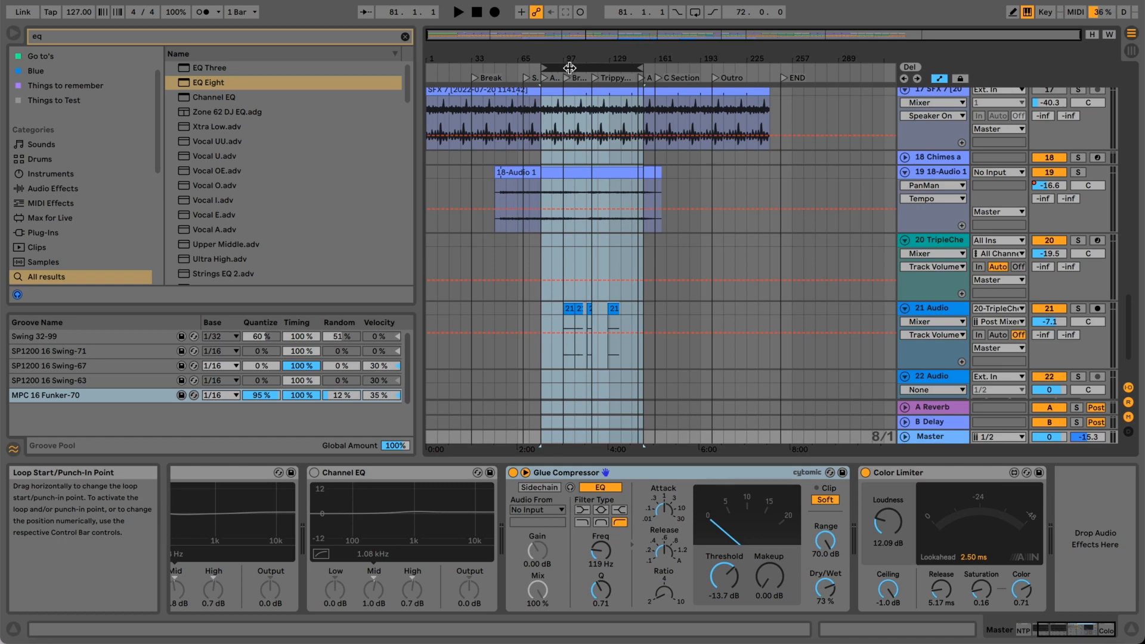
# Play the arrangement from bar 81 and look over the devices on the Master track, stopping playback at the end.
pyautogui.press('space')
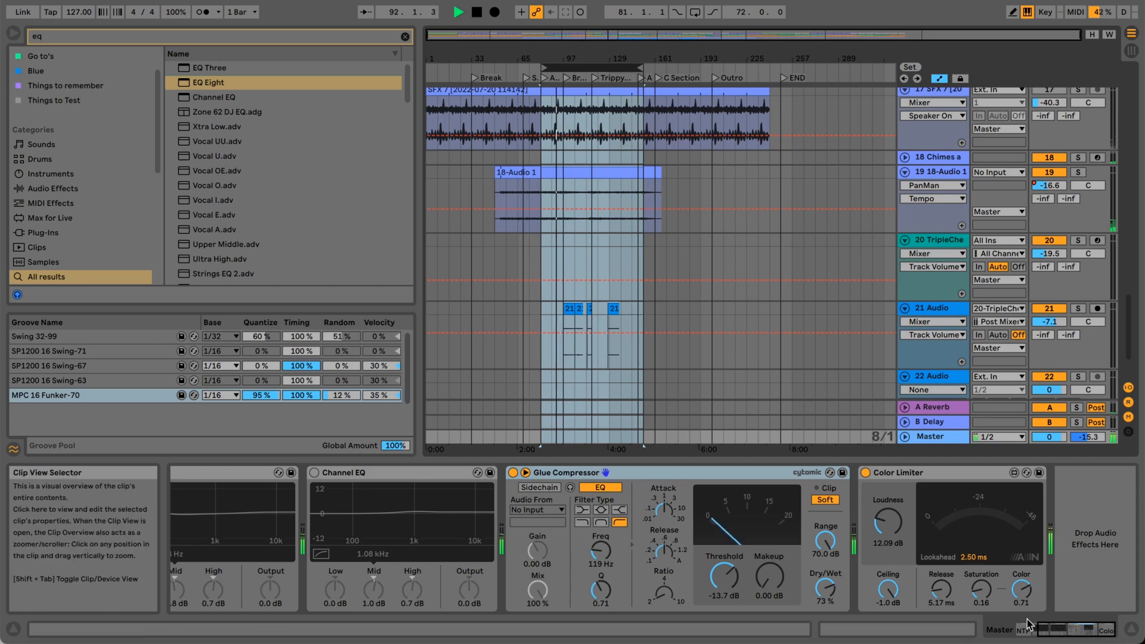
pyautogui.moveTo(1072, 631)
pyautogui.mouseDown()
pyautogui.moveTo(1043, 622)
pyautogui.moveTo(1063, 631)
pyautogui.mouseUp()
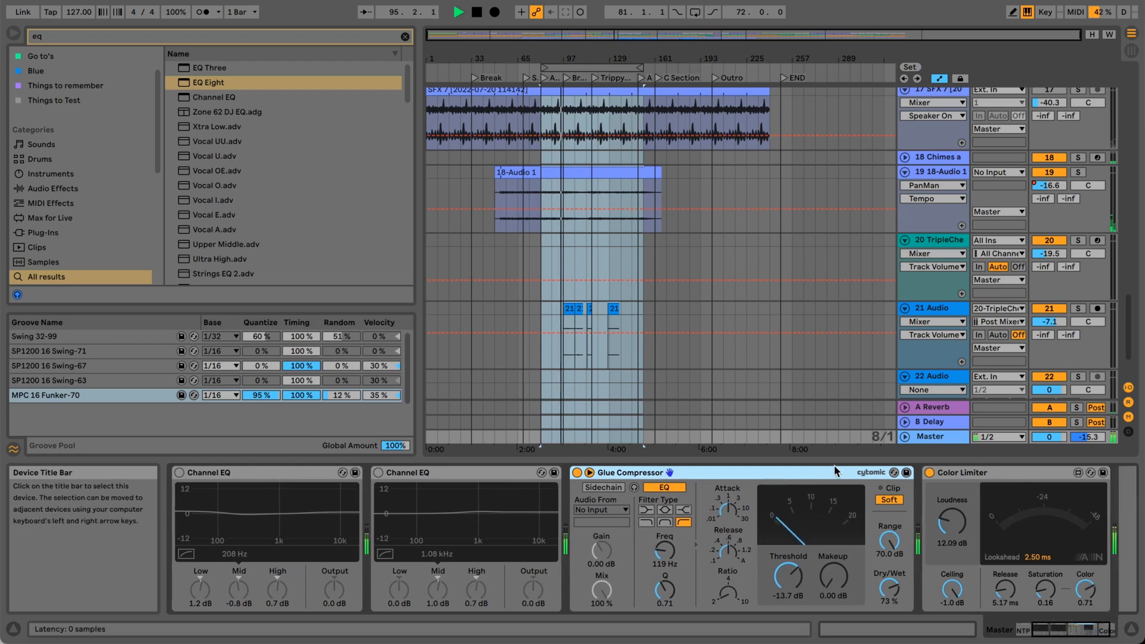
pyautogui.press('space')
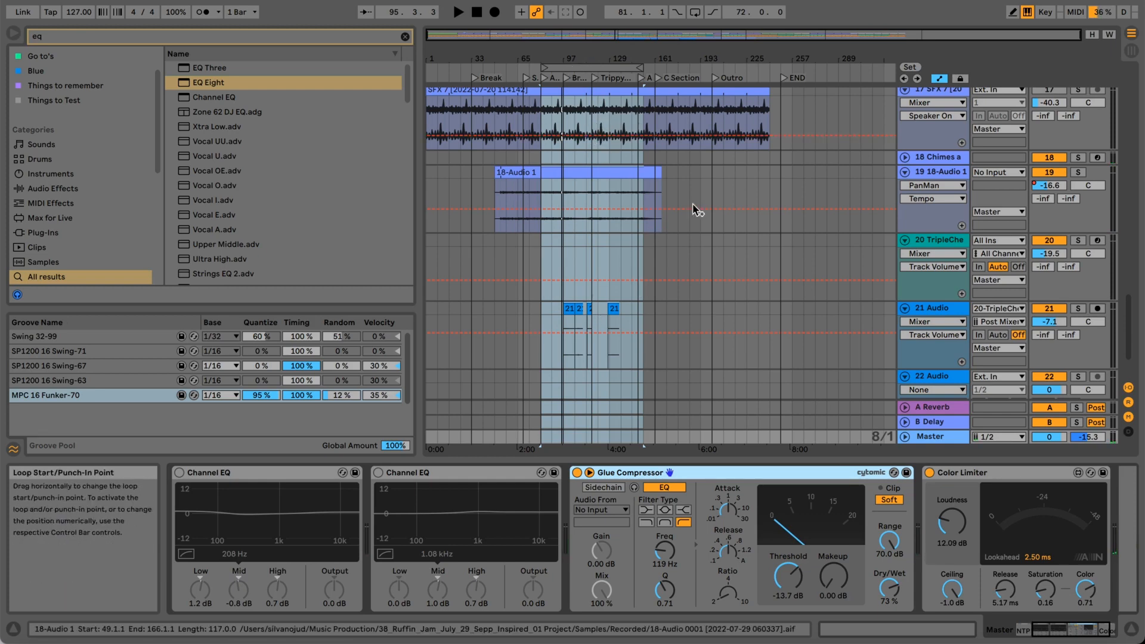
# Insert an EQ Eight on the Master track between the second Channel EQ and the Glue Compressor.
pyautogui.scroll(10, 607, 251)
pyautogui.scroll(10, 608, 250)
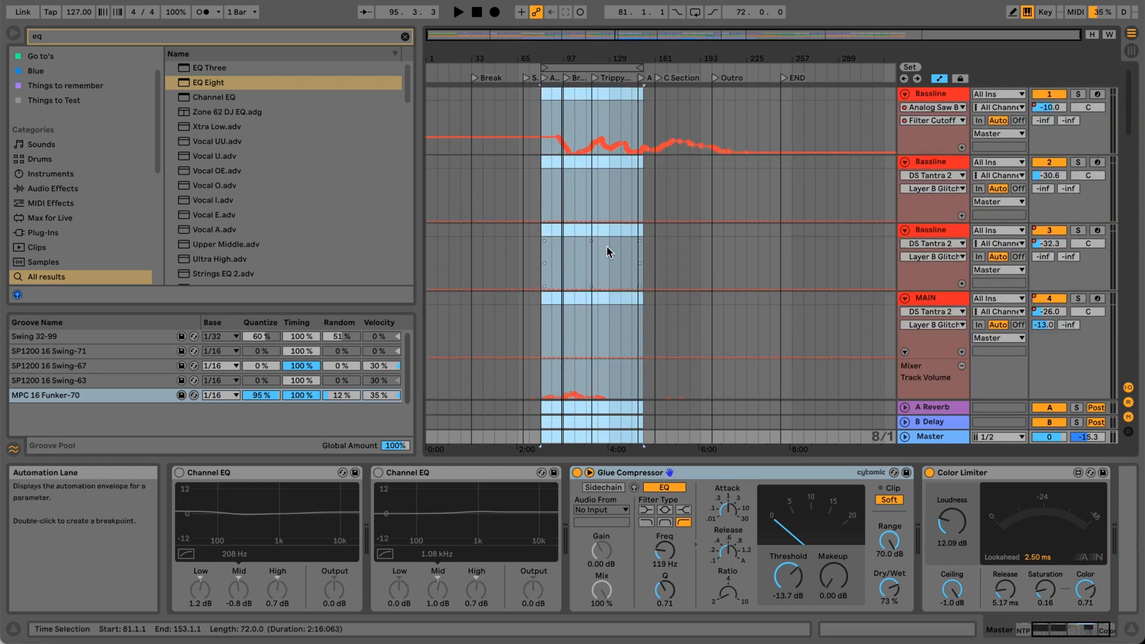
pyautogui.scroll(-10, 607, 250)
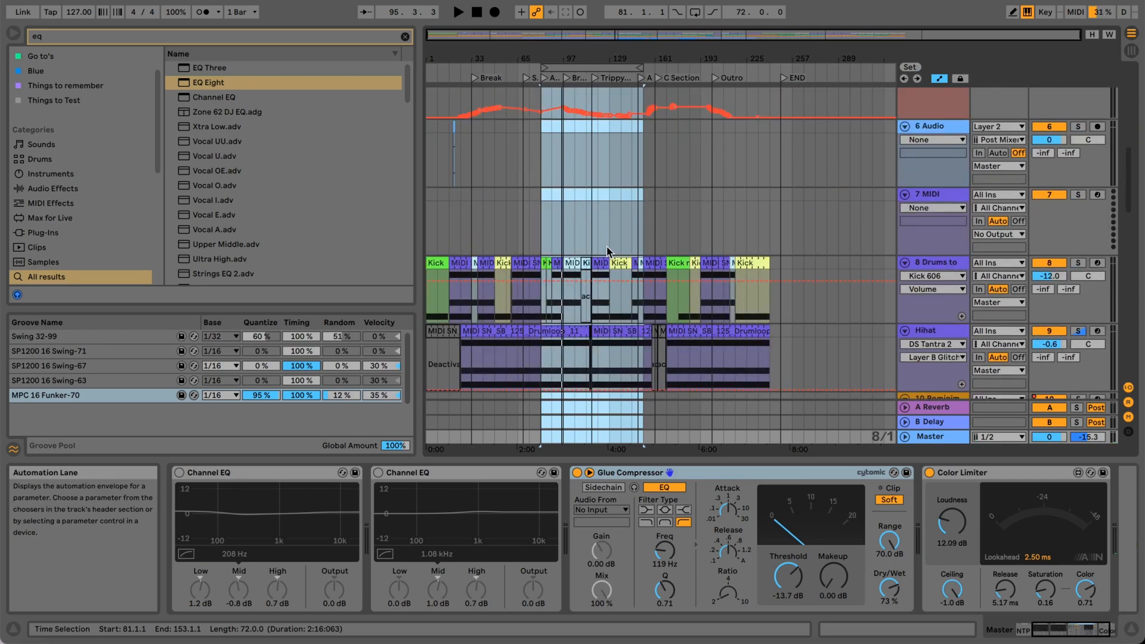
pyautogui.scroll(6, 608, 251)
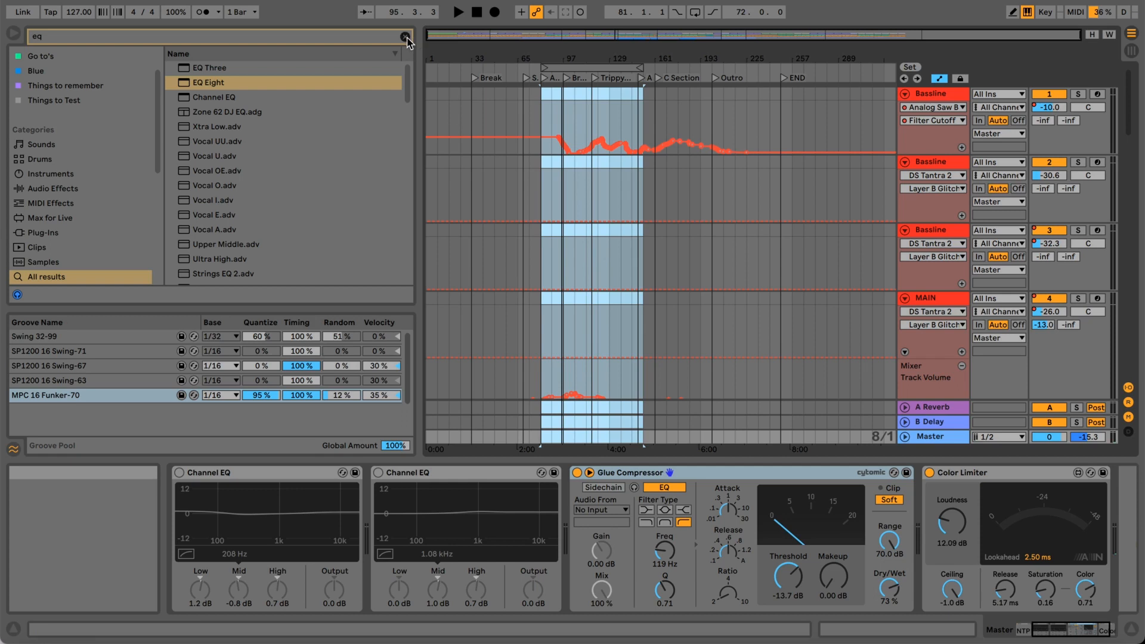
pyautogui.moveTo(216, 84); pyautogui.dragTo(617, 283)
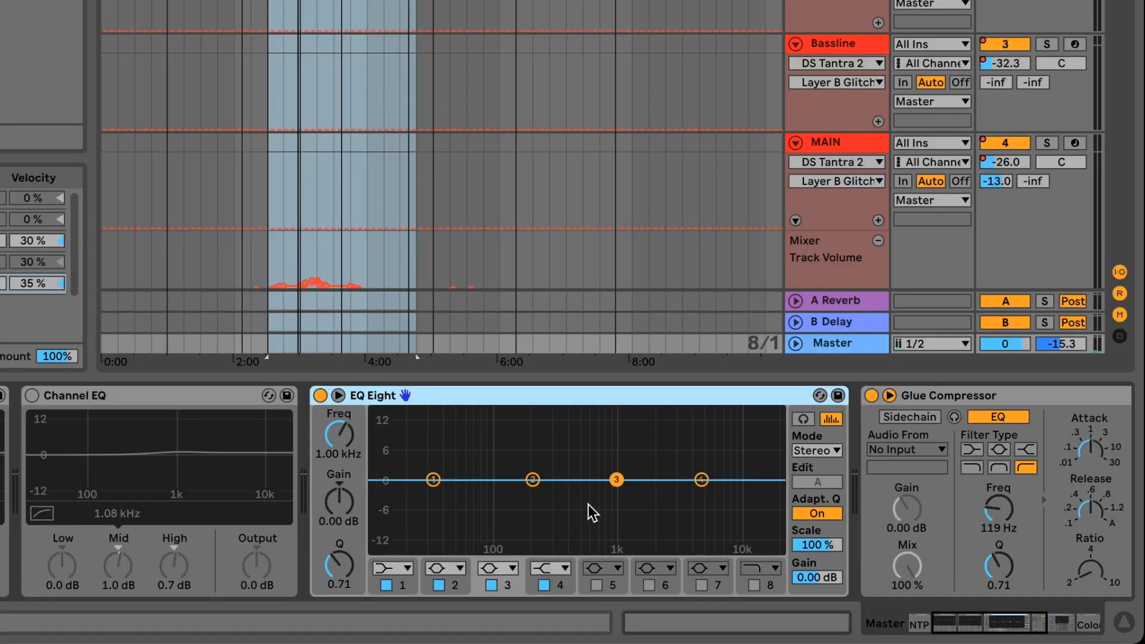
pyautogui.moveTo(948, 619); pyautogui.dragTo(928, 620)
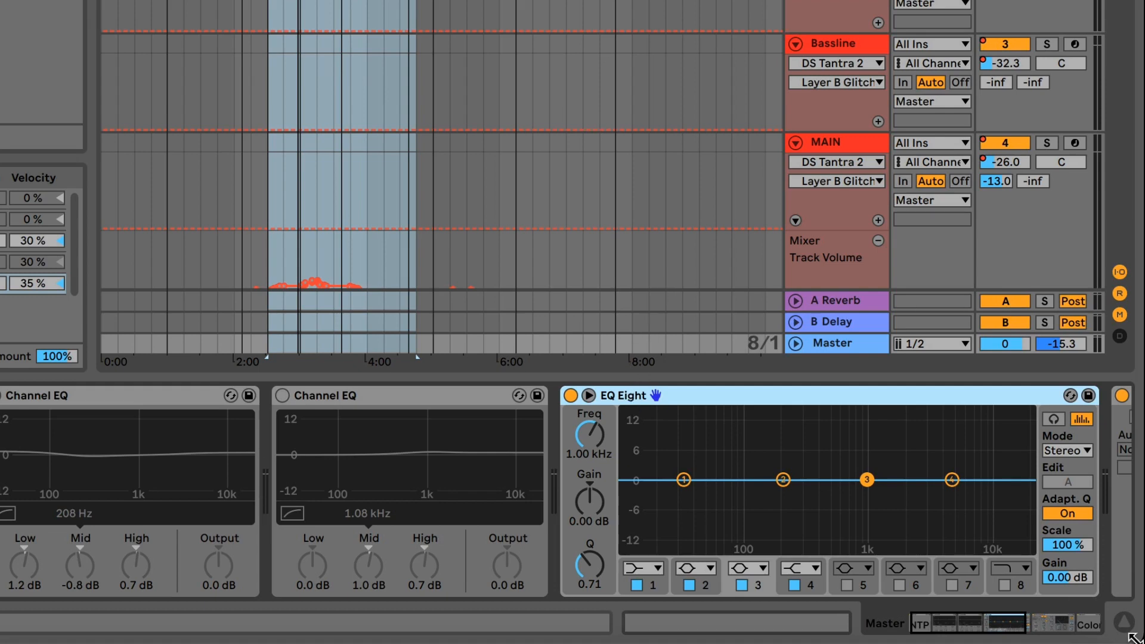
pyautogui.moveTo(990, 633); pyautogui.dragTo(1010, 625)
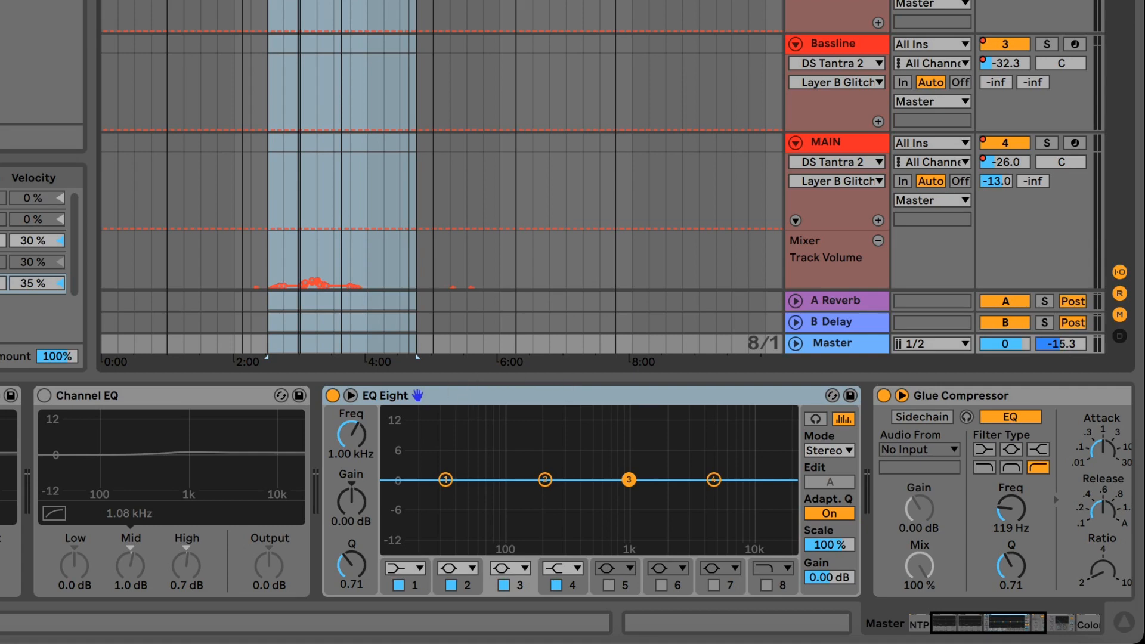
# Set EQ Eight to M/S mode, check its side curve, and return to editing the mid channel.
pyautogui.click(815, 450)
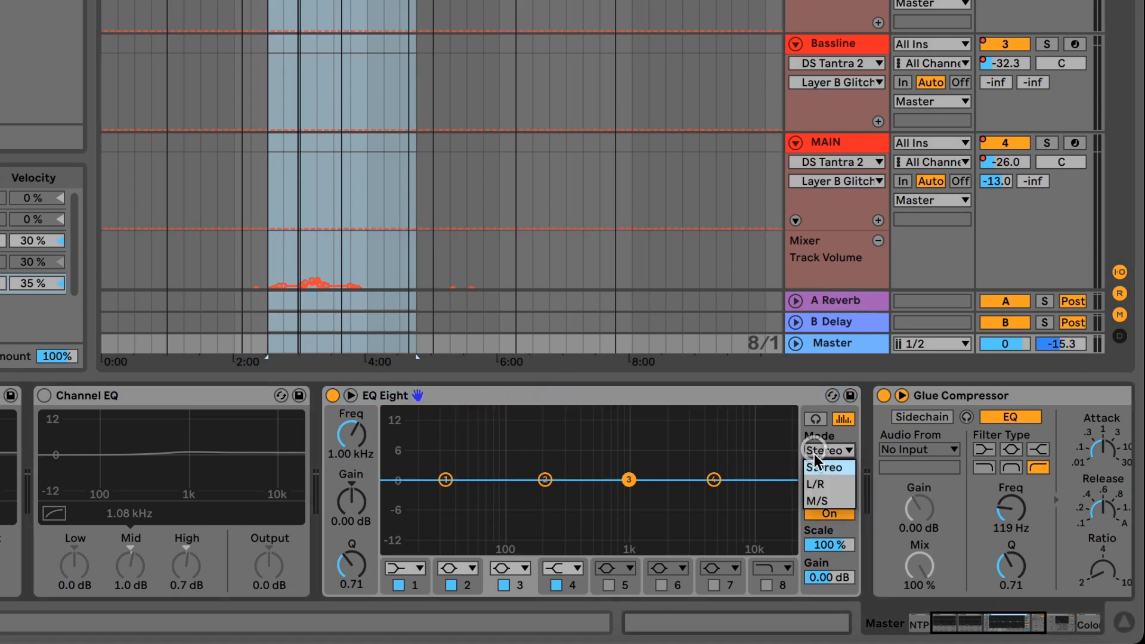
pyautogui.click(817, 501)
pyautogui.click(599, 396)
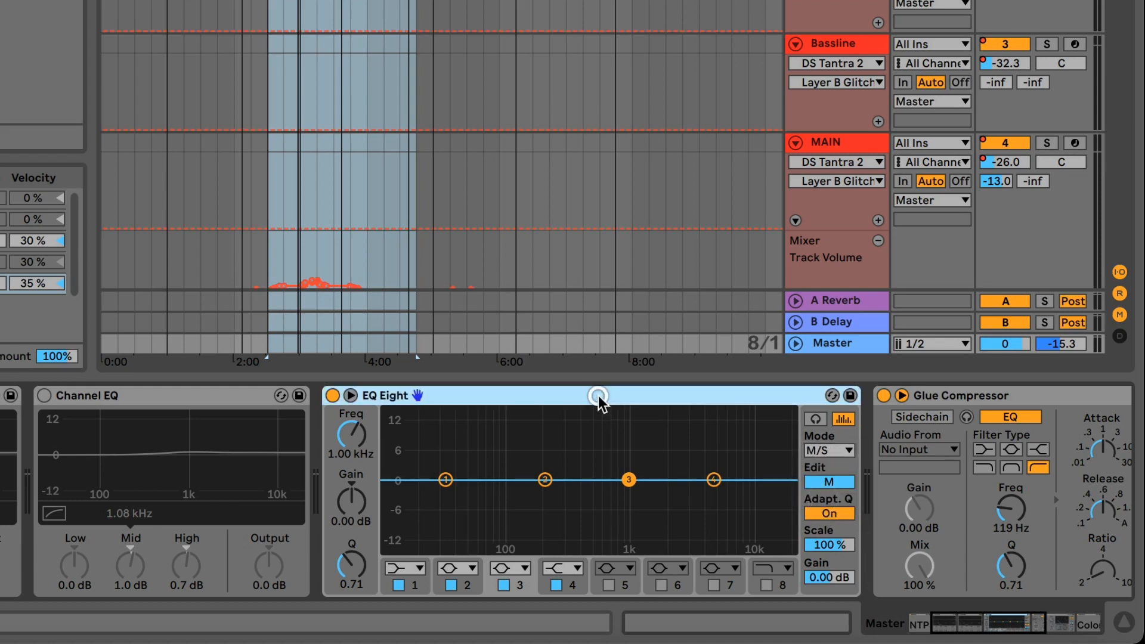
pyautogui.click(830, 482)
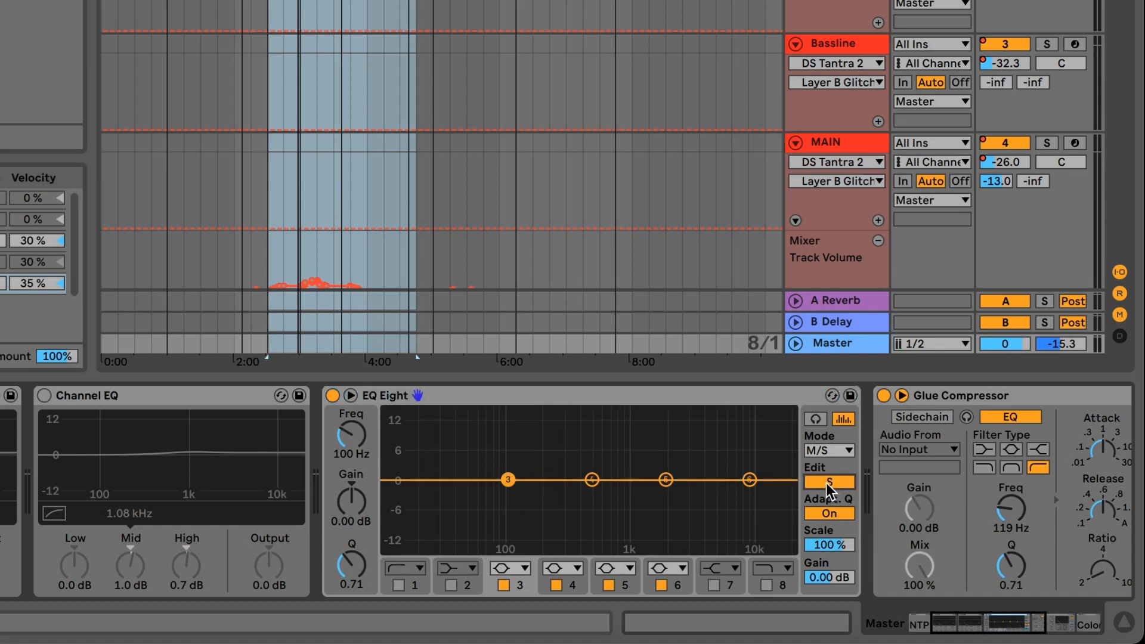
pyautogui.click(825, 483)
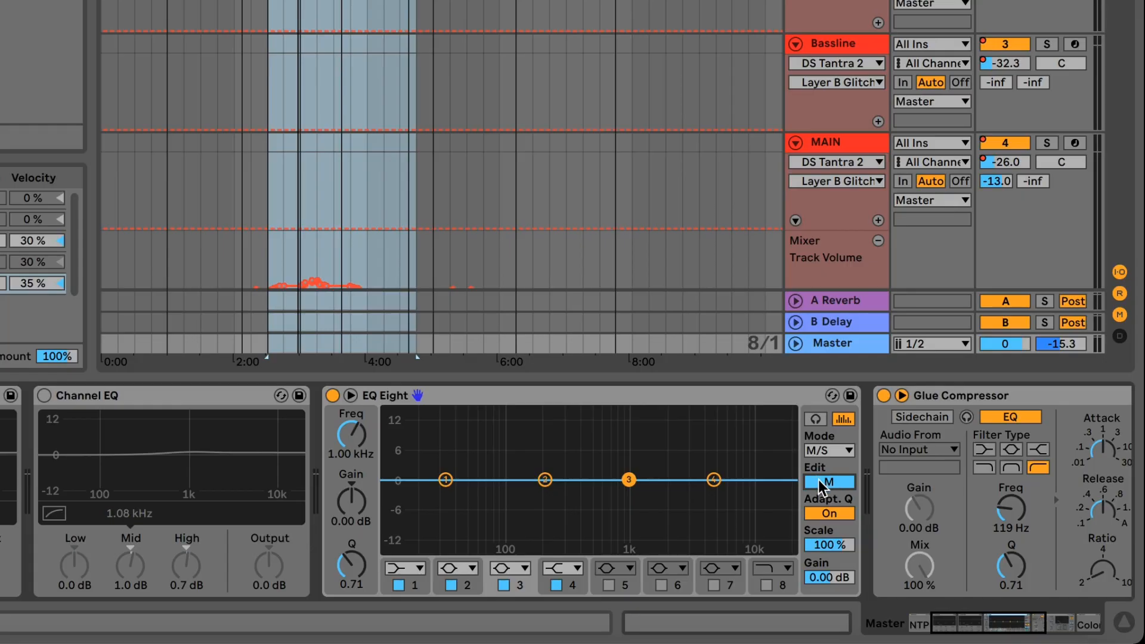
# On EQ Eight's mid channel, make filter 1 a x4 low cut and enable filter 8 as a x4 high cut.
pyautogui.click(402, 567)
pyautogui.click(403, 589)
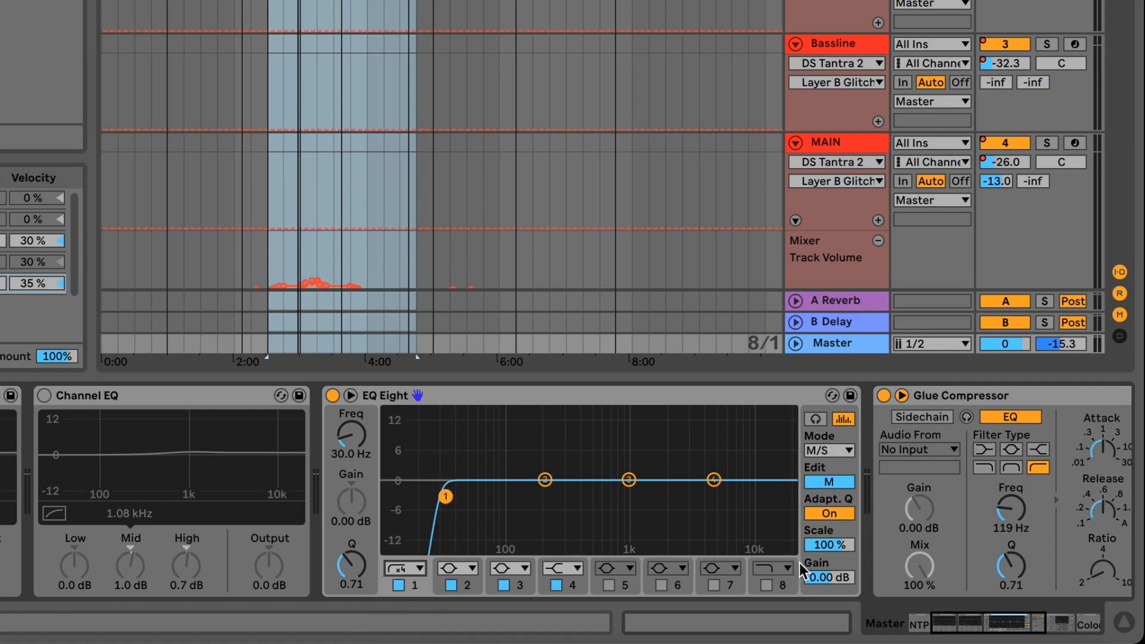
pyautogui.click(772, 585)
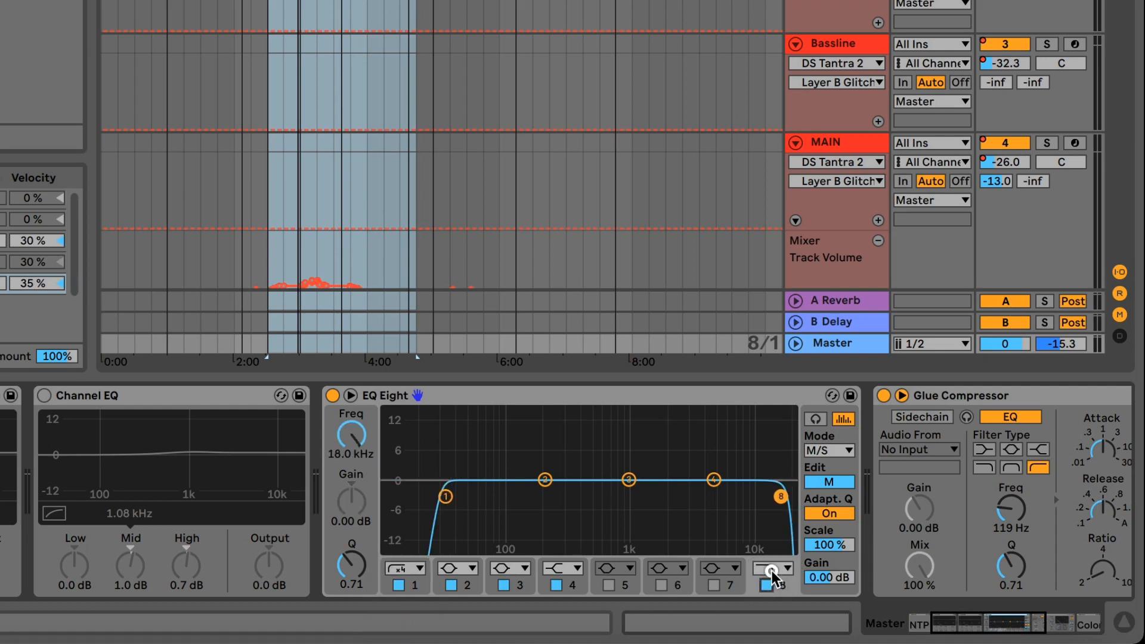
pyautogui.click(772, 571)
pyautogui.click(769, 585)
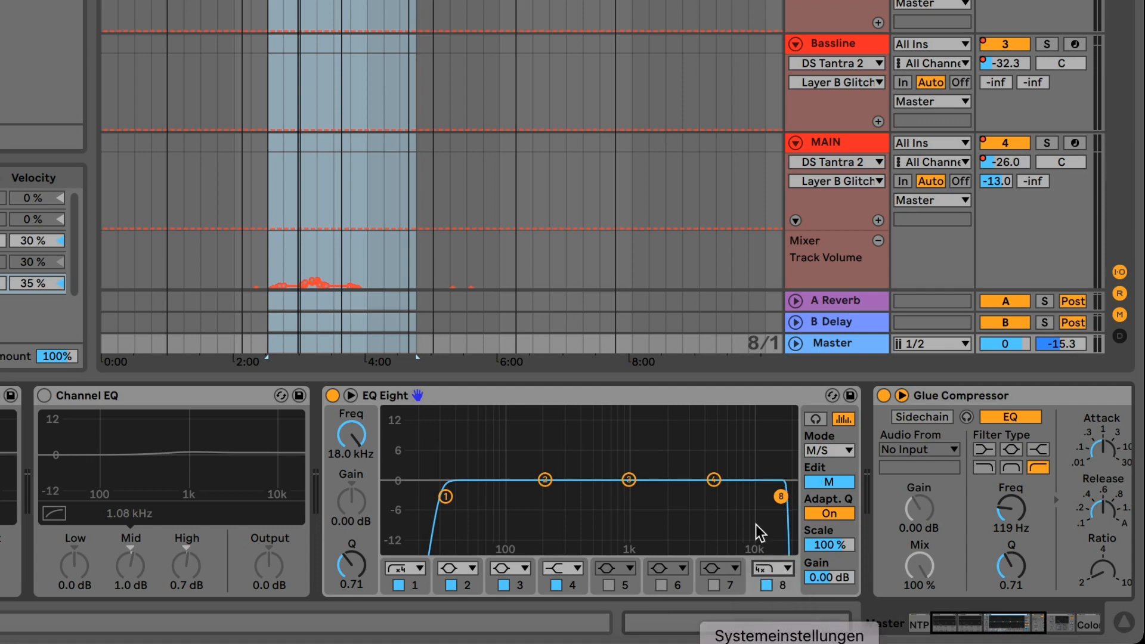
# Switch off filters 1 and 8 in EQ Eight and play the section starting at bar 81.
pyautogui.click(445, 498)
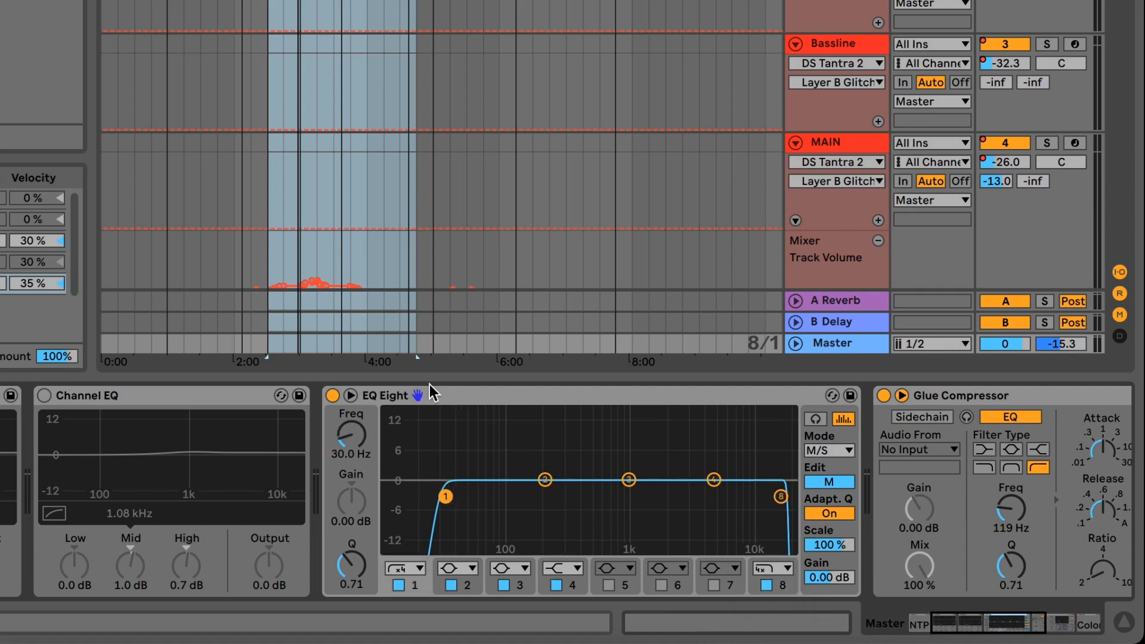
pyautogui.doubleClick(445, 496)
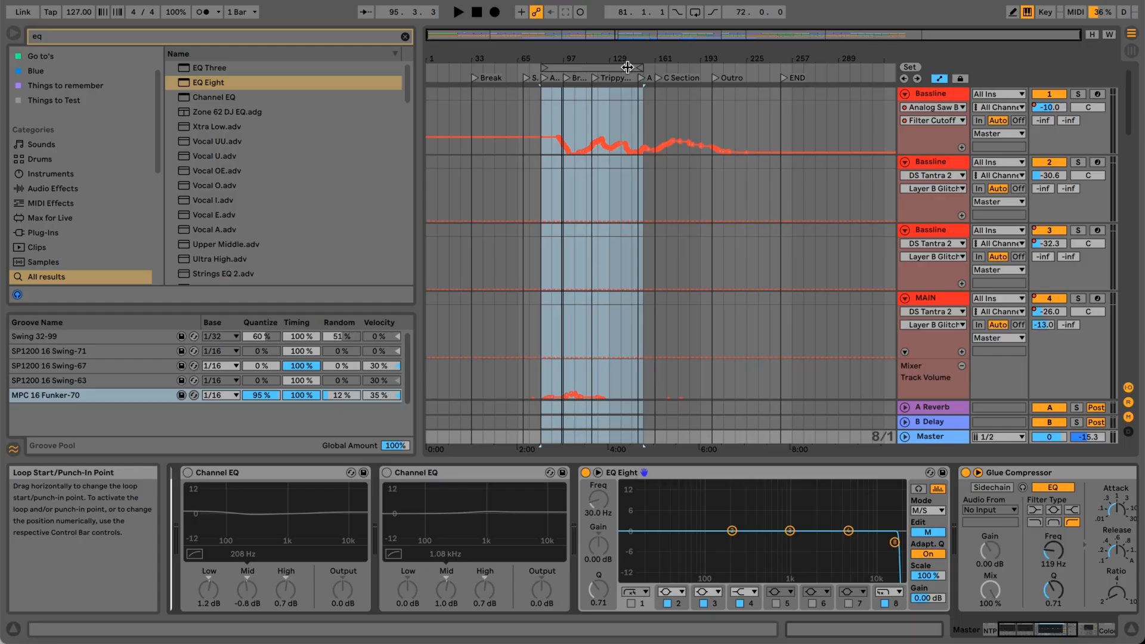
pyautogui.click(625, 66)
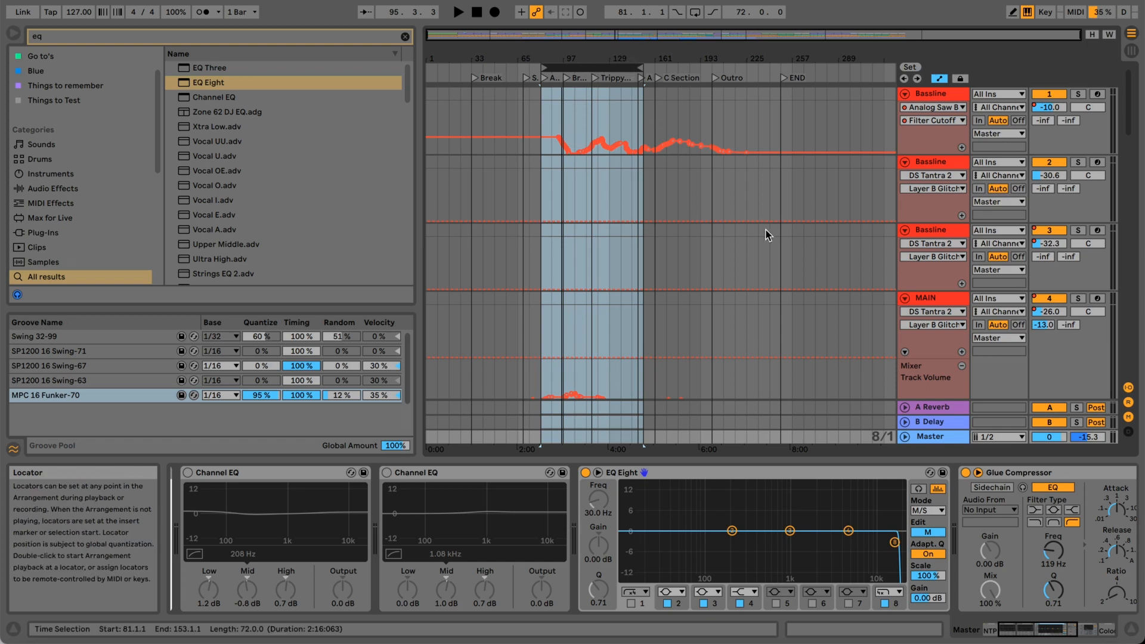
pyautogui.click(885, 604)
pyautogui.press('space')
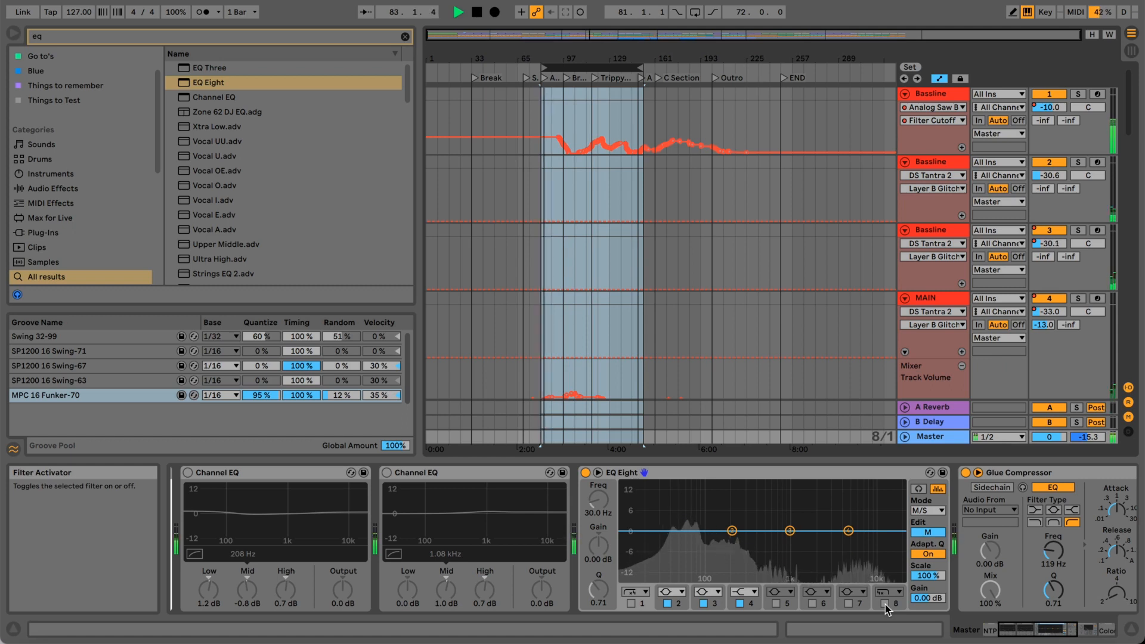
# Re-enable filter 8 during playback and set its high-cut frequency to 16.2 kHz.
pyautogui.click(885, 604)
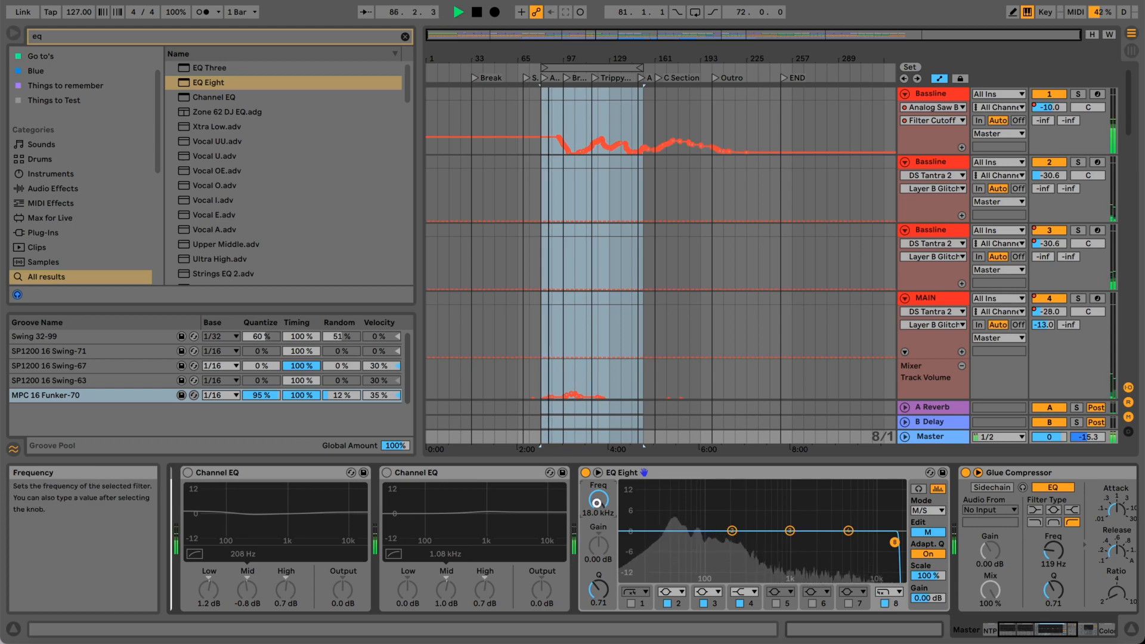
pyautogui.scroll(-3, 597, 503)
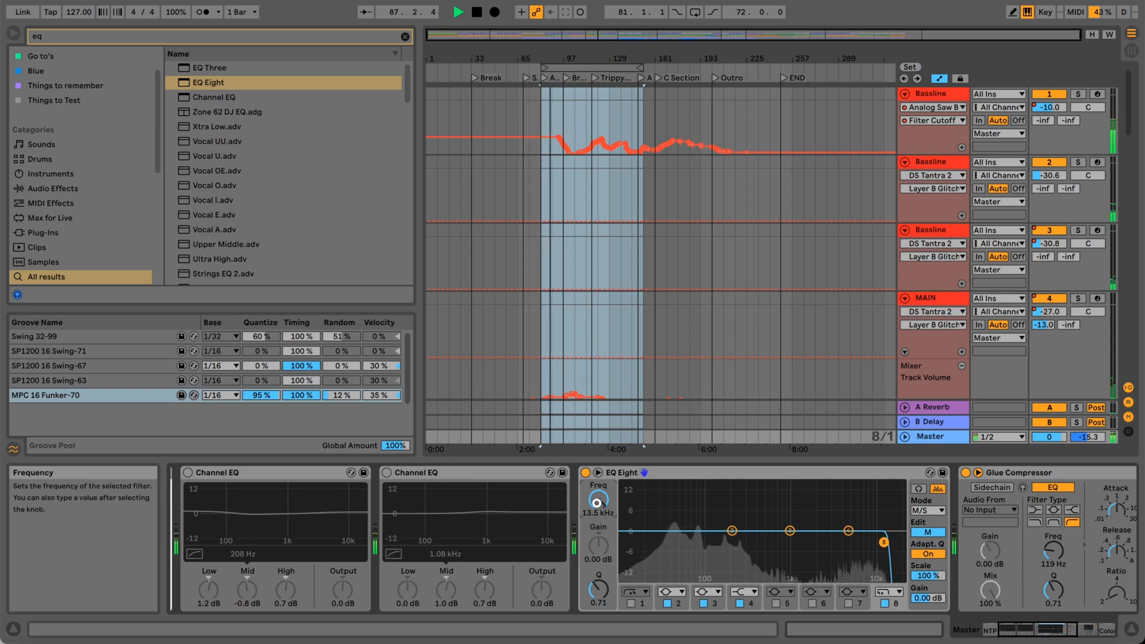
pyautogui.scroll(3, 597, 502)
pyautogui.scroll(-3, 596, 503)
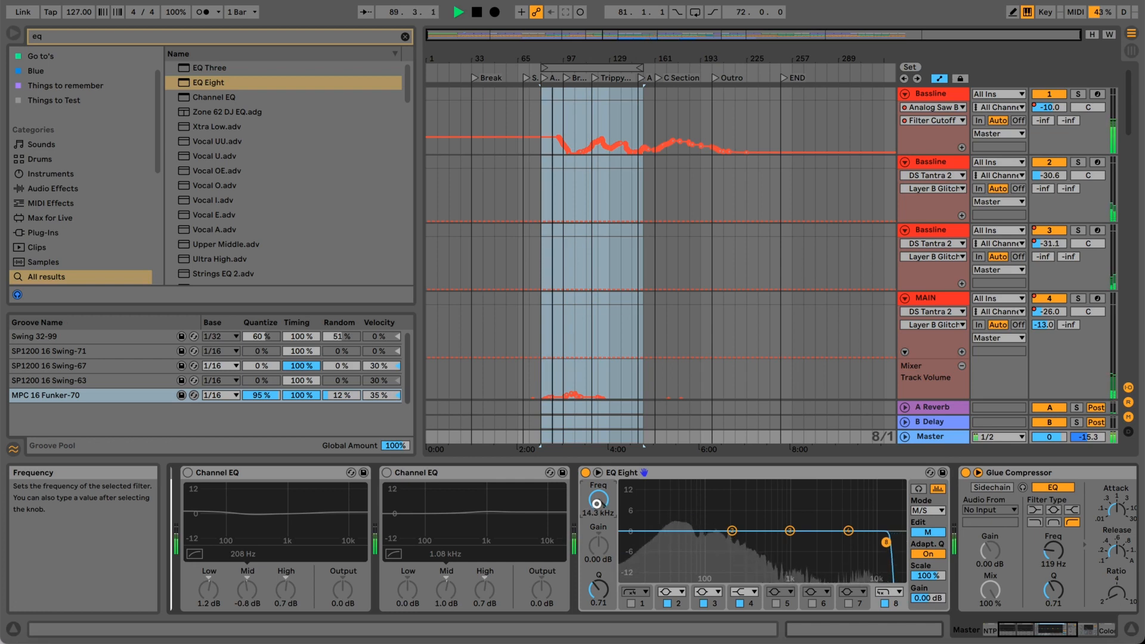
pyautogui.scroll(3, 597, 503)
pyautogui.scroll(-3, 596, 503)
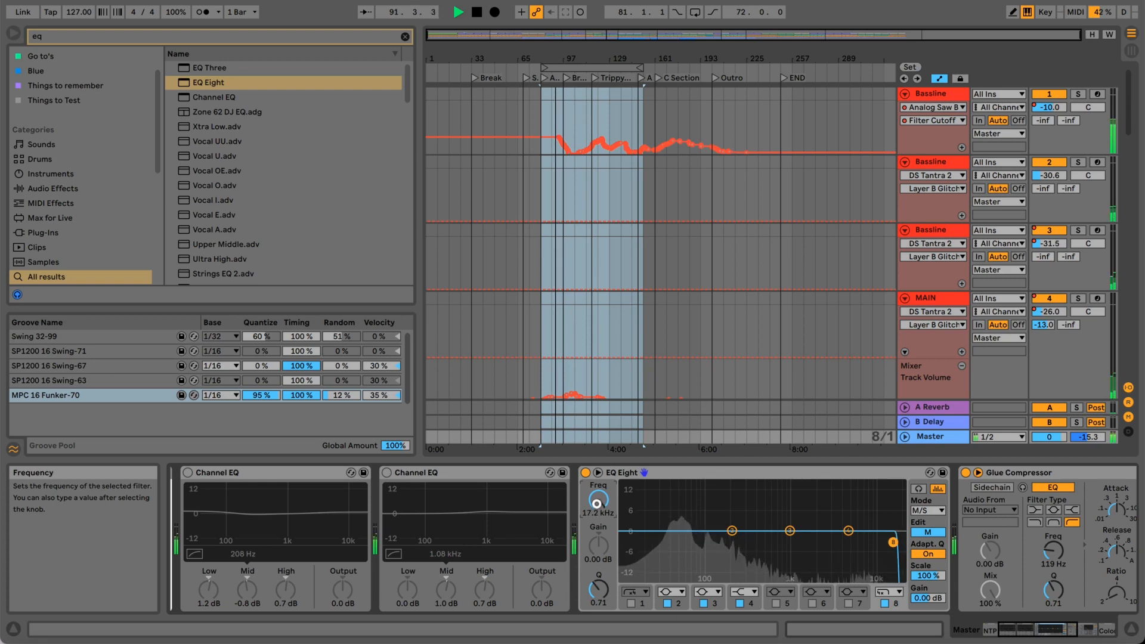
pyautogui.scroll(2, 597, 503)
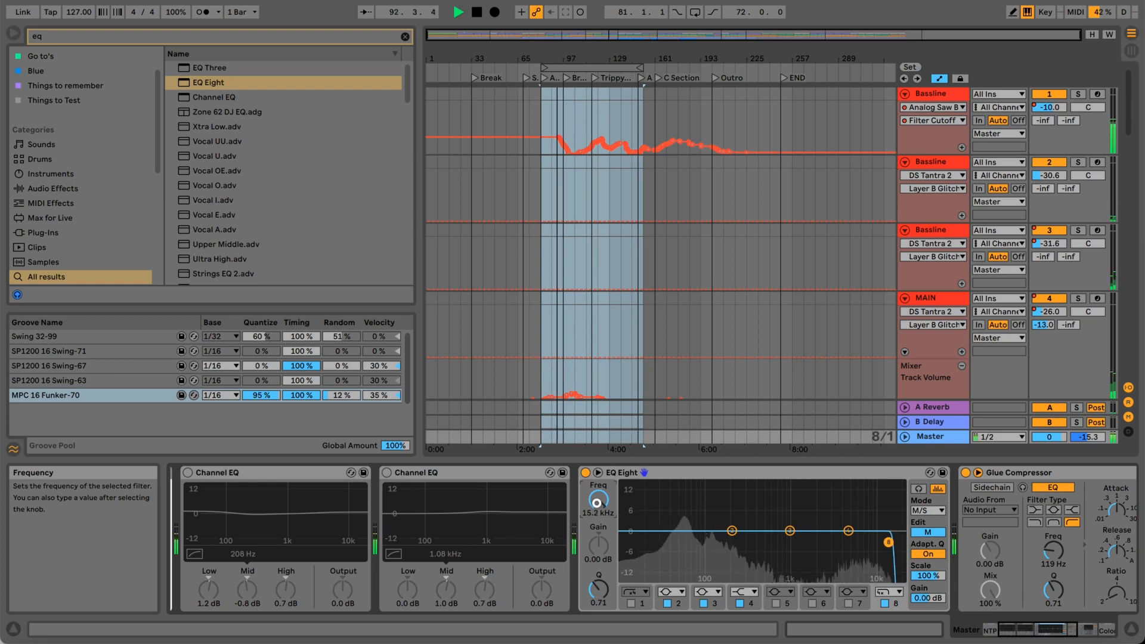
# Compare the playing section with filter 8 off and on, leave it on, and stop playback.
pyautogui.click(885, 603)
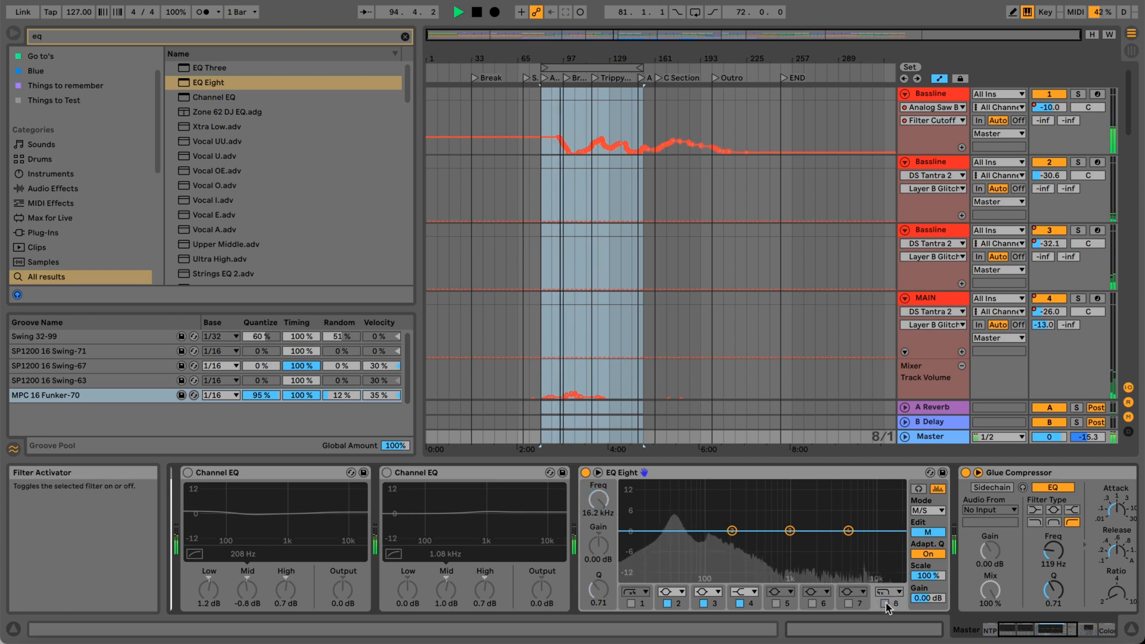
pyautogui.click(885, 604)
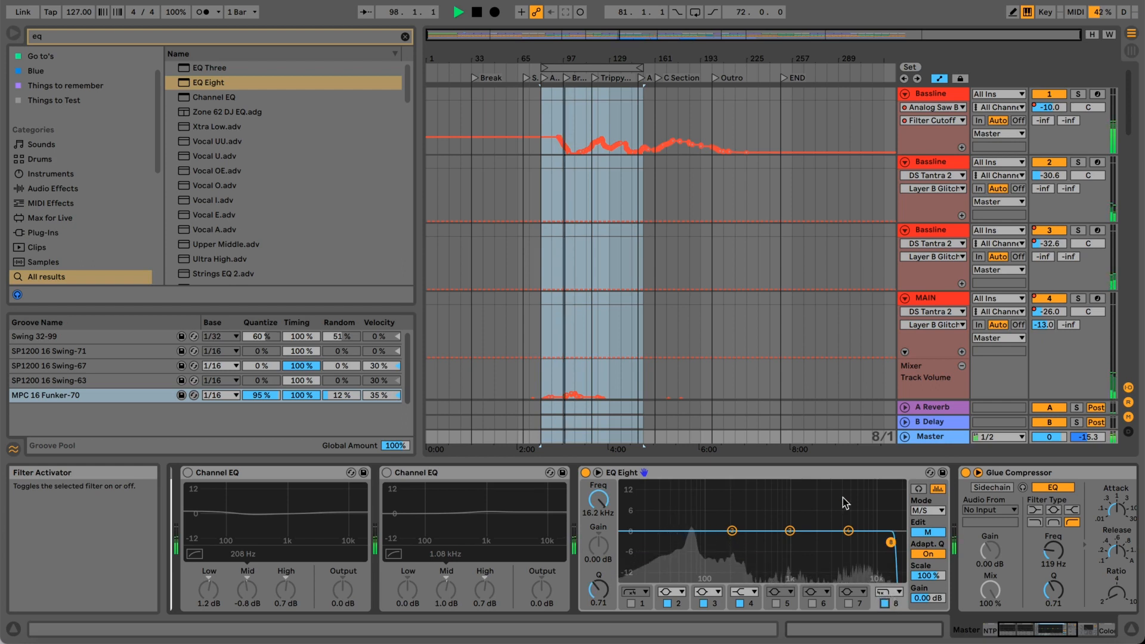
pyautogui.press('space')
pyautogui.press('space')
# Loop a 24-bar section starting at bar 81 and play it.
pyautogui.moveTo(567, 55); pyautogui.dragTo(566, 69)
pyautogui.moveTo(707, 68); pyautogui.dragTo(595, 71)
pyautogui.press('super+l')
# Toggle filter 8 repeatedly to compare the looped section with and without the high cut, leaving it on.
pyautogui.click(886, 603)
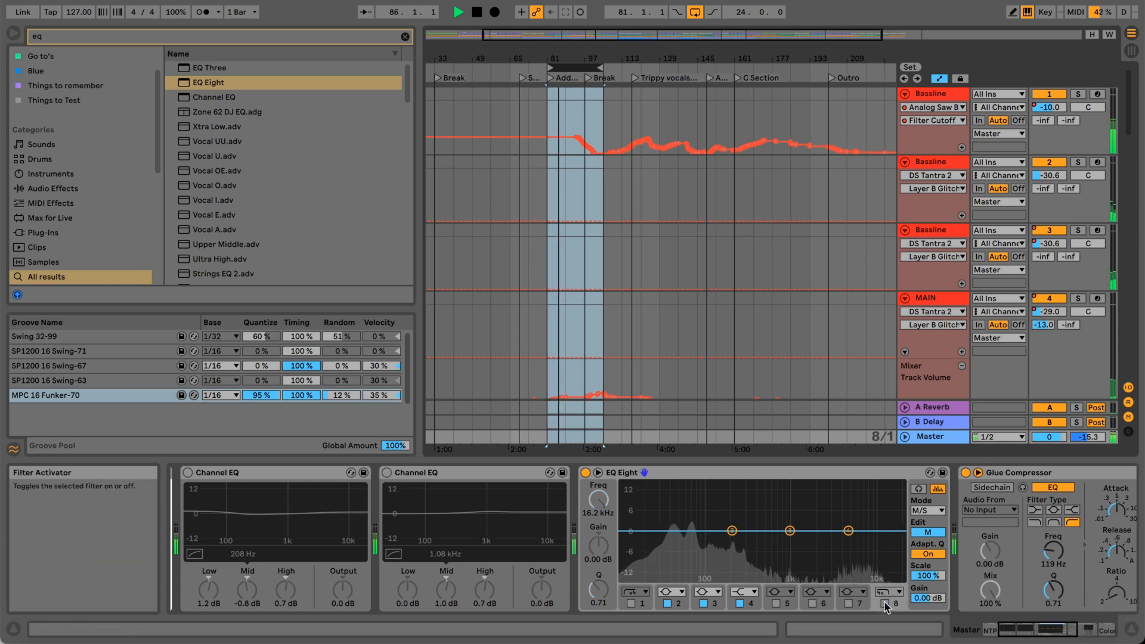
pyautogui.click(885, 604)
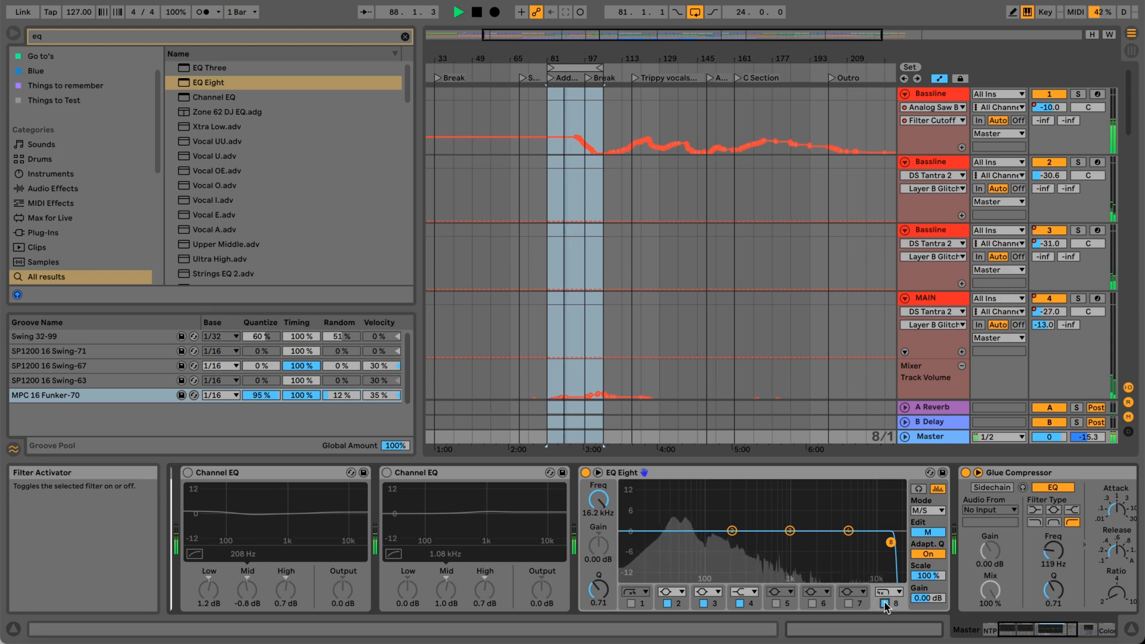
pyautogui.click(886, 604)
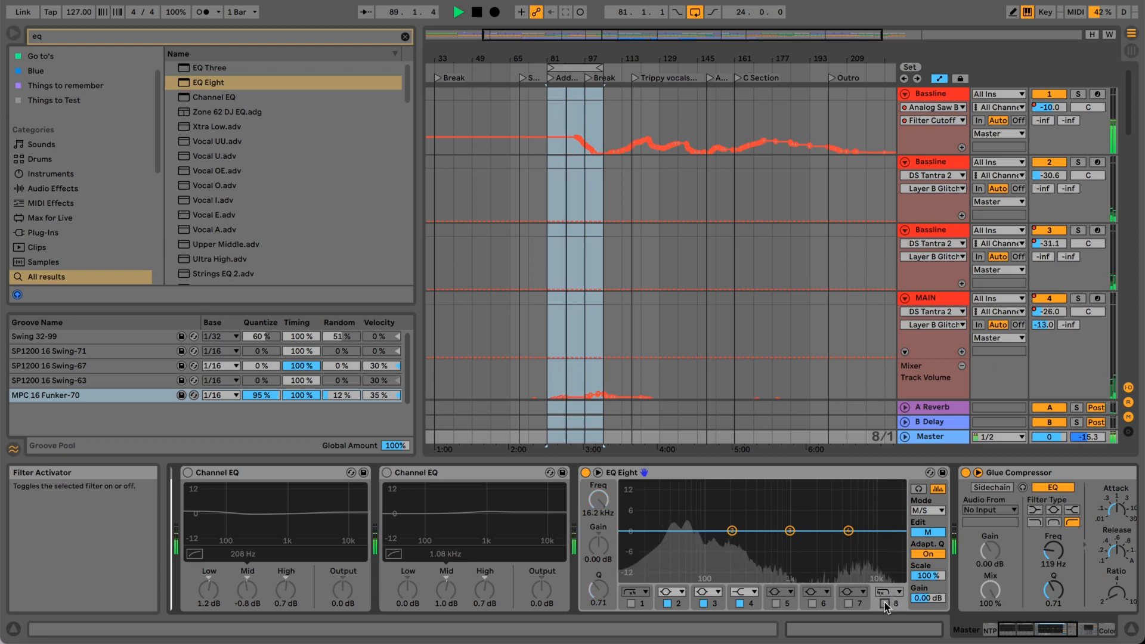
pyautogui.click(885, 604)
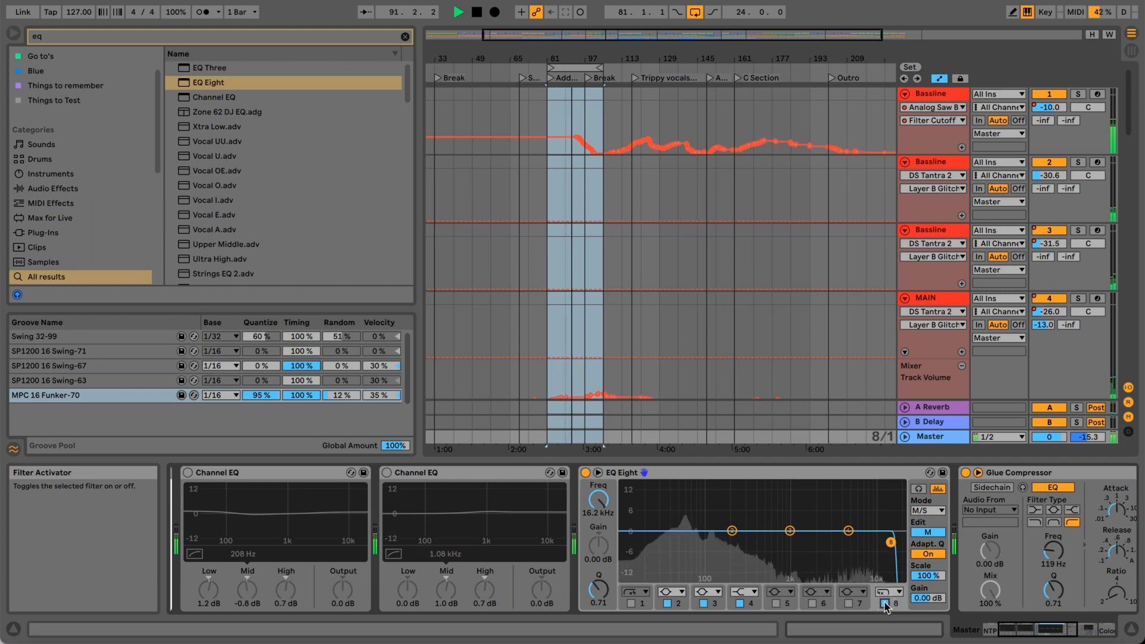
pyautogui.press('space')
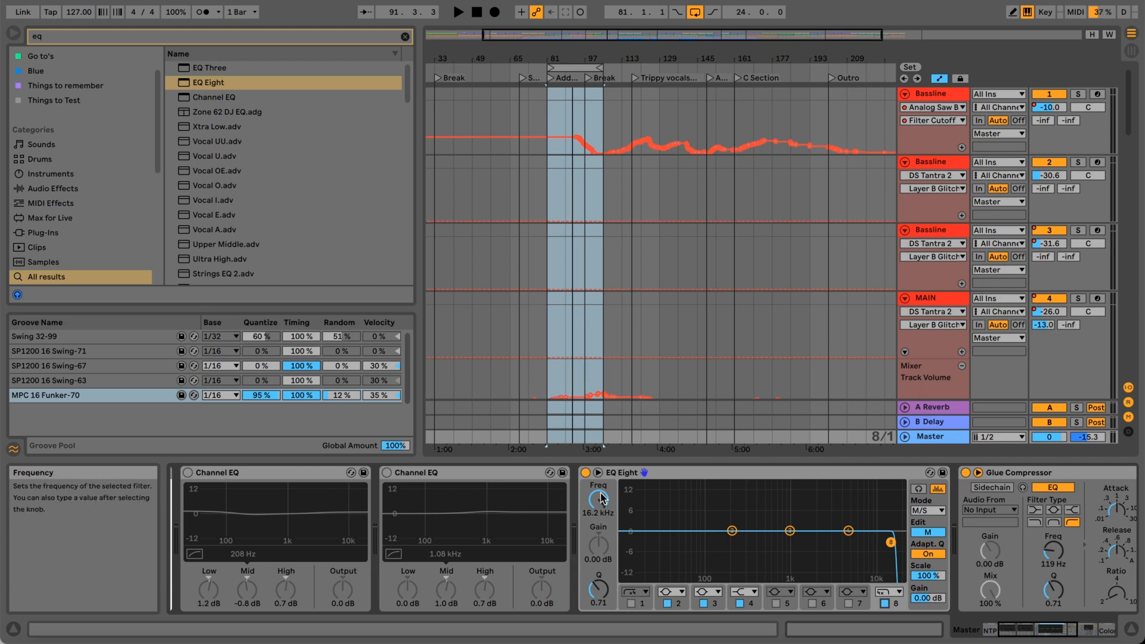
# Enable filter 1 and play the looped section, comparing it with the low cut off and on and leaving it on.
pyautogui.click(631, 604)
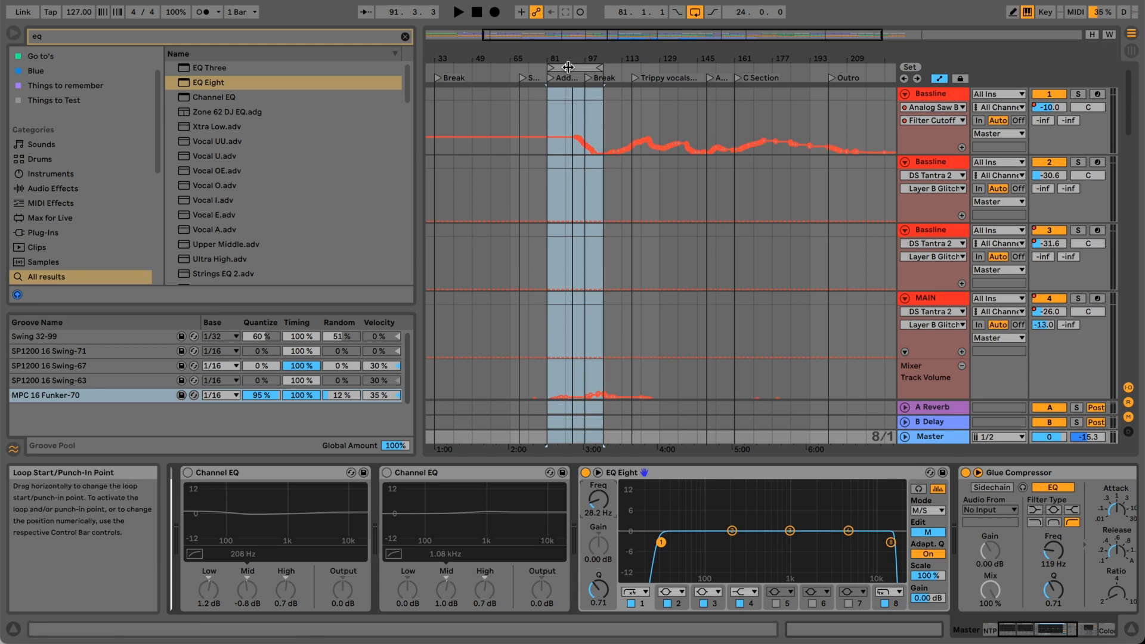
pyautogui.press('space')
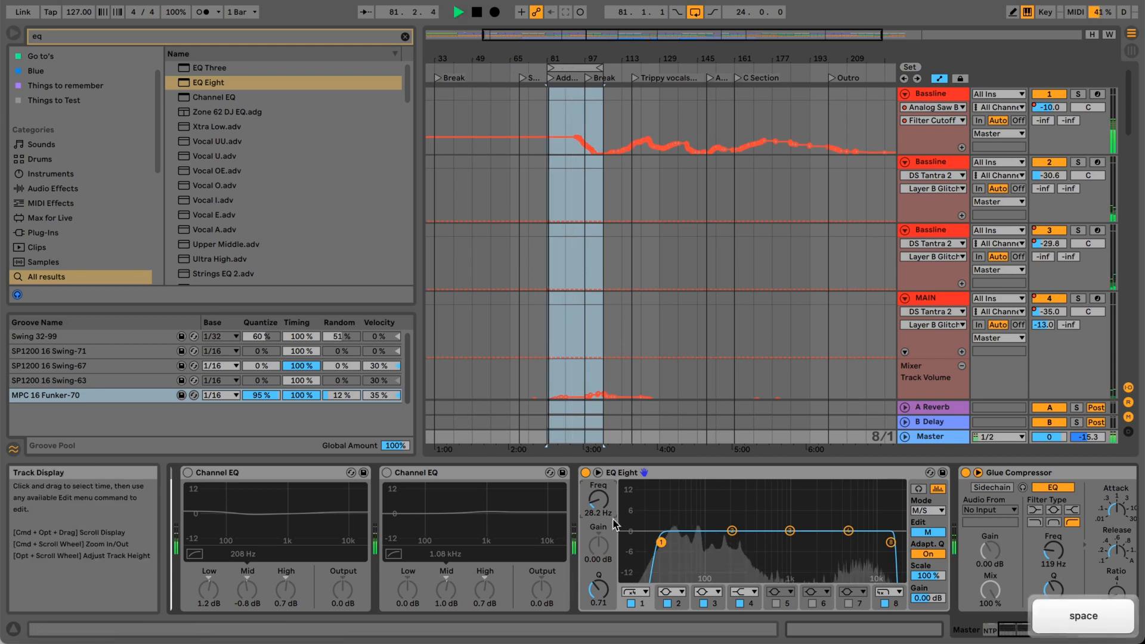
pyautogui.click(631, 603)
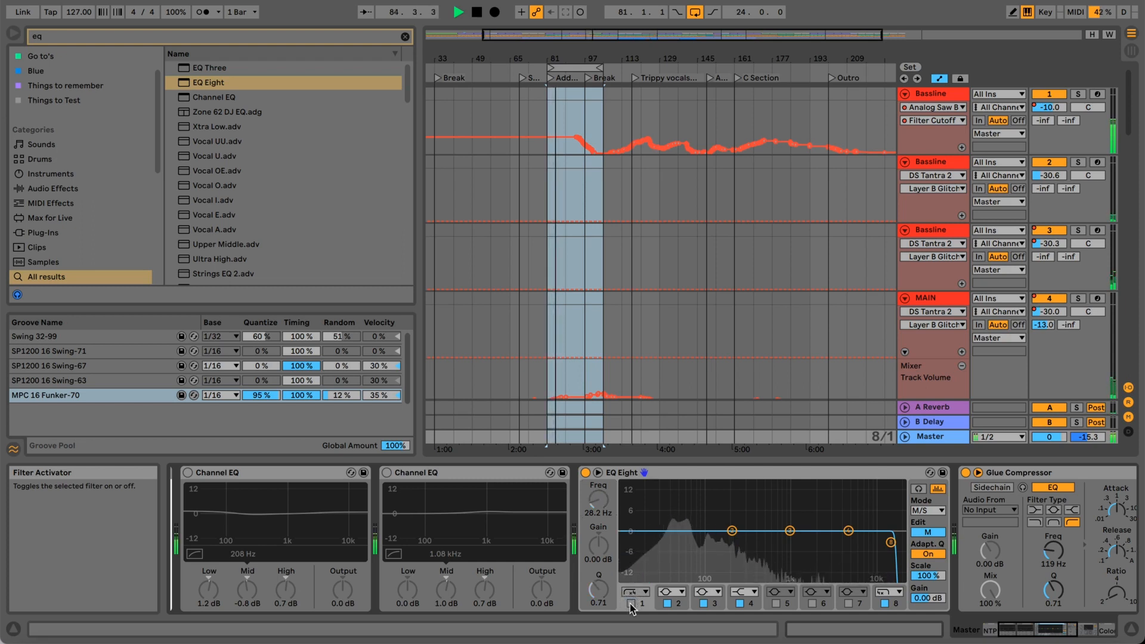
pyautogui.click(630, 604)
# Lower filter 1's low-cut frequency to 25.0 Hz and compare the loop repeatedly with EQ Eight bypassed and active.
pyautogui.moveTo(600, 504); pyautogui.dragTo(603, 506)
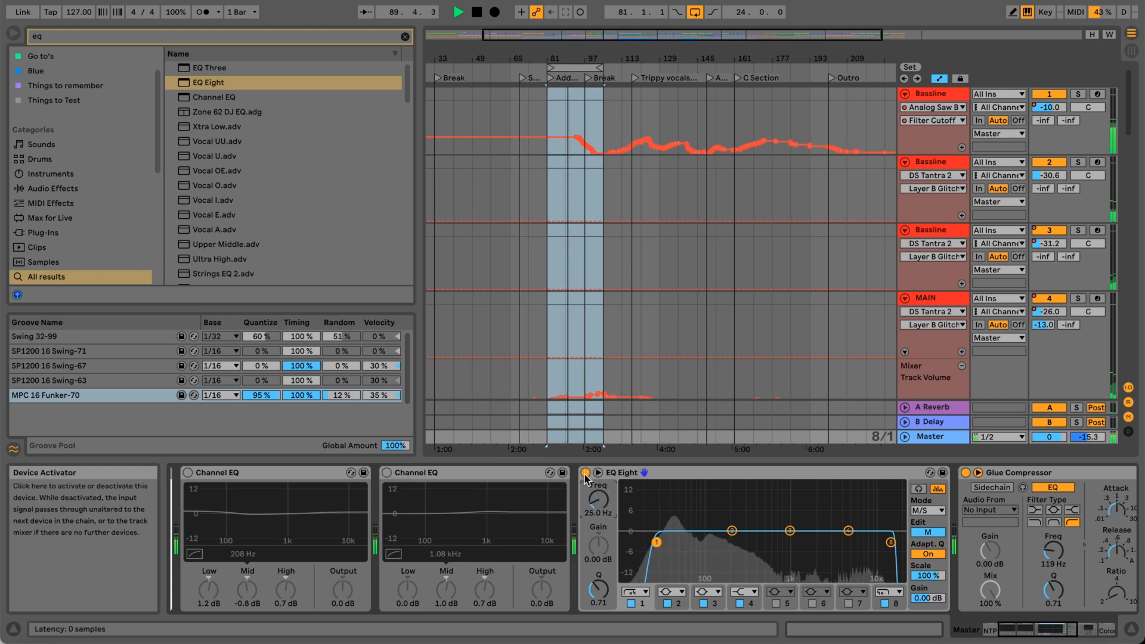
pyautogui.press('space')
pyautogui.press('space')
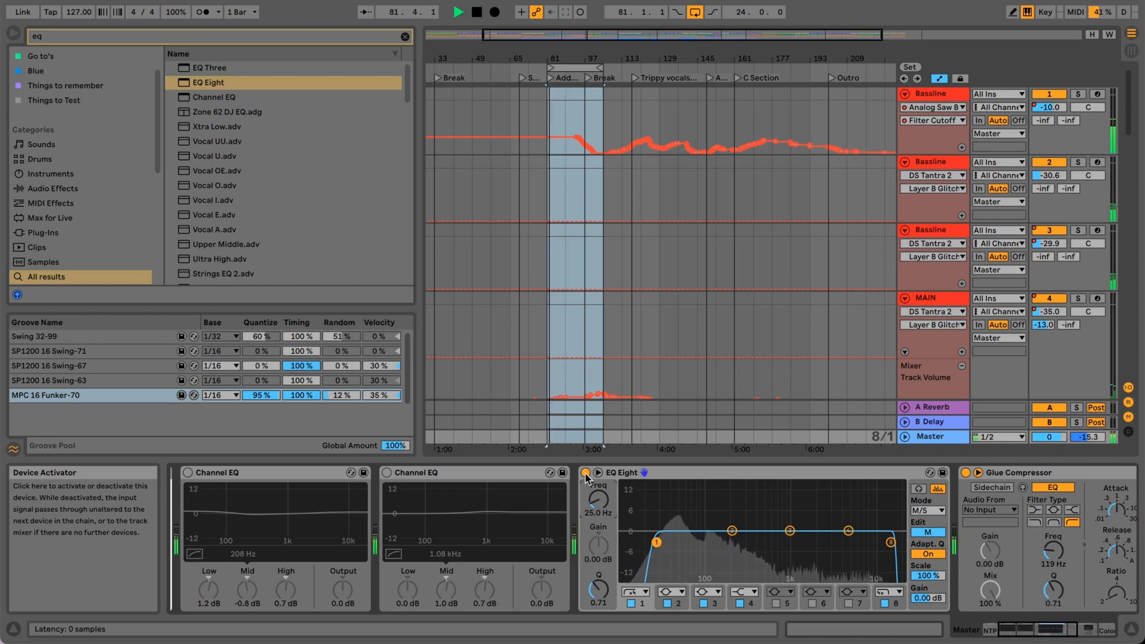
pyautogui.click(586, 473)
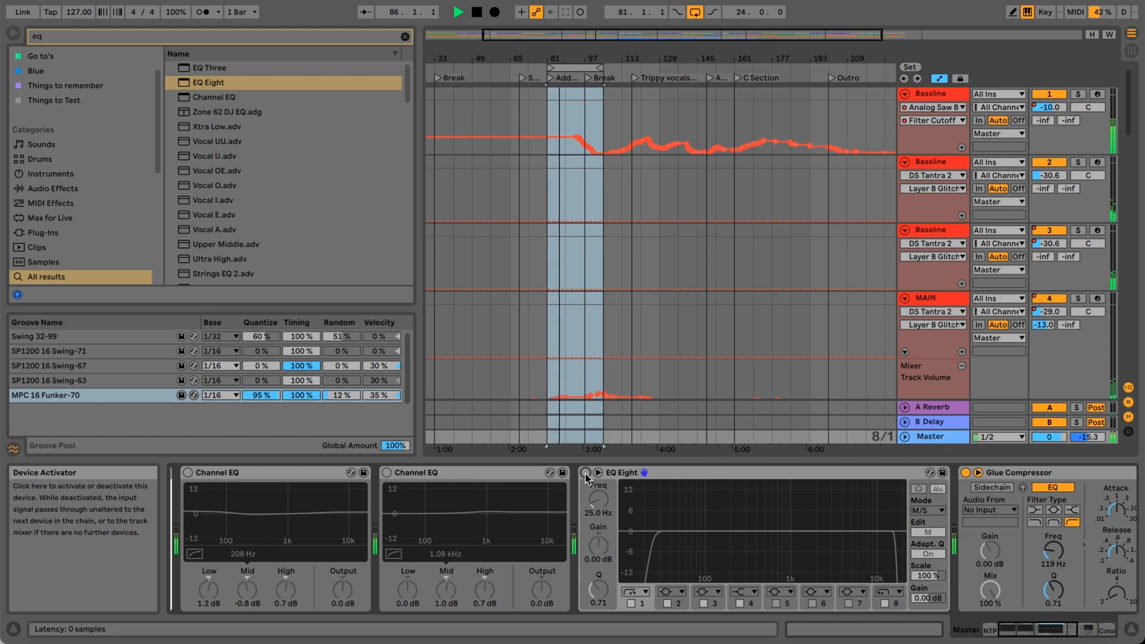
pyautogui.click(585, 473)
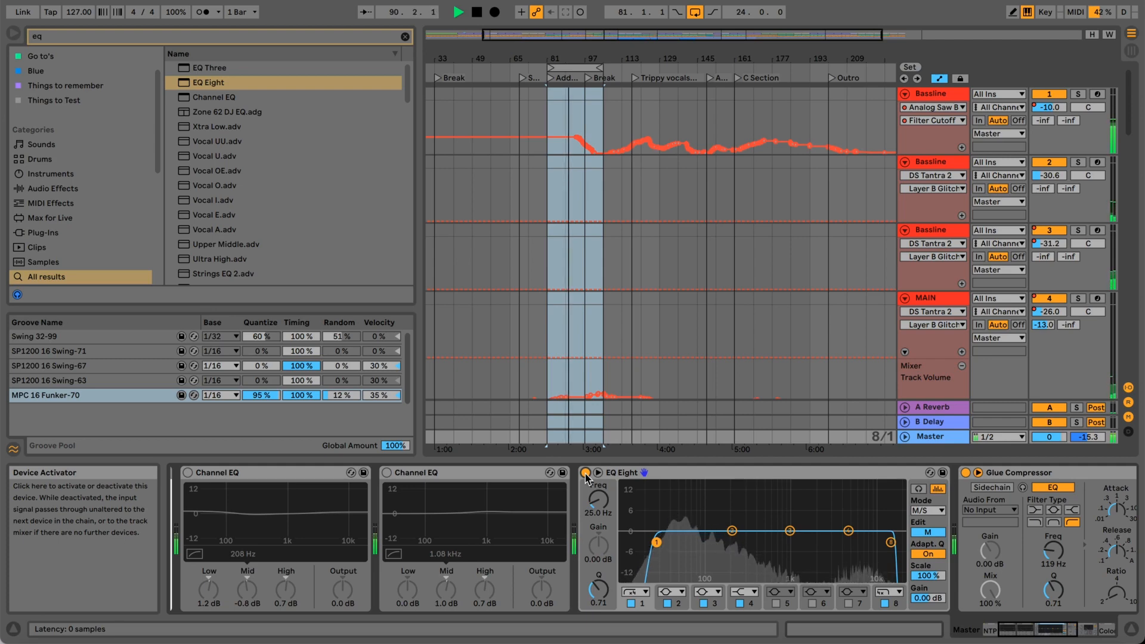
pyautogui.press('space')
pyautogui.press('space')
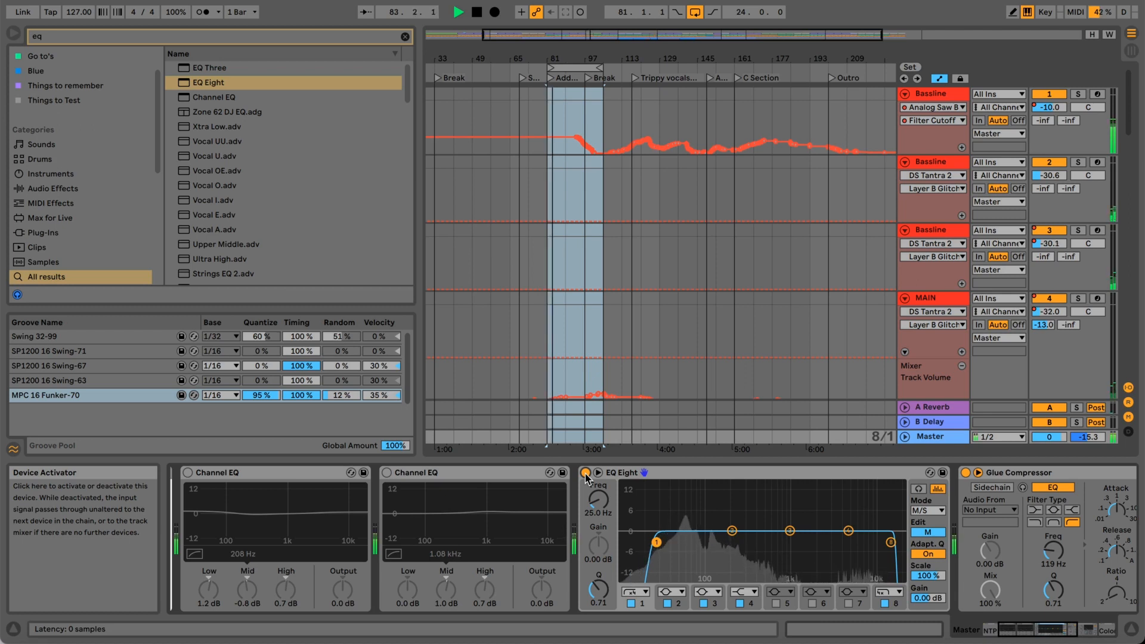
pyautogui.click(585, 473)
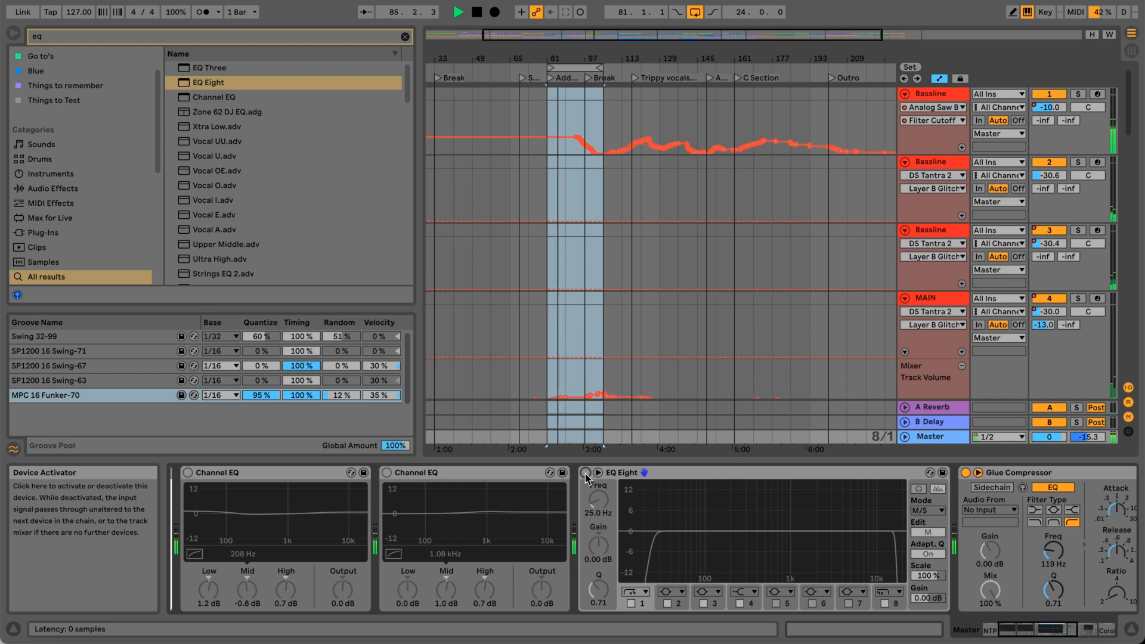
pyautogui.click(586, 474)
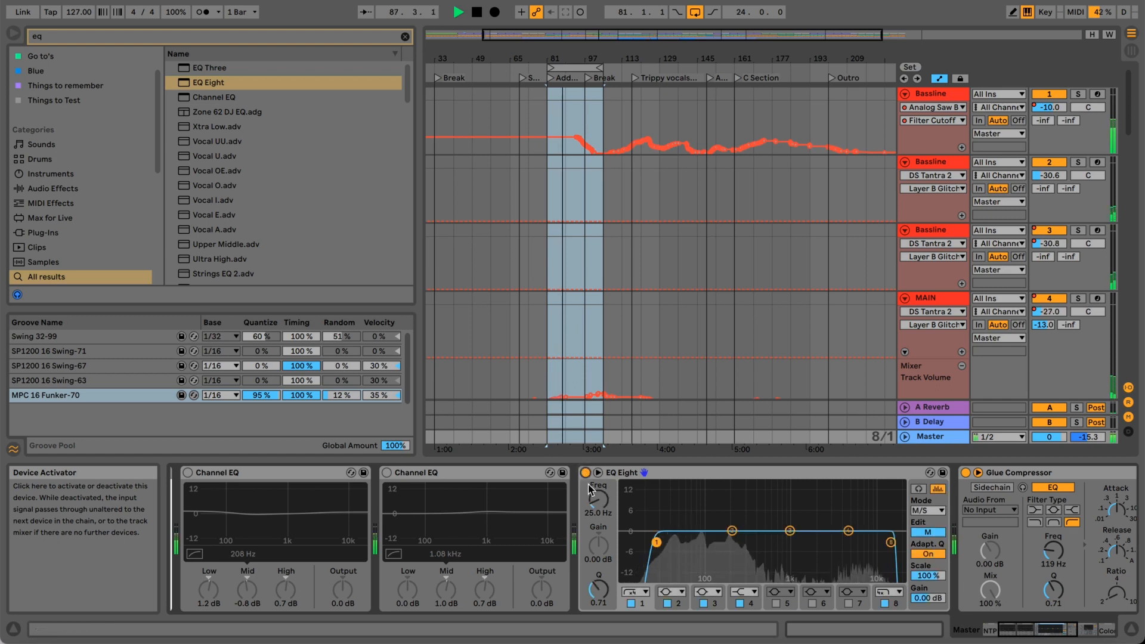
# Set filter 1's low-cut frequency to 28.2 Hz, compare with EQ Eight bypassed and active, and stop playback.
pyautogui.moveTo(594, 497); pyautogui.dragTo(596, 499)
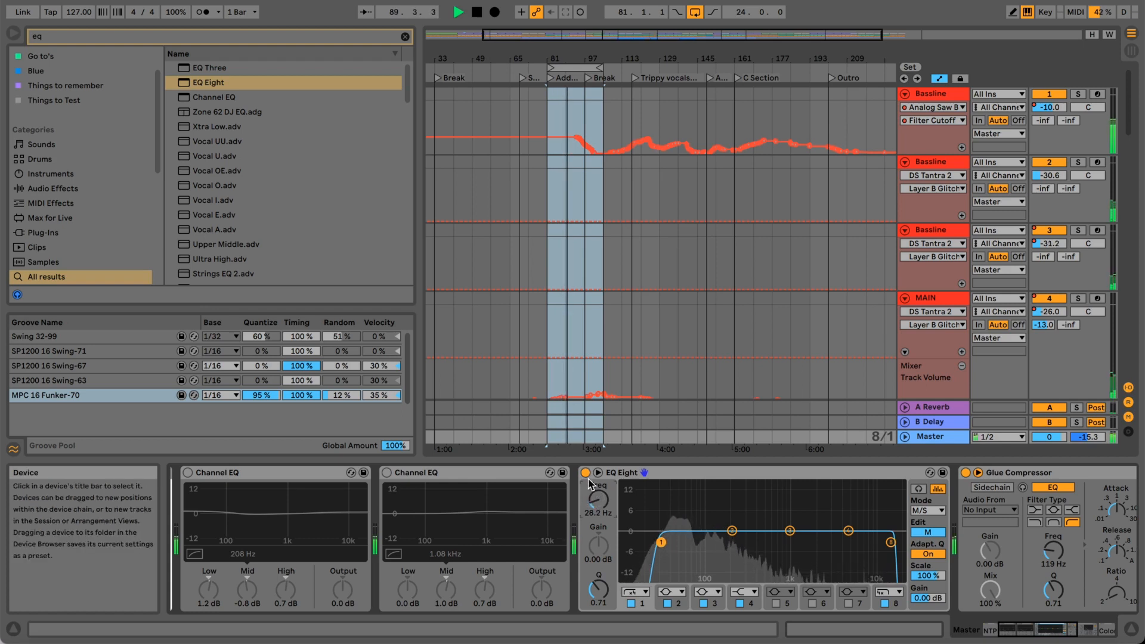
pyautogui.click(584, 475)
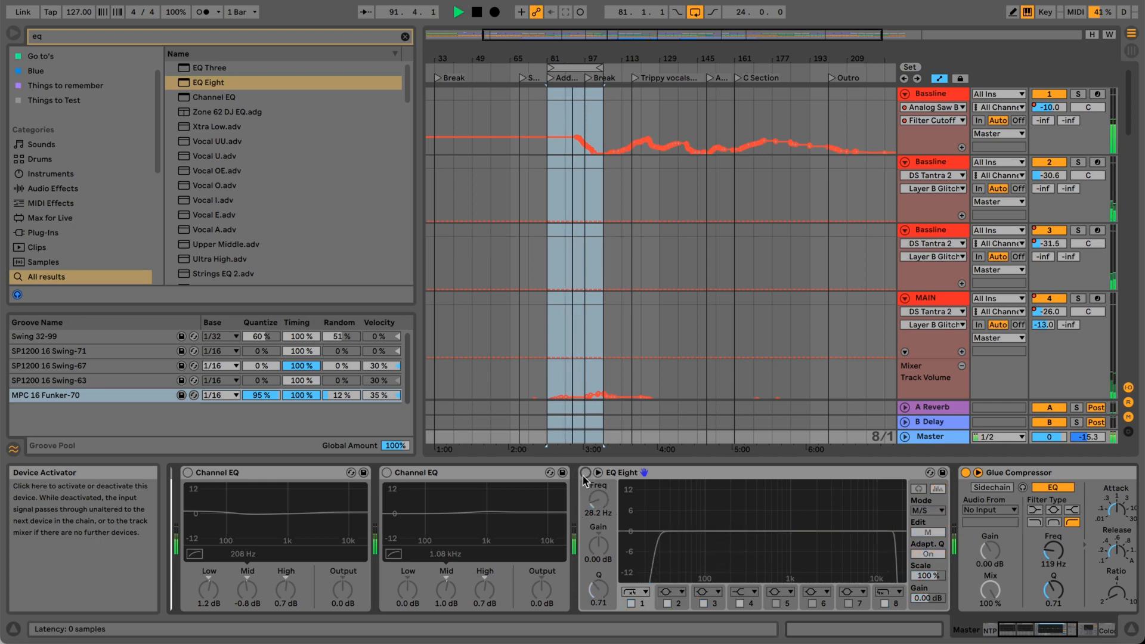
pyautogui.click(585, 475)
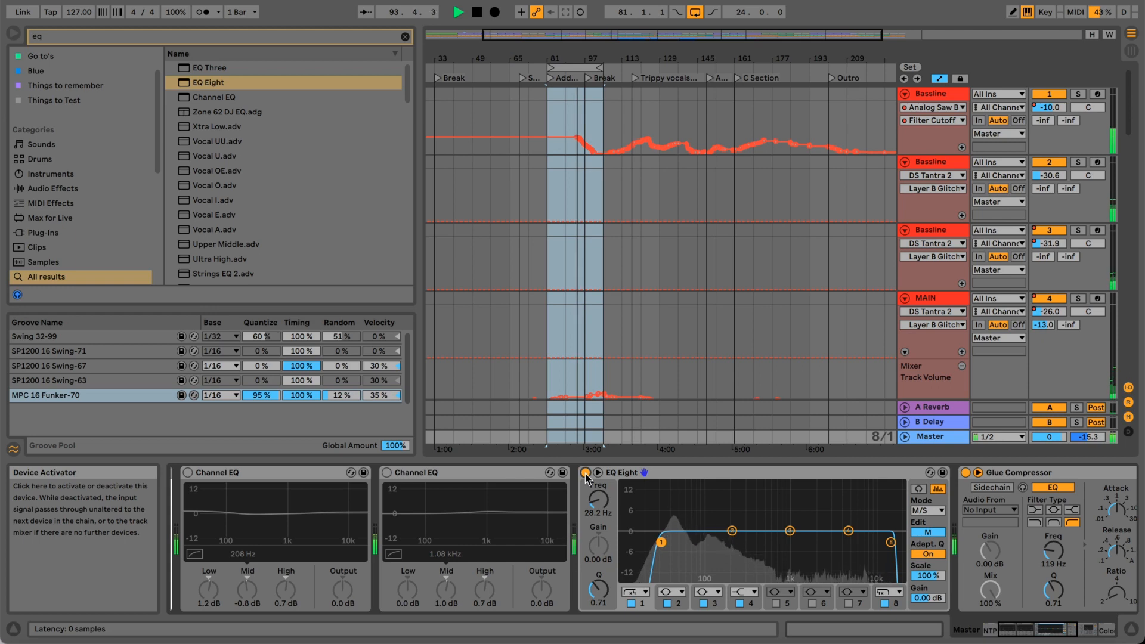
pyautogui.press('space')
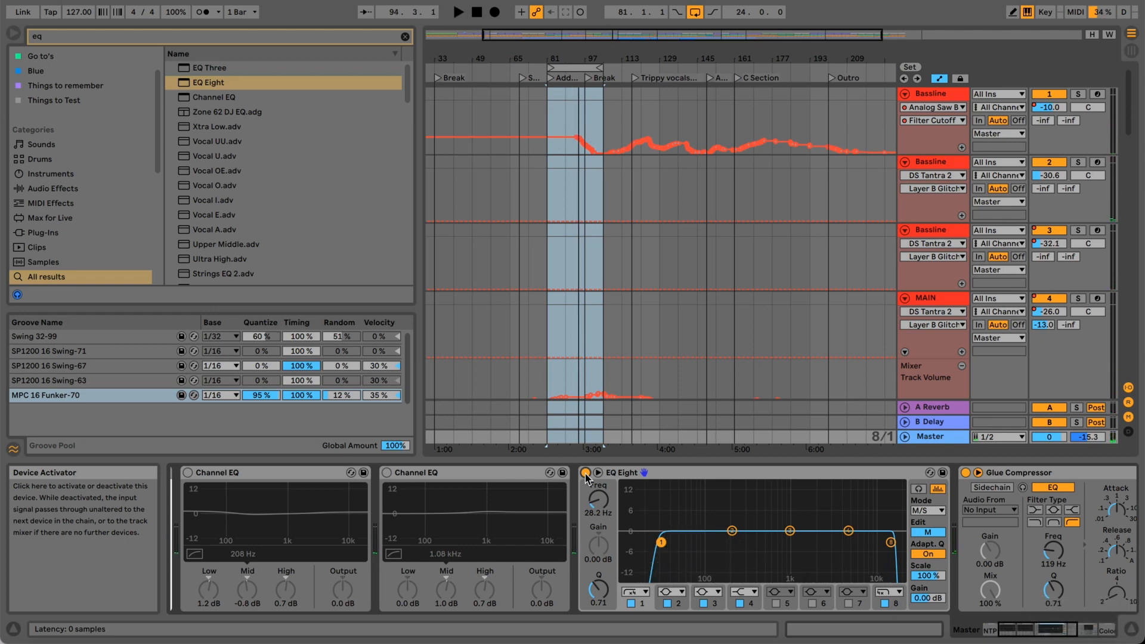
# Switch EQ Eight to Stereo mode and compare the looped section with the device bypassed and active, leaving it on.
pyautogui.click(925, 511)
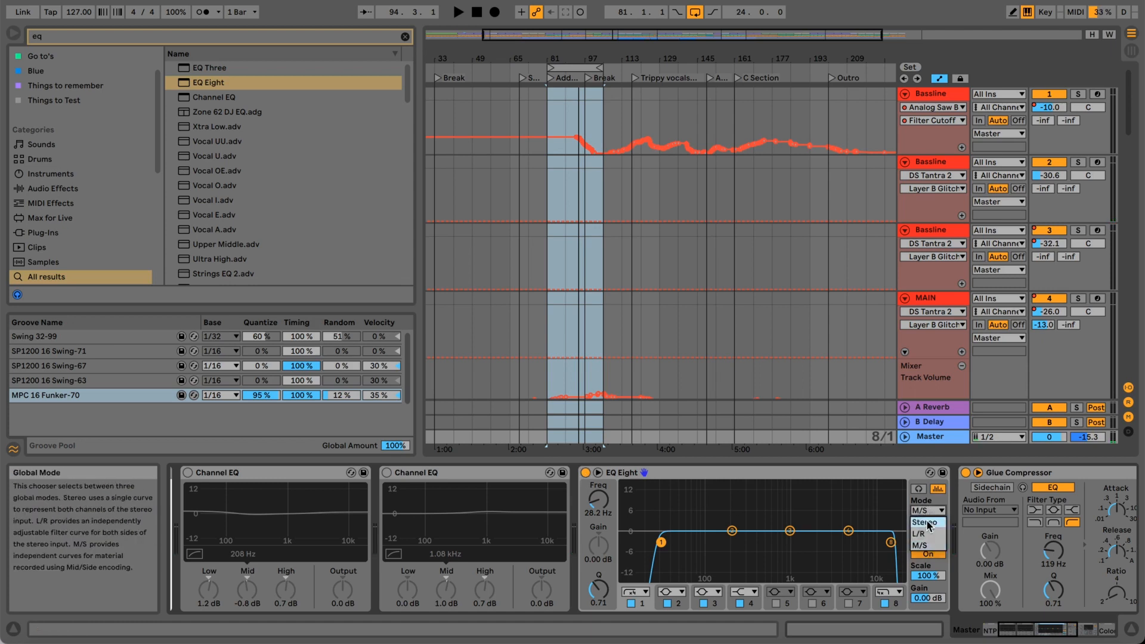
pyautogui.click(930, 523)
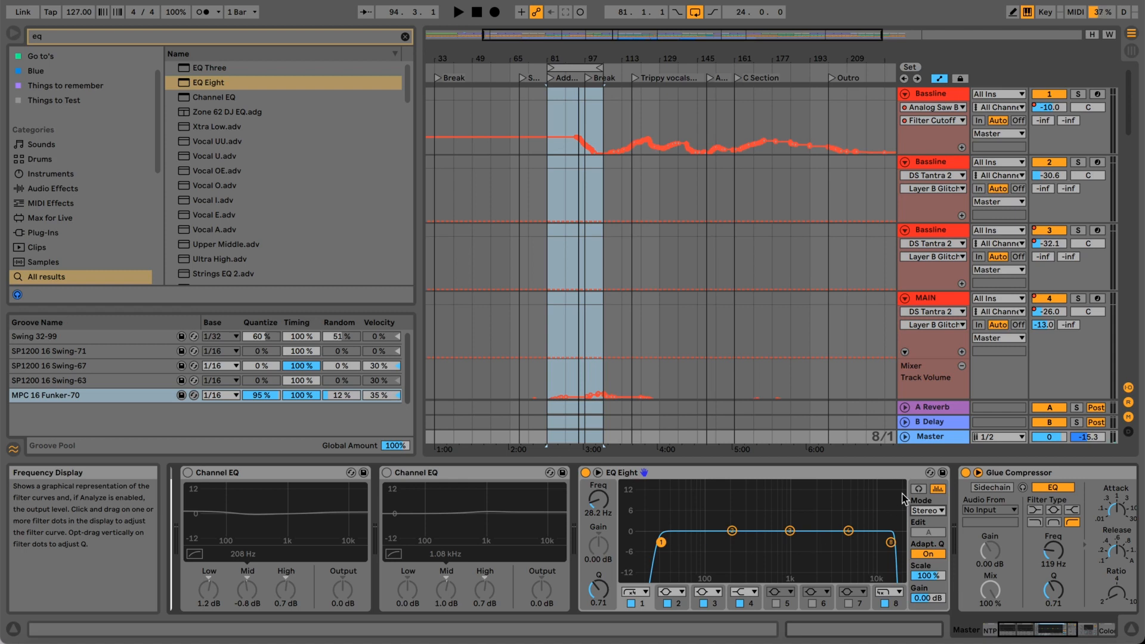
pyautogui.click(582, 68)
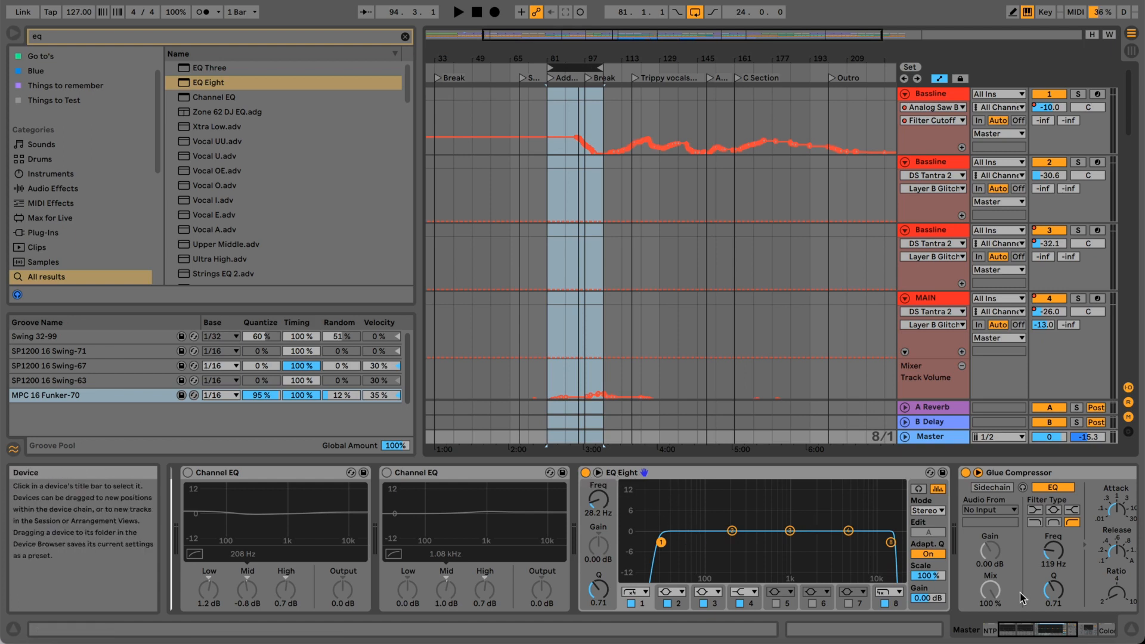
pyautogui.moveTo(1026, 629); pyautogui.dragTo(1018, 628)
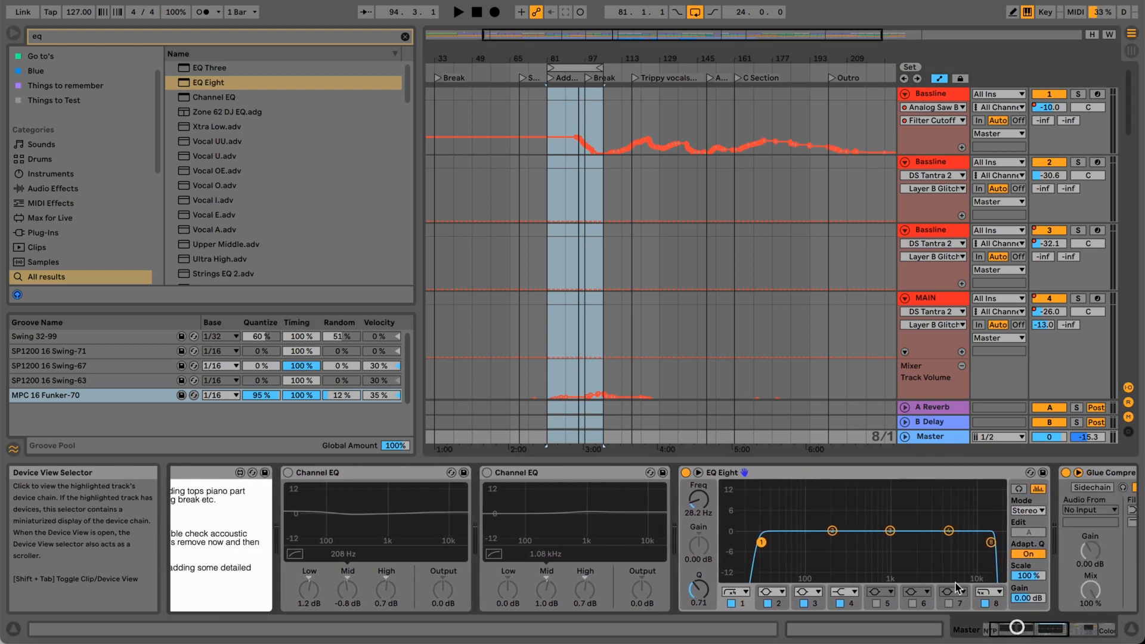
pyautogui.press('space')
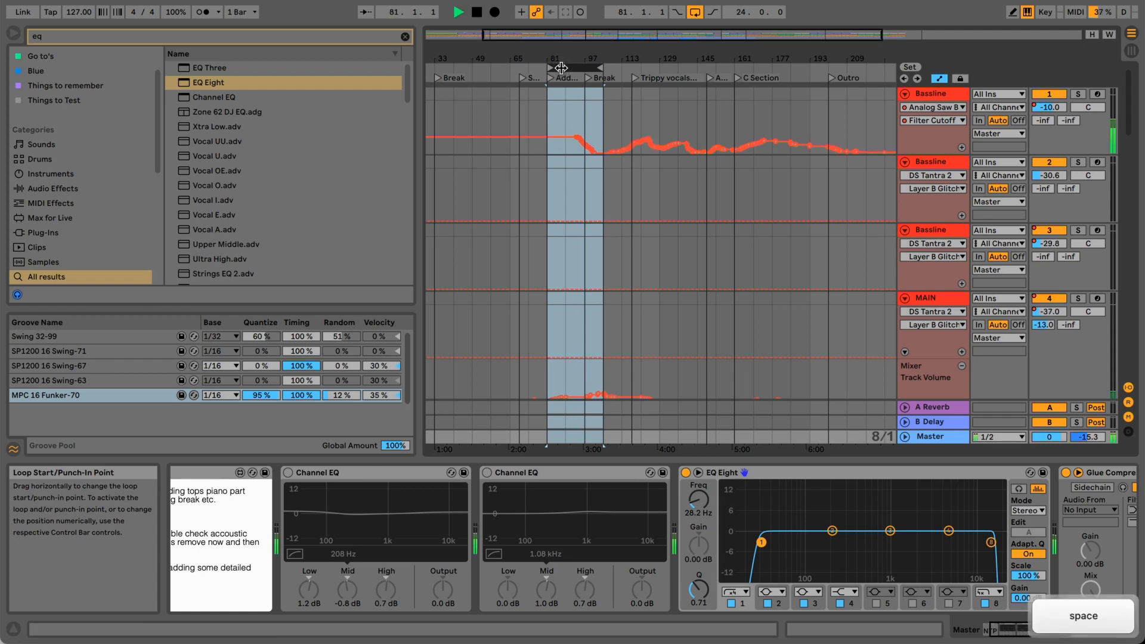
pyautogui.click(686, 473)
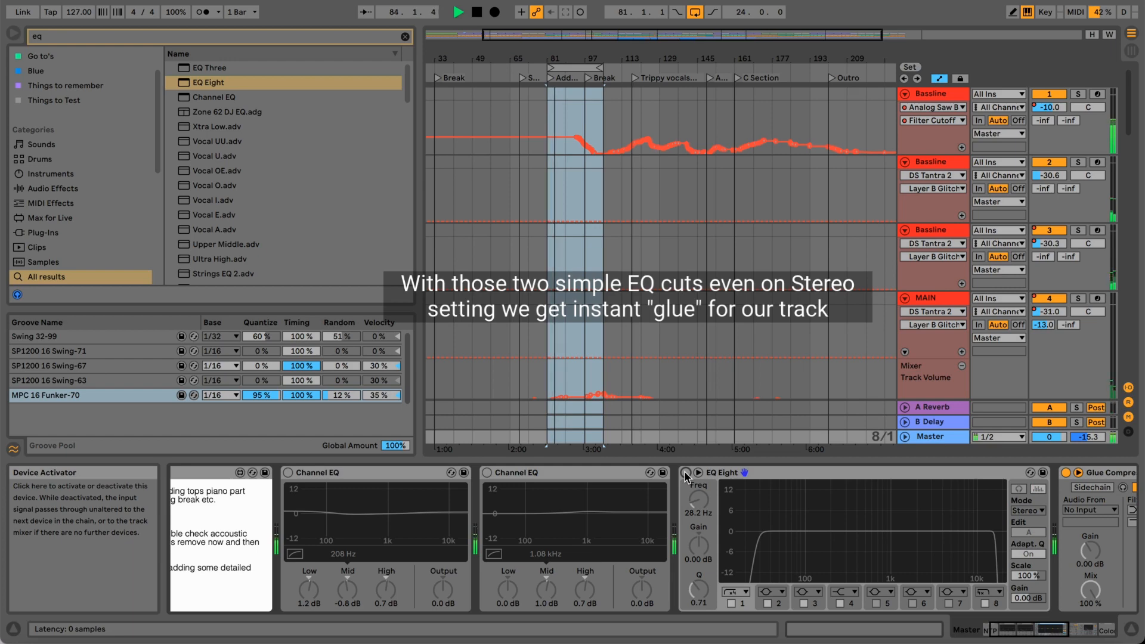
pyautogui.press('XF86AudioRaiseVolume')
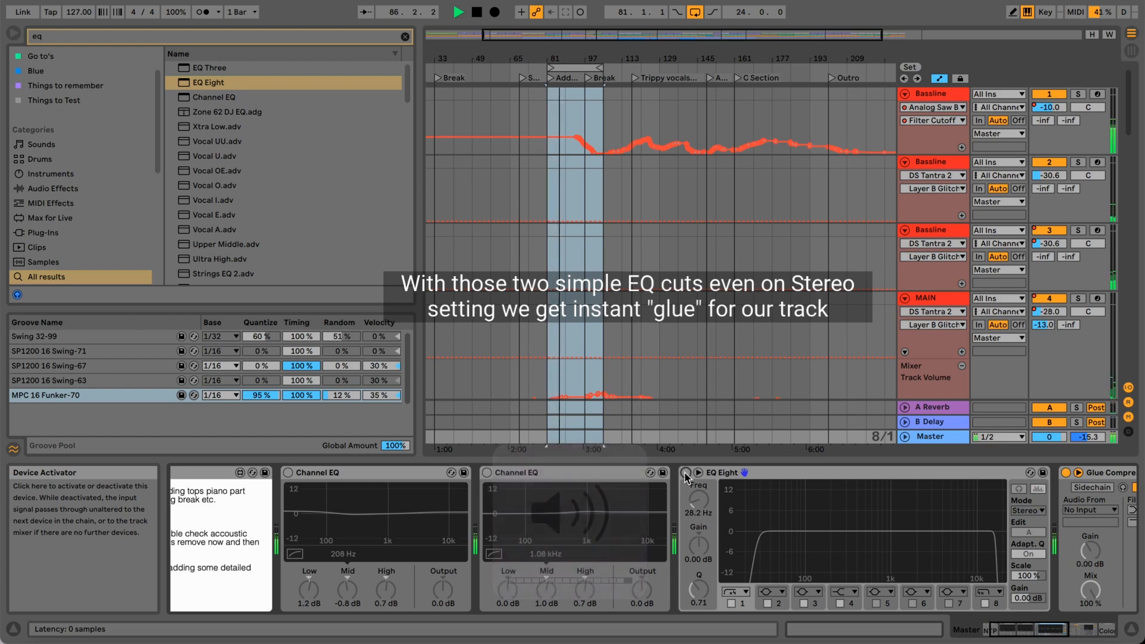
pyautogui.click(686, 473)
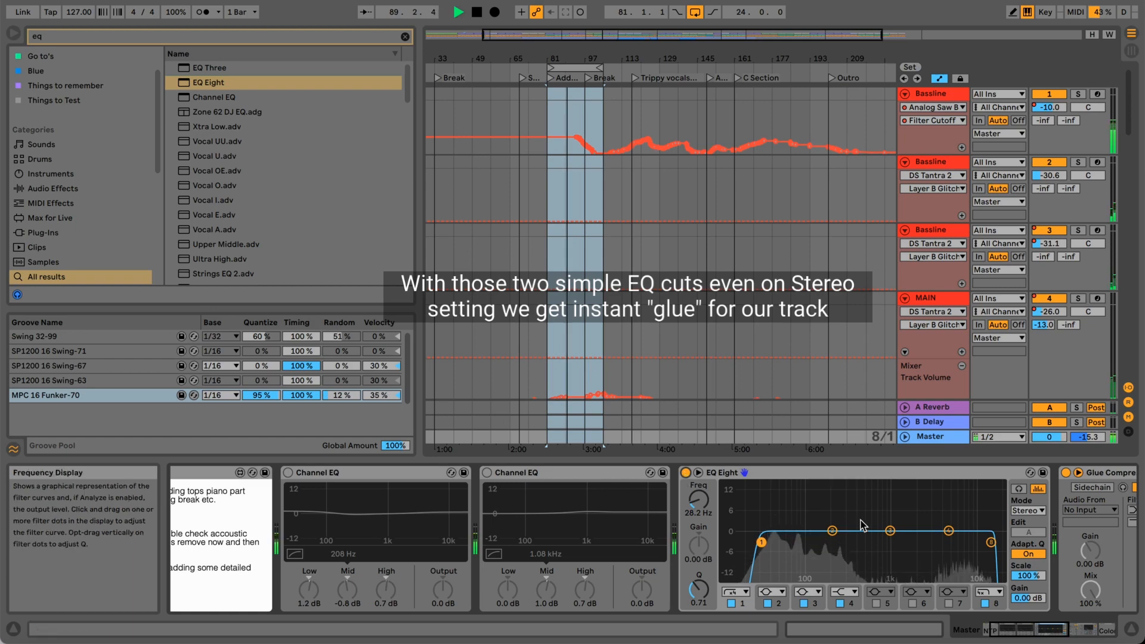
# Set filter 8's high-cut frequency to 14.3 kHz and compare the playing loop with EQ Eight bypassed and active.
pyautogui.click(991, 542)
pyautogui.moveTo(711, 486); pyautogui.dragTo(704, 502)
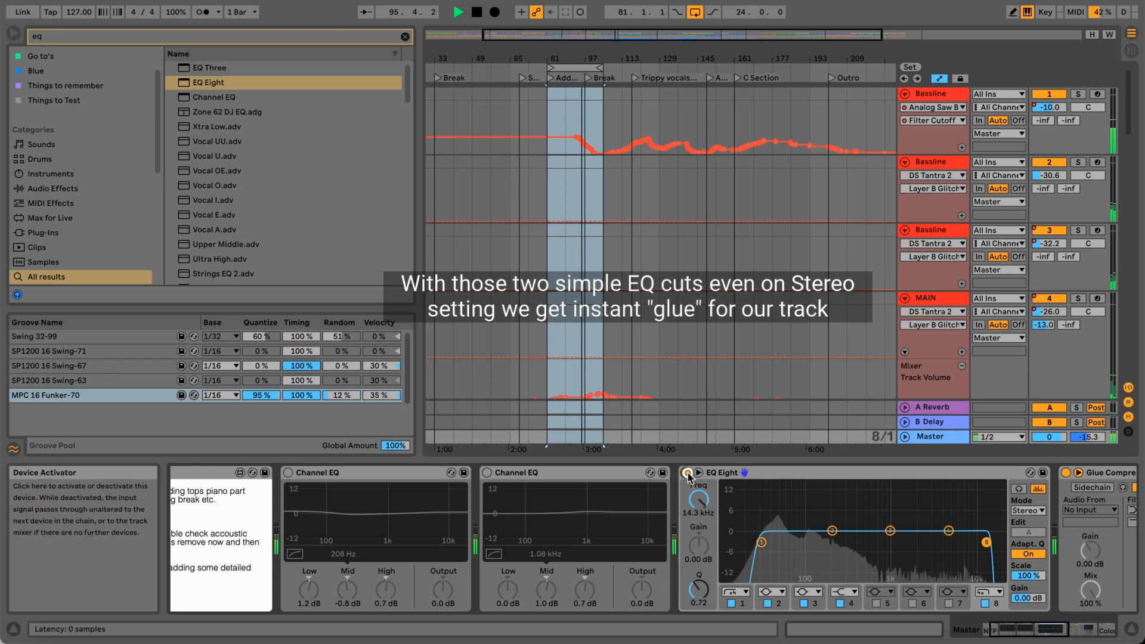
pyautogui.click(686, 473)
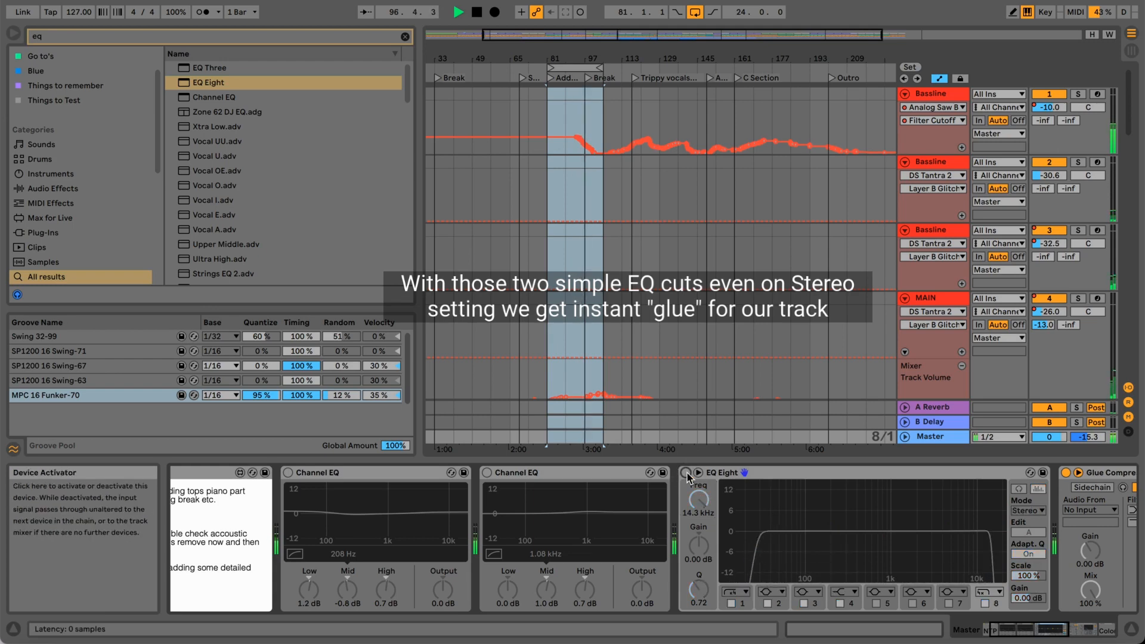
pyautogui.click(686, 473)
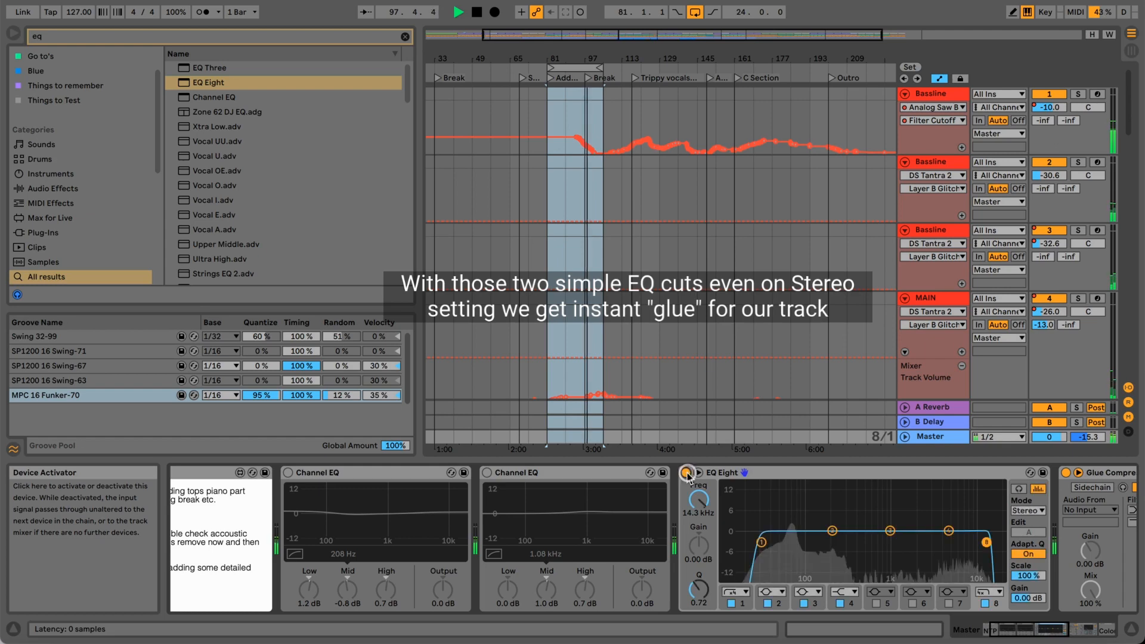
# Move the loop to the 16 bars starting at bar 121 and play that section.
pyautogui.press('space')
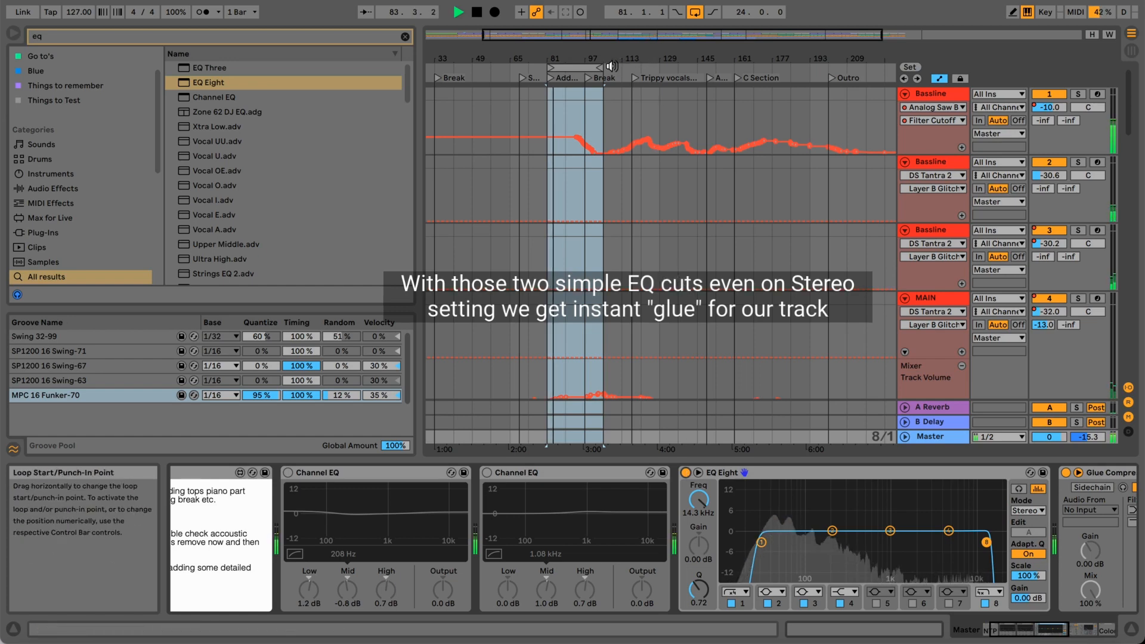
pyautogui.moveTo(603, 67); pyautogui.dragTo(661, 71)
pyautogui.press('space')
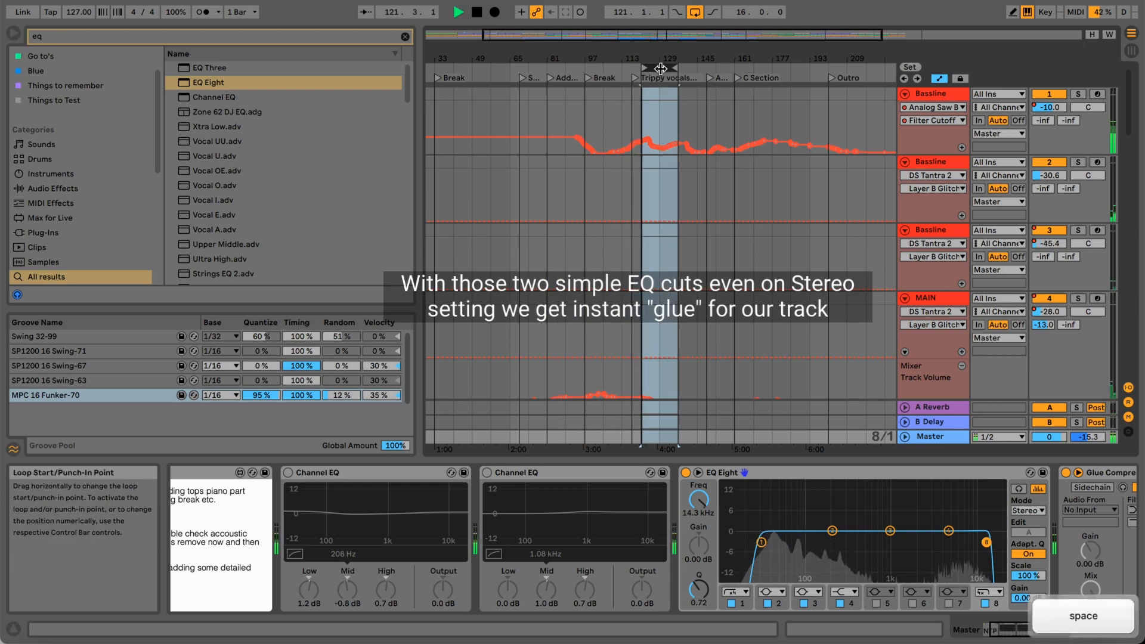
# Compare the 16-bar loop repeatedly with EQ Eight bypassed and active, leave the device on, and stop playback.
pyautogui.click(686, 473)
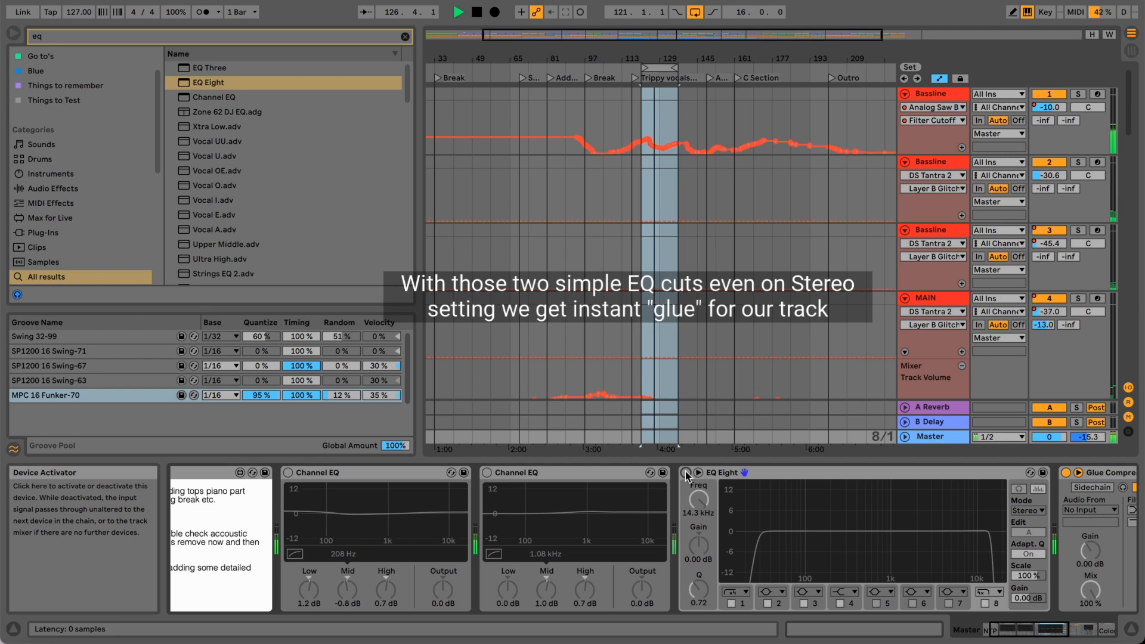
pyautogui.click(686, 473)
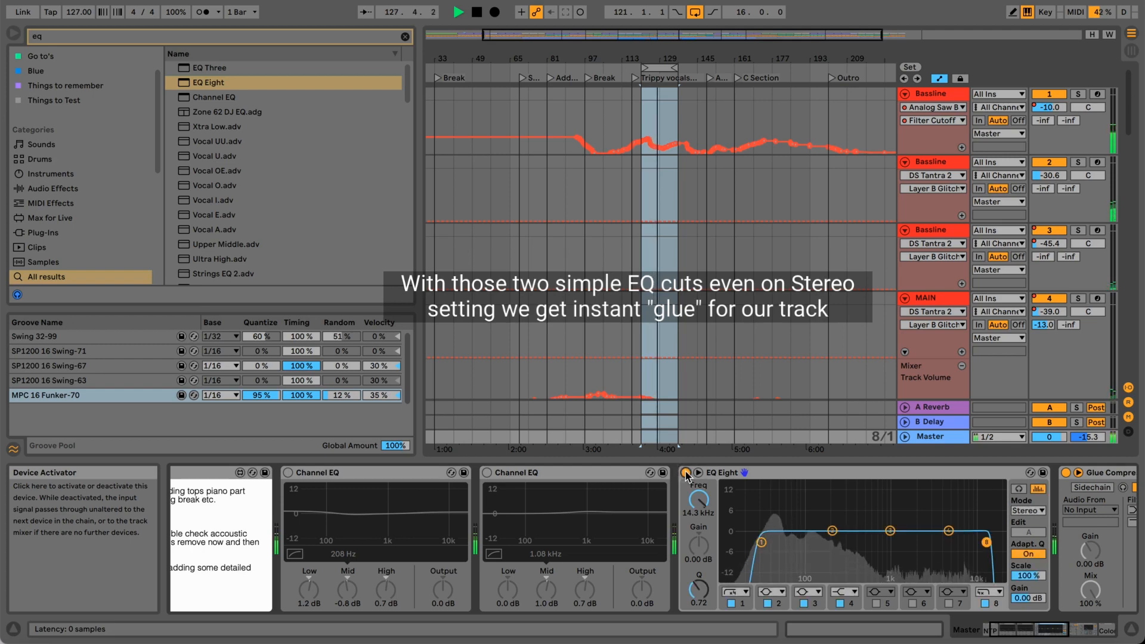
pyautogui.click(686, 473)
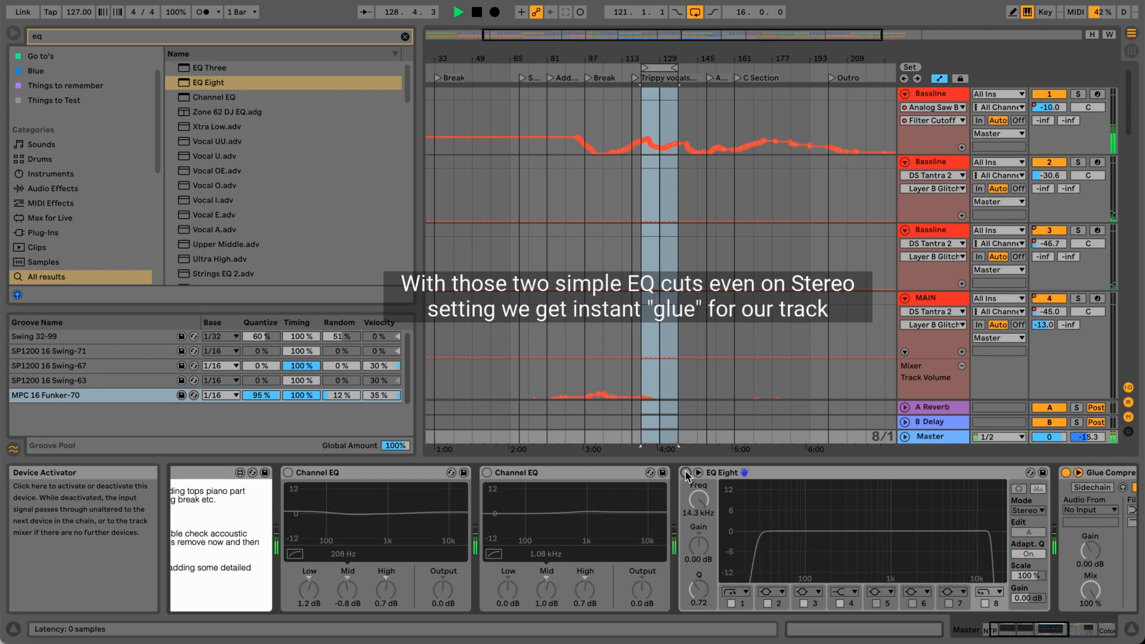
pyautogui.click(686, 473)
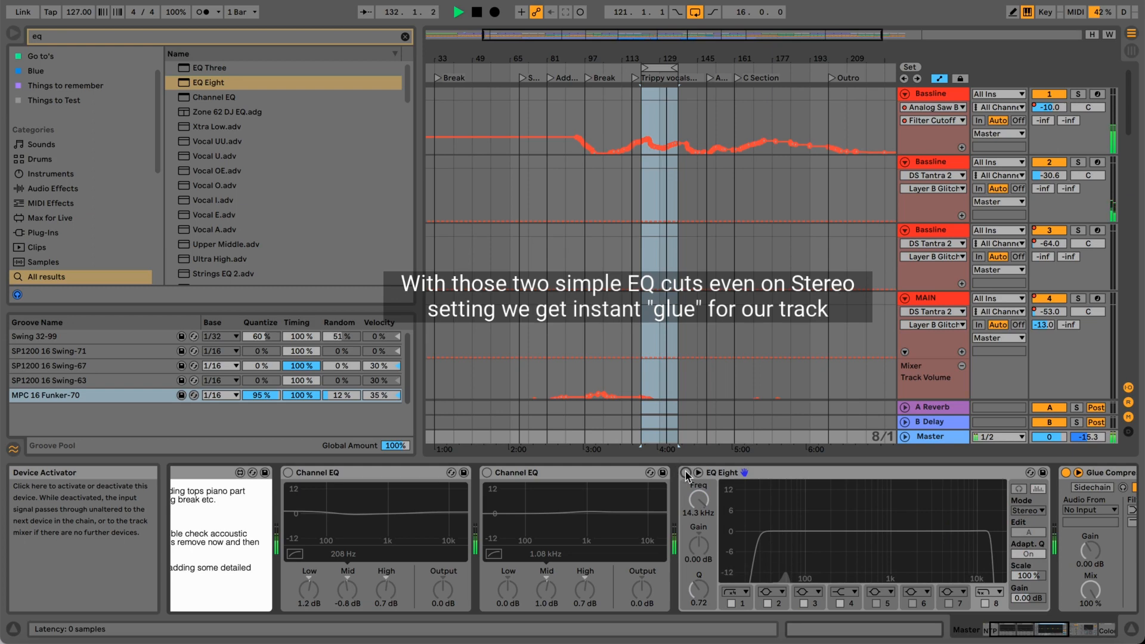
pyautogui.click(685, 473)
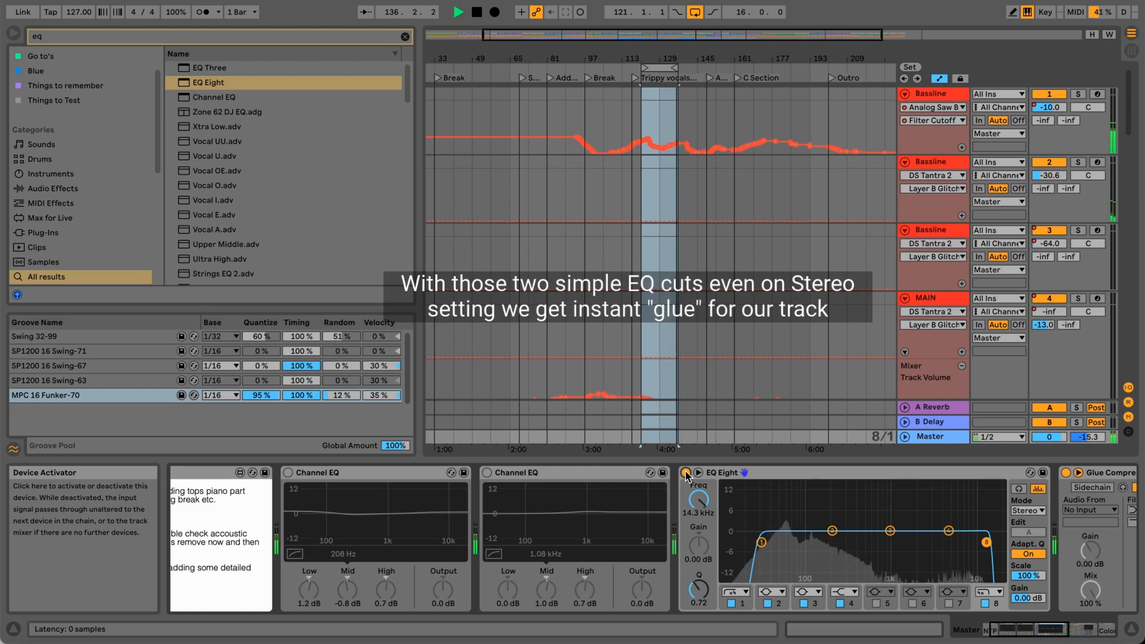
pyautogui.click(686, 473)
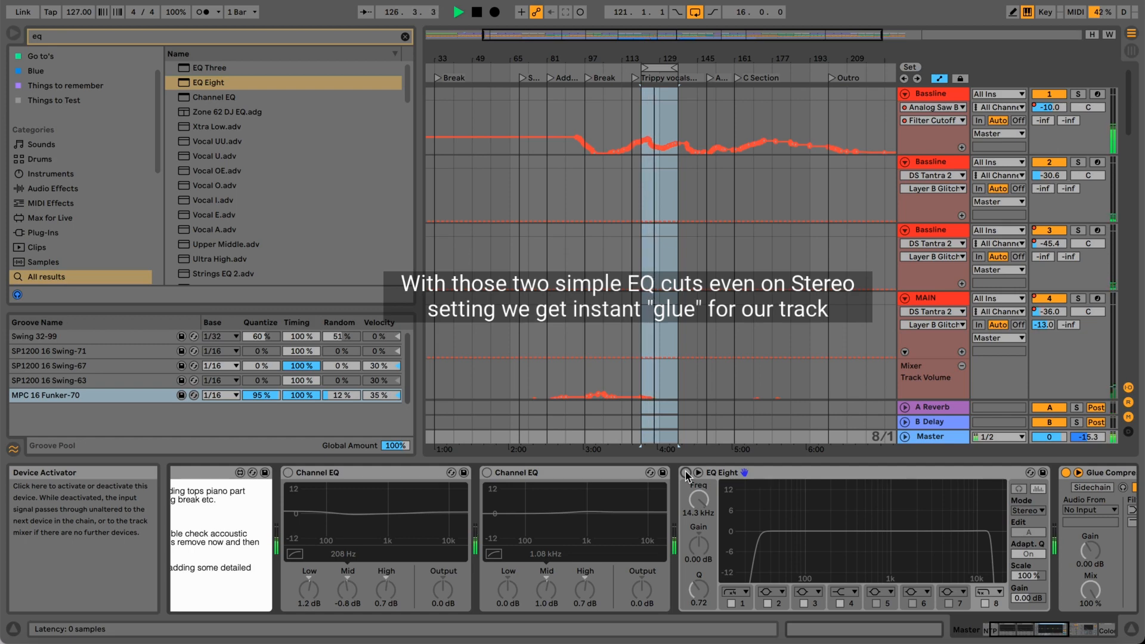
pyautogui.click(686, 472)
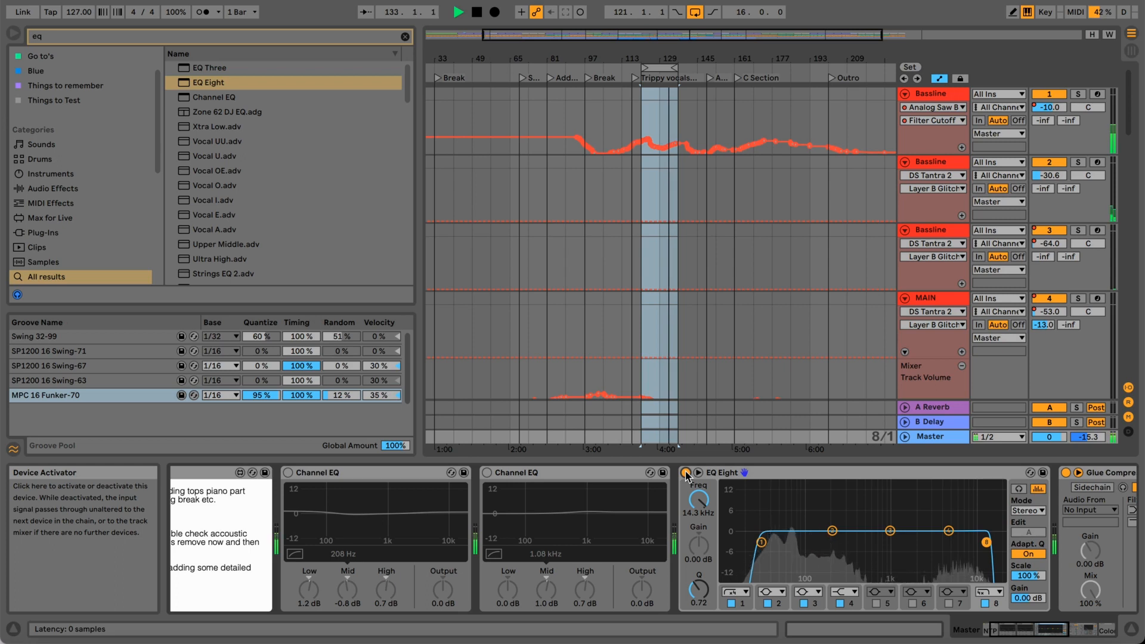
pyautogui.press('space')
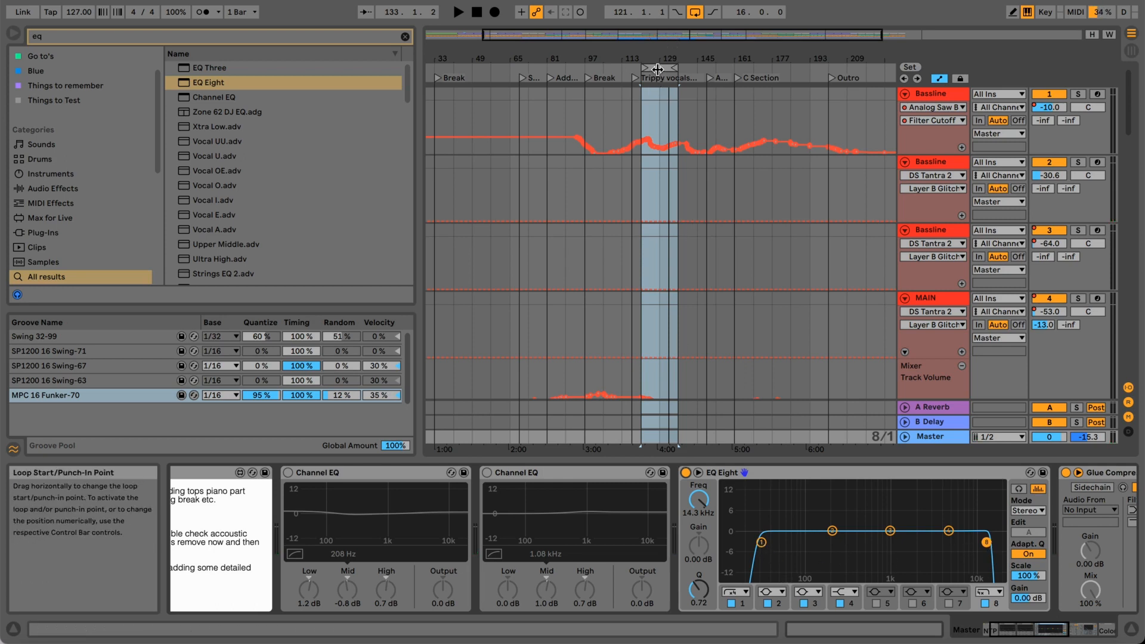
# Switch the master's EQ Eight from Stereo to M/S mode, leaving the Mid channel selected for editing.
pyautogui.moveTo(659, 61); pyautogui.dragTo(658, 59)
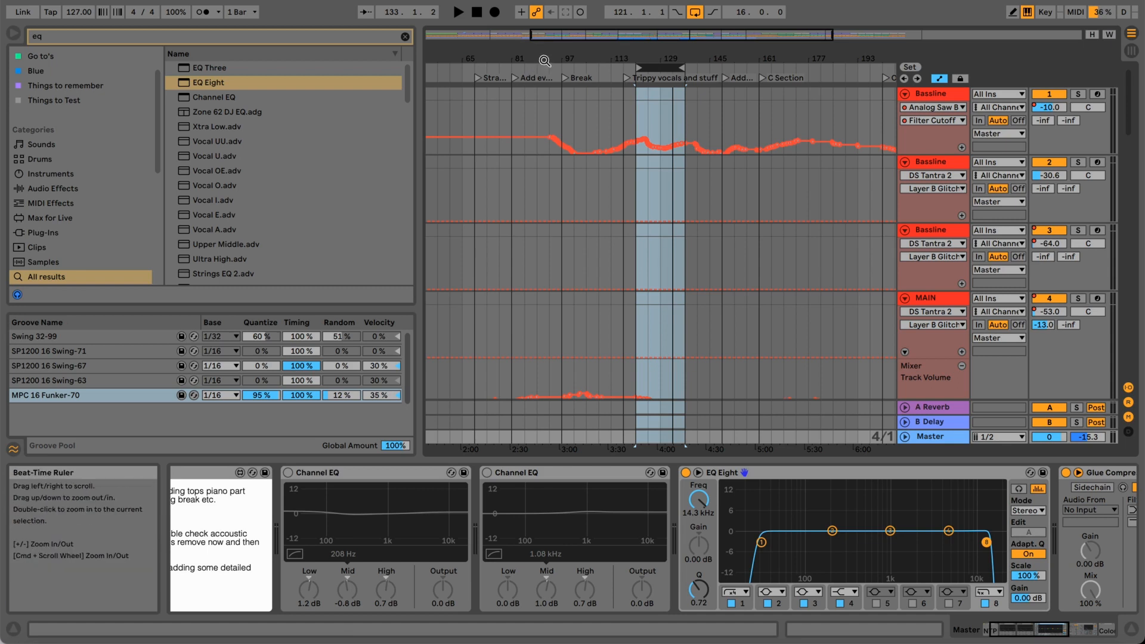
pyautogui.moveTo(671, 65); pyautogui.dragTo(672, 49)
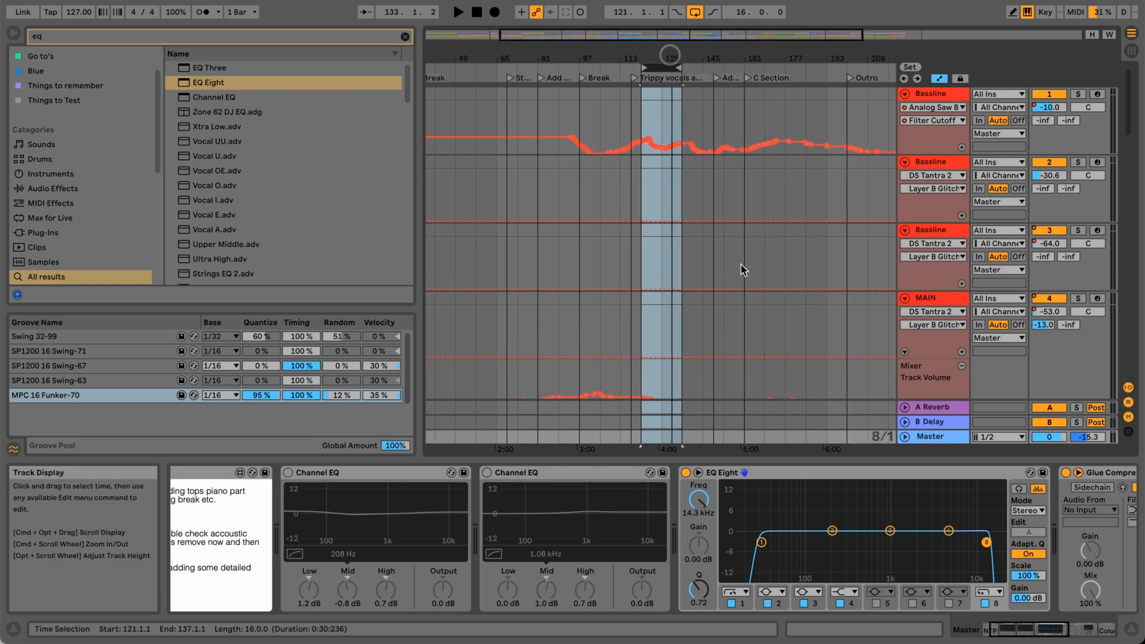
pyautogui.click(1028, 512)
pyautogui.click(1029, 550)
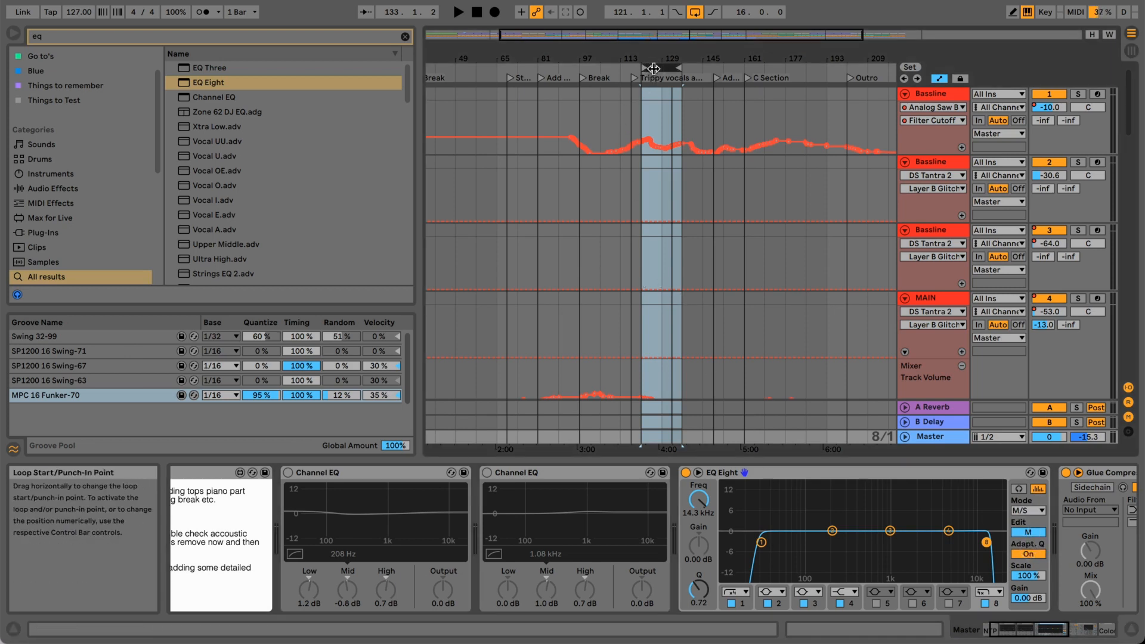
# Play the loop from bar 121, compare EQ Eight bypassed and active in M/S mode, leave it on, and stop playback.
pyautogui.press('space')
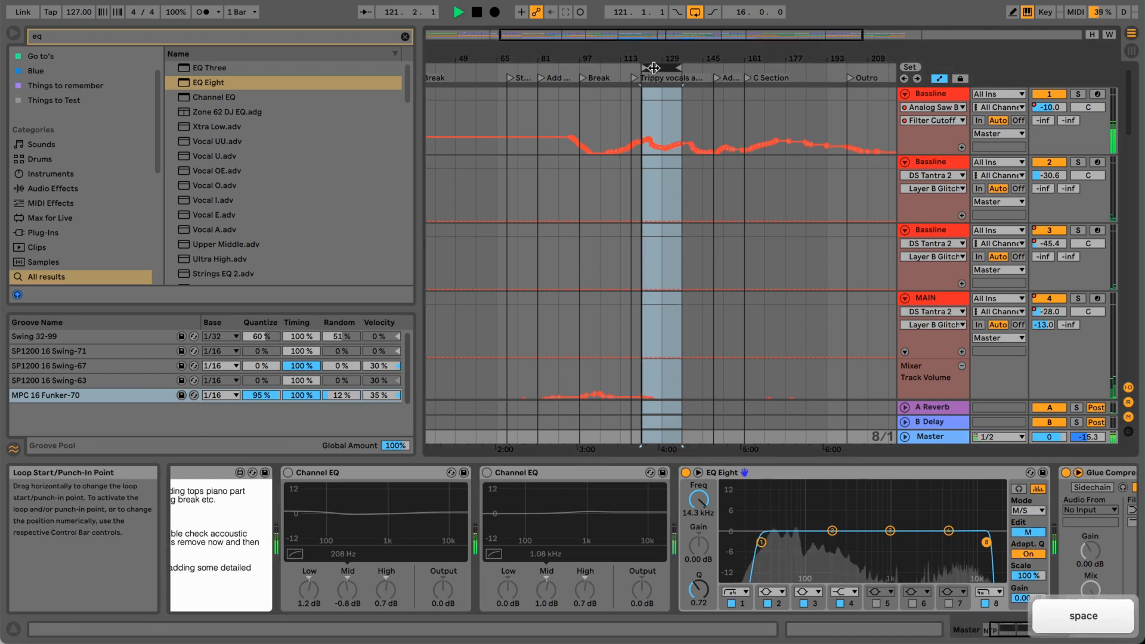
pyautogui.click(686, 473)
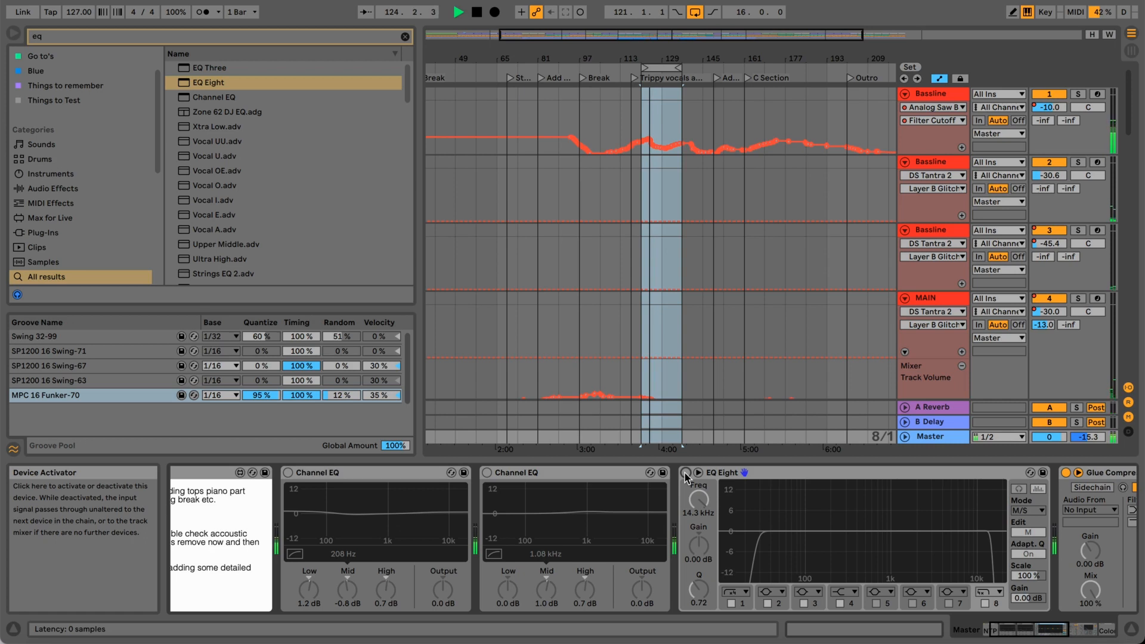
pyautogui.click(686, 473)
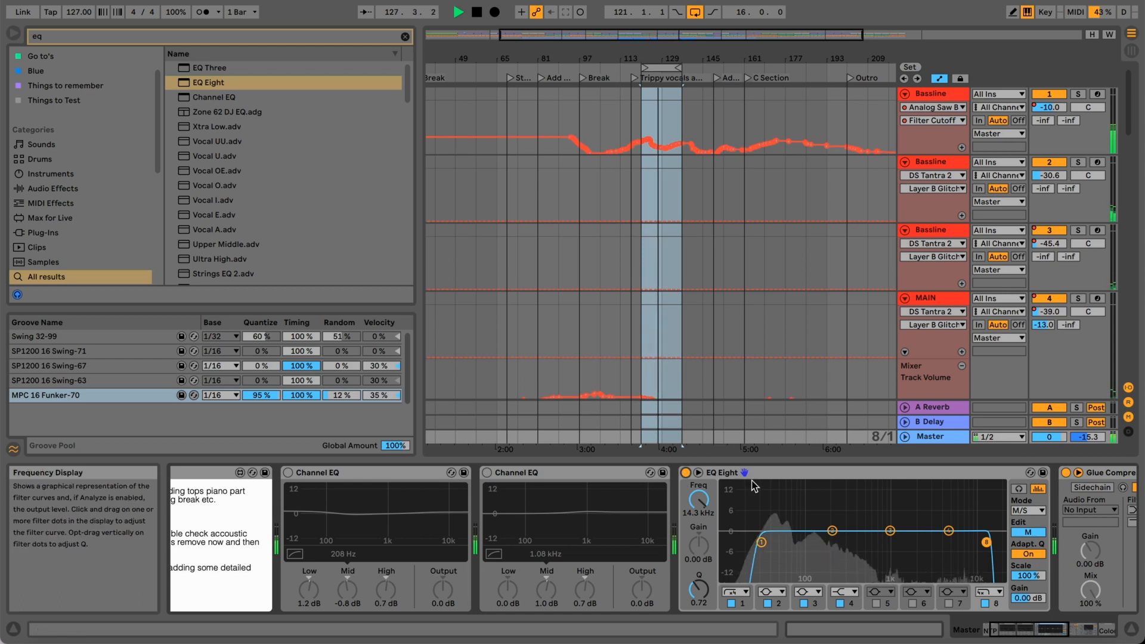
pyautogui.click(686, 472)
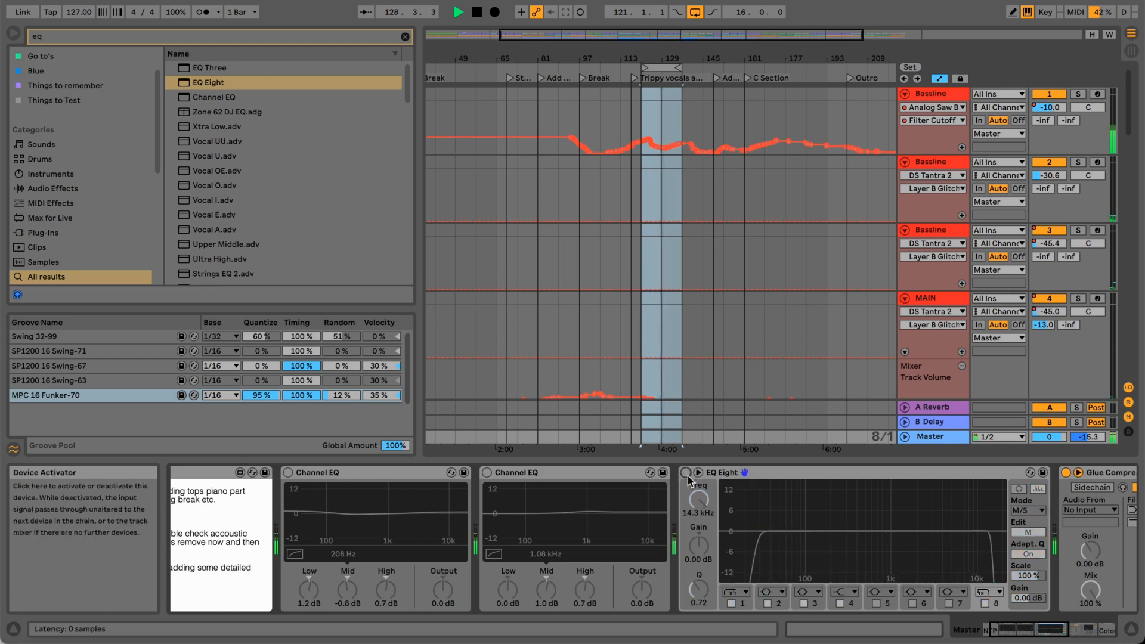
pyautogui.click(686, 473)
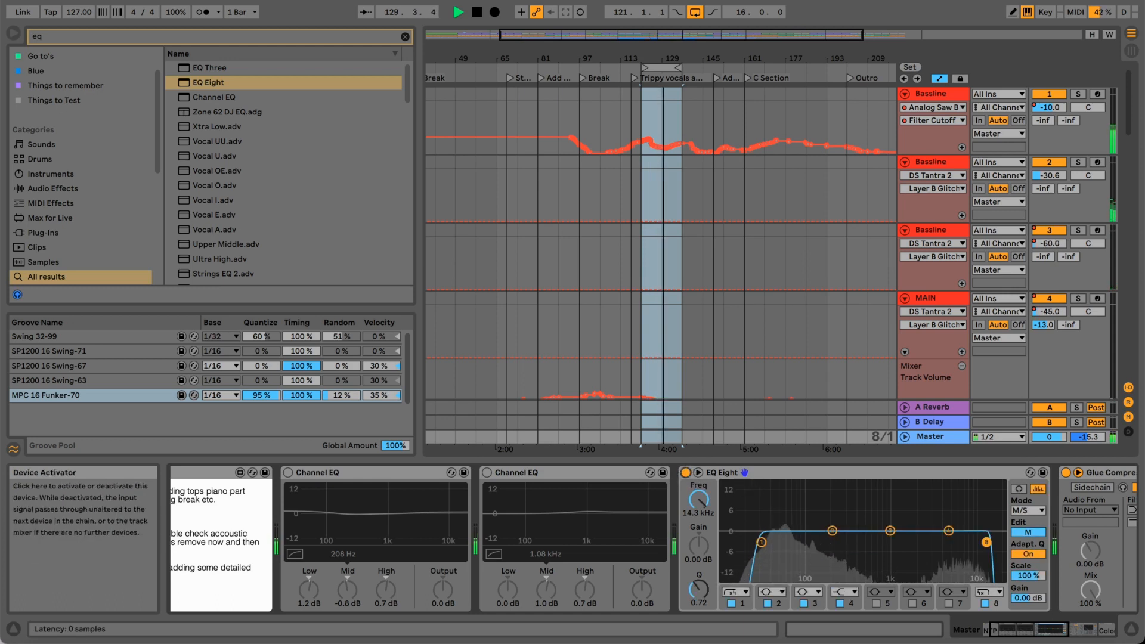
pyautogui.press('space')
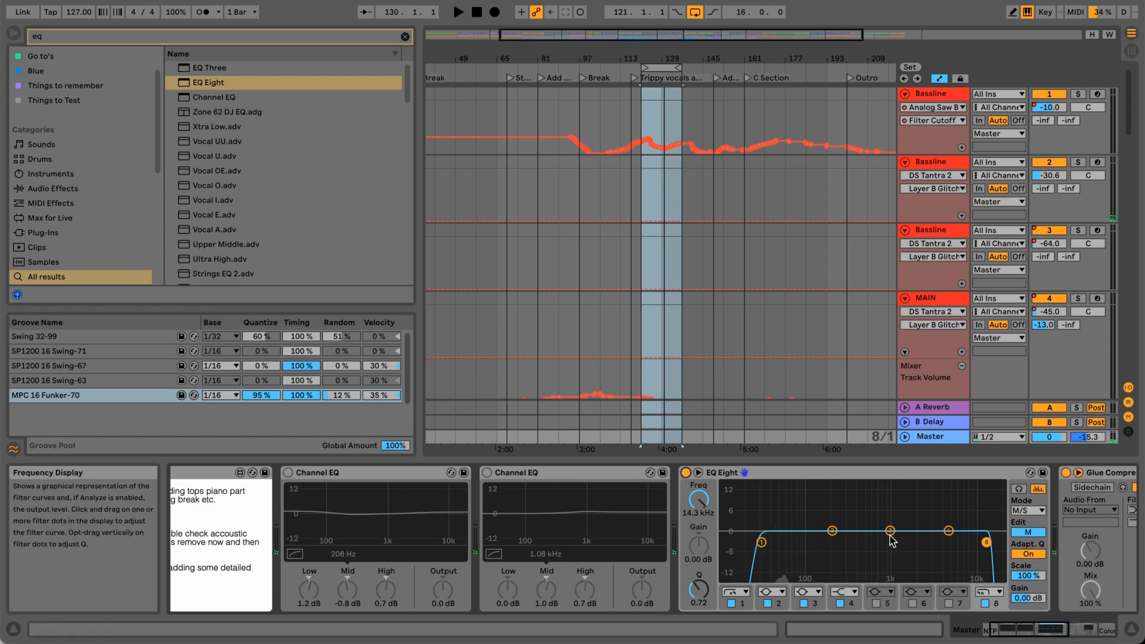
# Select EQ Eight's Side channel and enable filter 1 as a steep low cut at 119 Hz.
pyautogui.click(1020, 532)
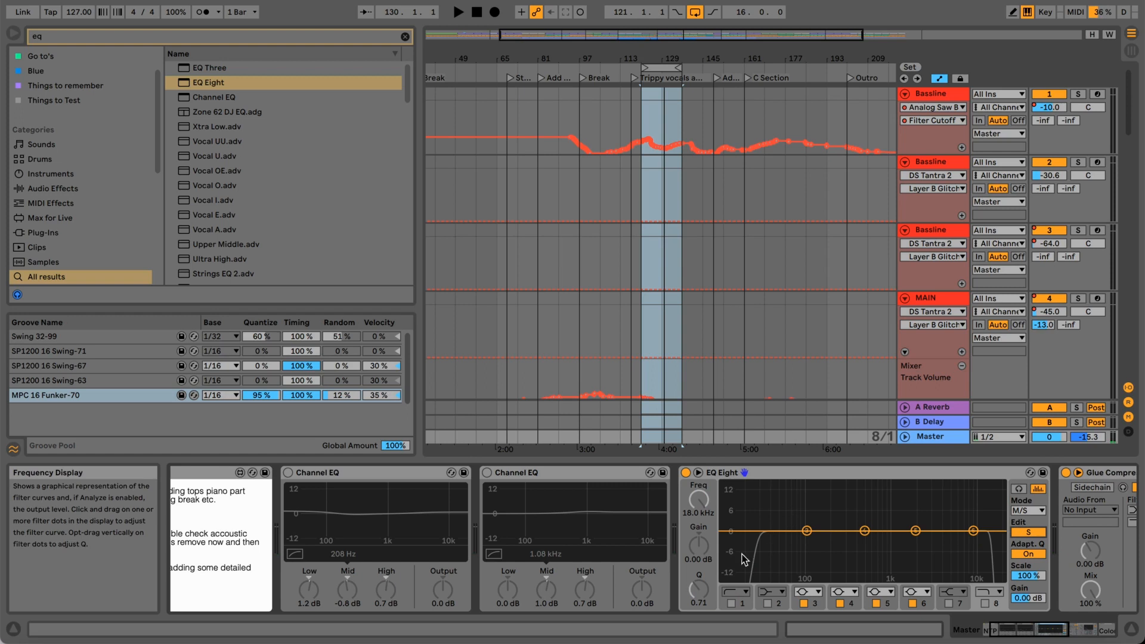
pyautogui.click(743, 593)
pyautogui.click(741, 598)
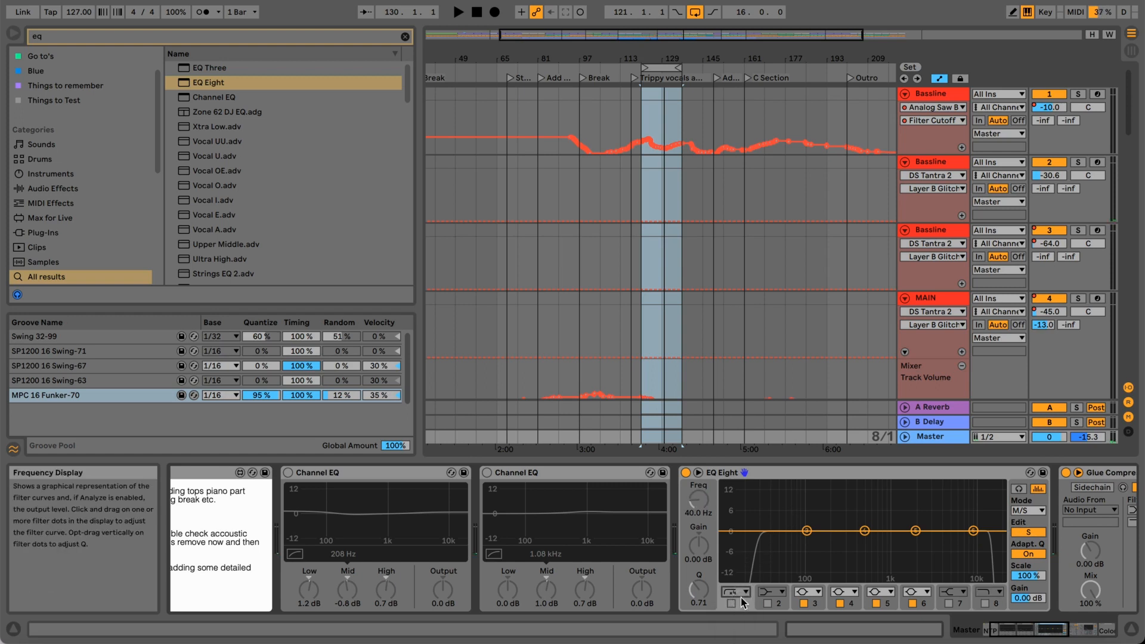
pyautogui.click(732, 603)
pyautogui.moveTo(781, 541); pyautogui.dragTo(811, 543)
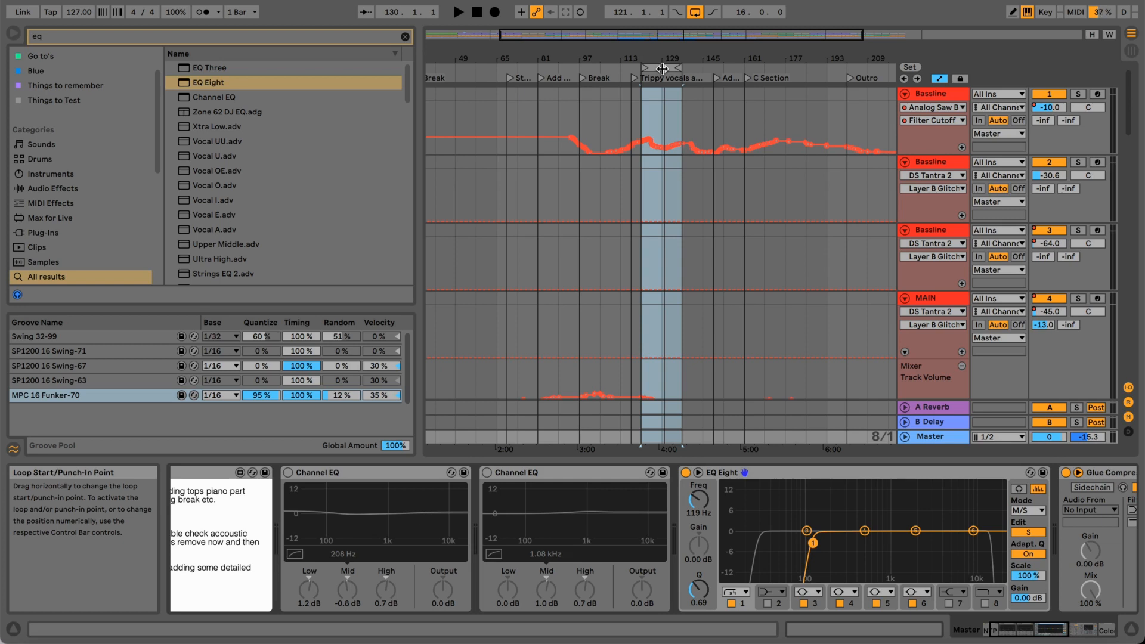
# Enable Side filter 8 as a steep high cut and tune it with the loop playing to 14.3 kHz with a Q of 0.71.
pyautogui.click(985, 604)
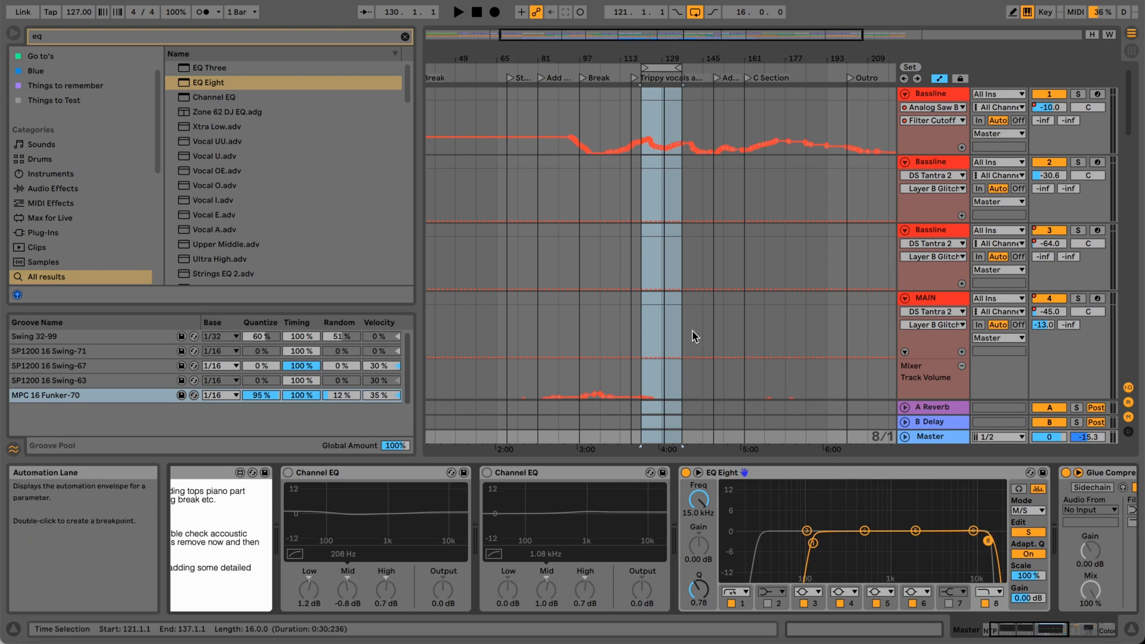
pyautogui.press('space')
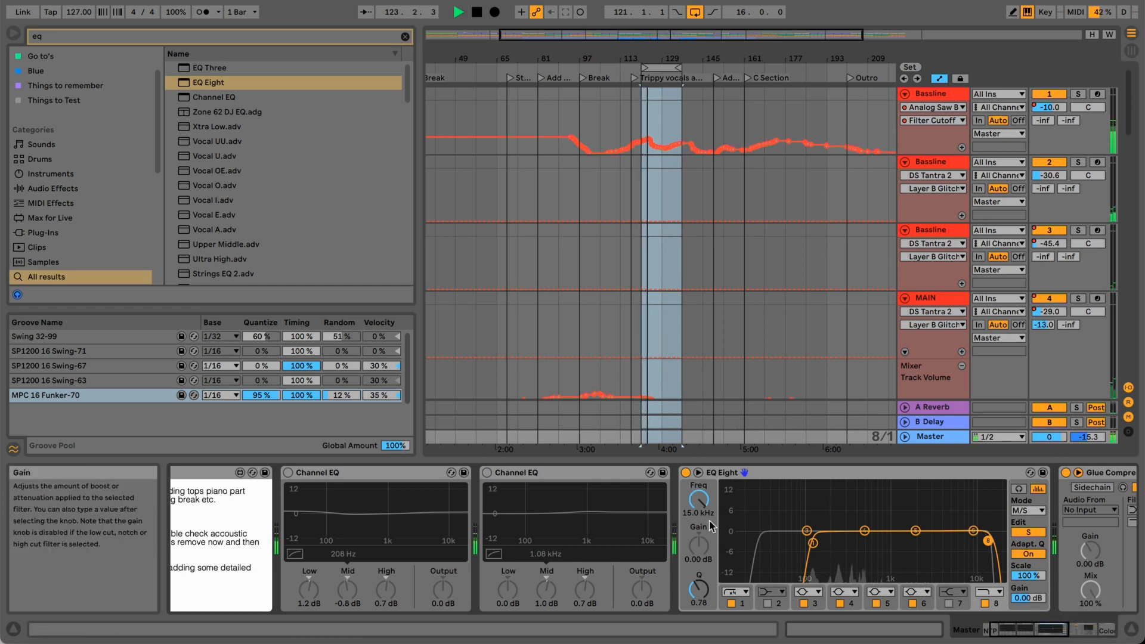
pyautogui.moveTo(699, 501); pyautogui.dragTo(701, 506)
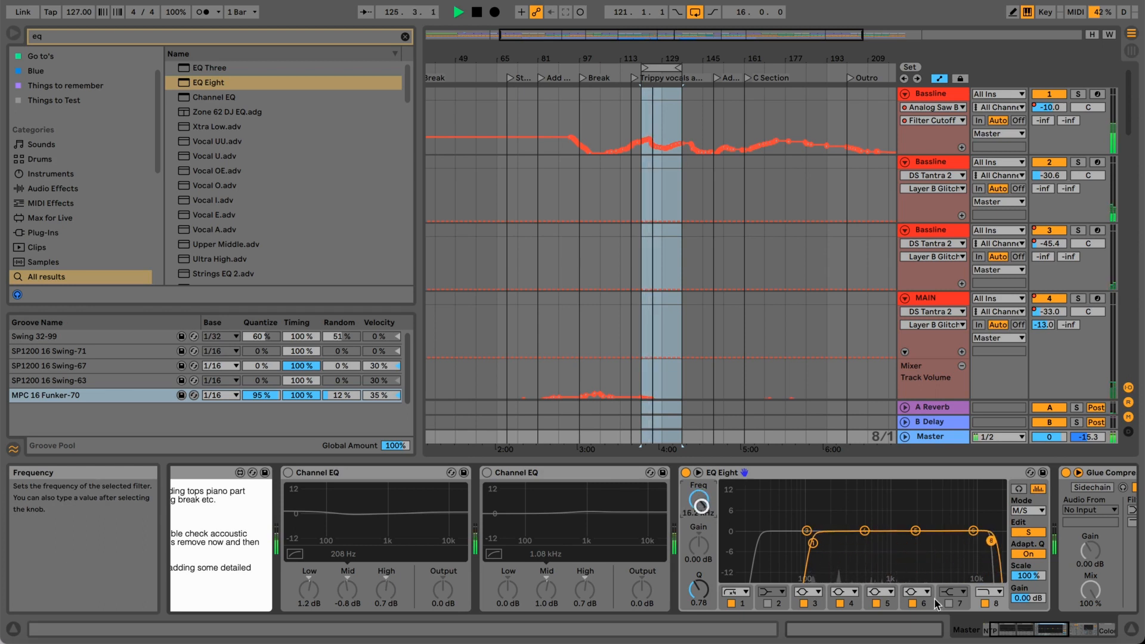
pyautogui.click(987, 592)
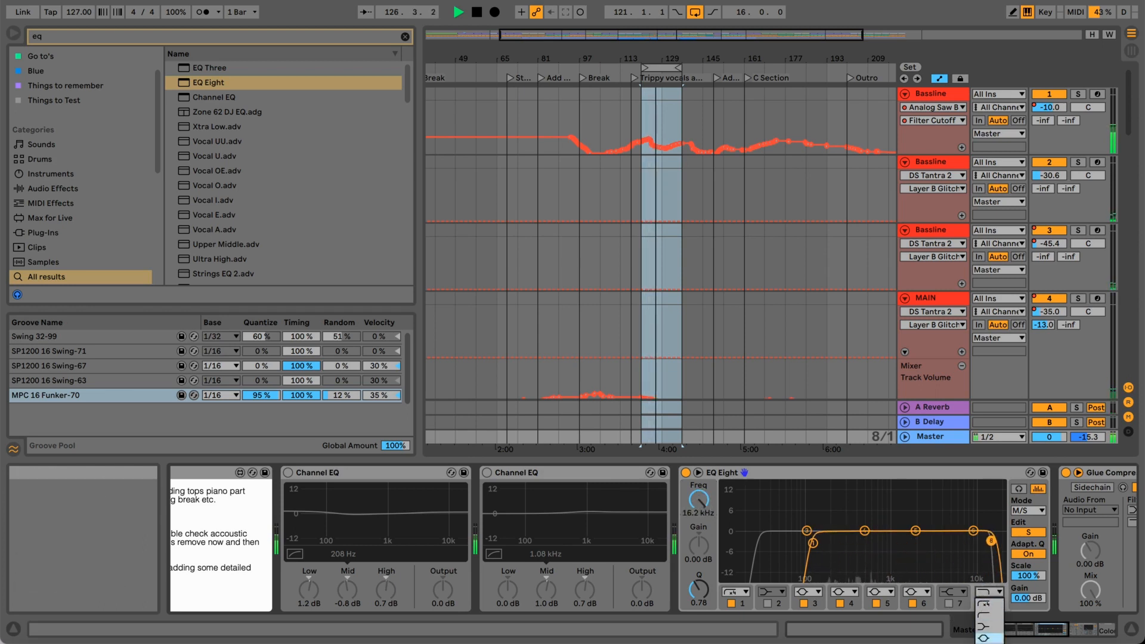
pyautogui.click(987, 637)
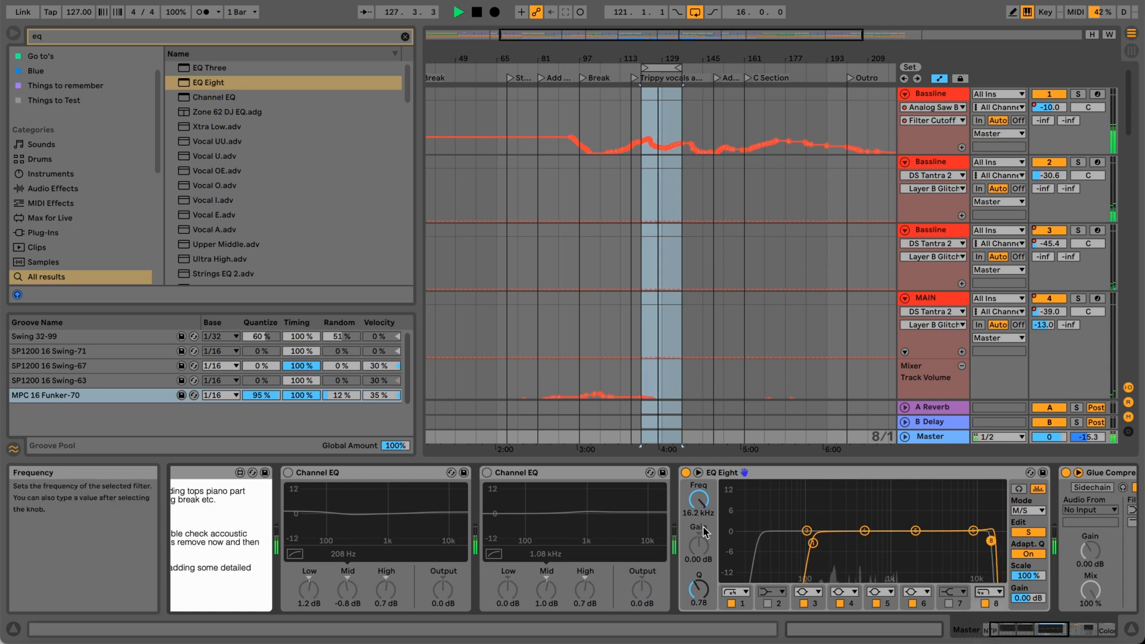
pyautogui.moveTo(704, 584); pyautogui.dragTo(701, 588)
pyautogui.moveTo(698, 500); pyautogui.dragTo(697, 501)
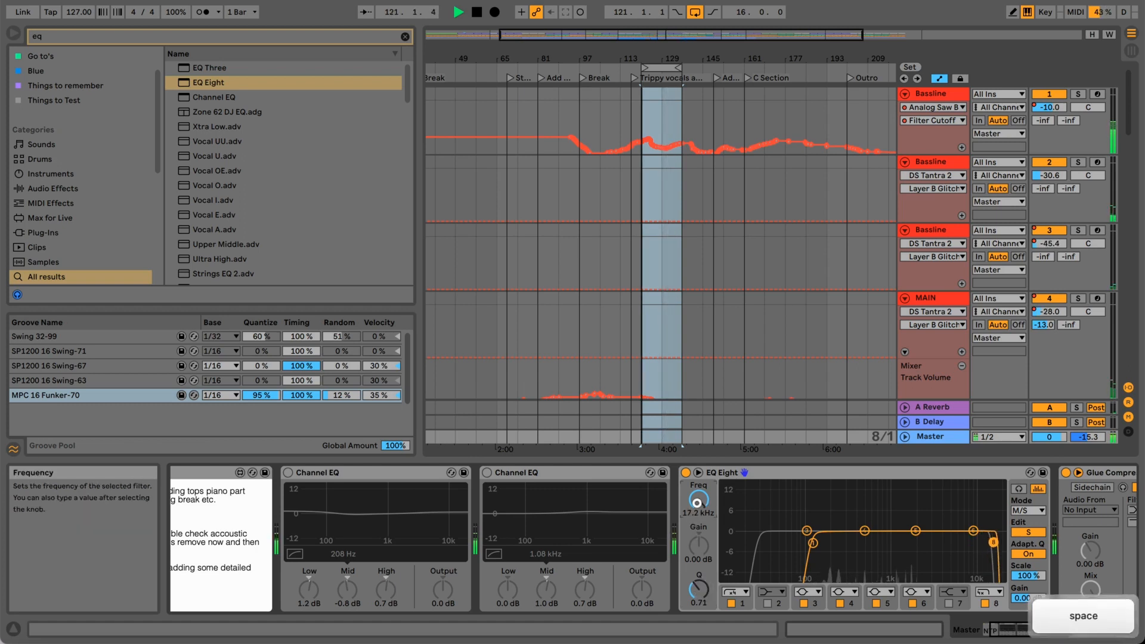
pyautogui.moveTo(697, 502); pyautogui.dragTo(697, 504)
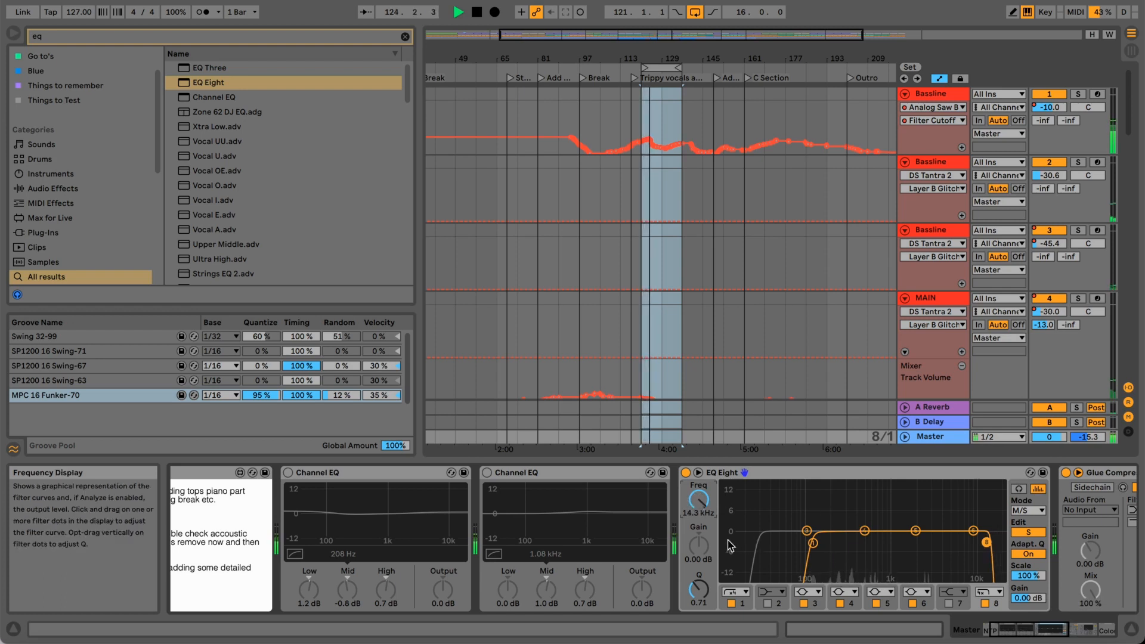
# Set Side filter 1's low-cut frequency to 122 Hz, then compare the loop with EQ Eight active and bypassed, ending bypassed with playback stopped.
pyautogui.click(746, 604)
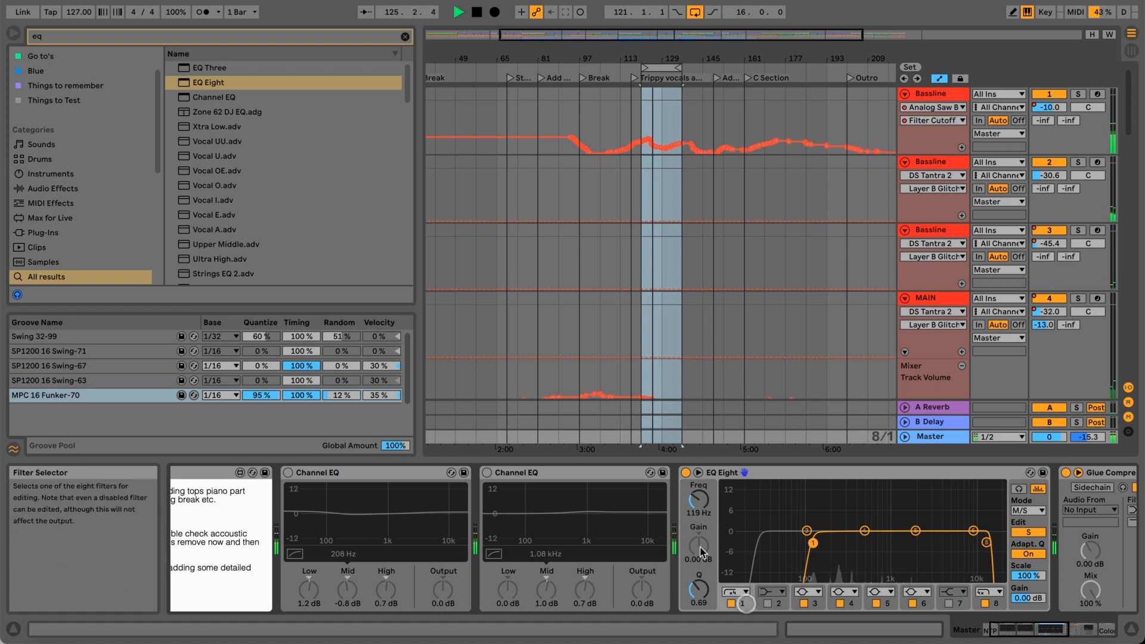
pyautogui.moveTo(699, 501)
pyautogui.mouseDown()
pyautogui.moveTo(698, 543)
pyautogui.moveTo(699, 497)
pyautogui.mouseUp()
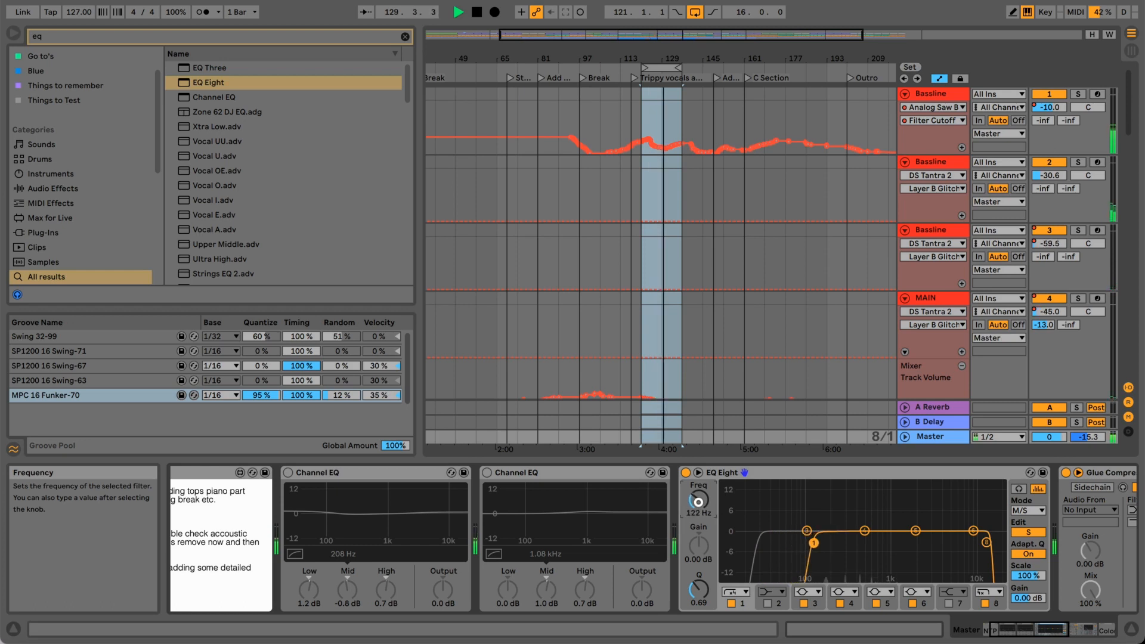
pyautogui.click(685, 473)
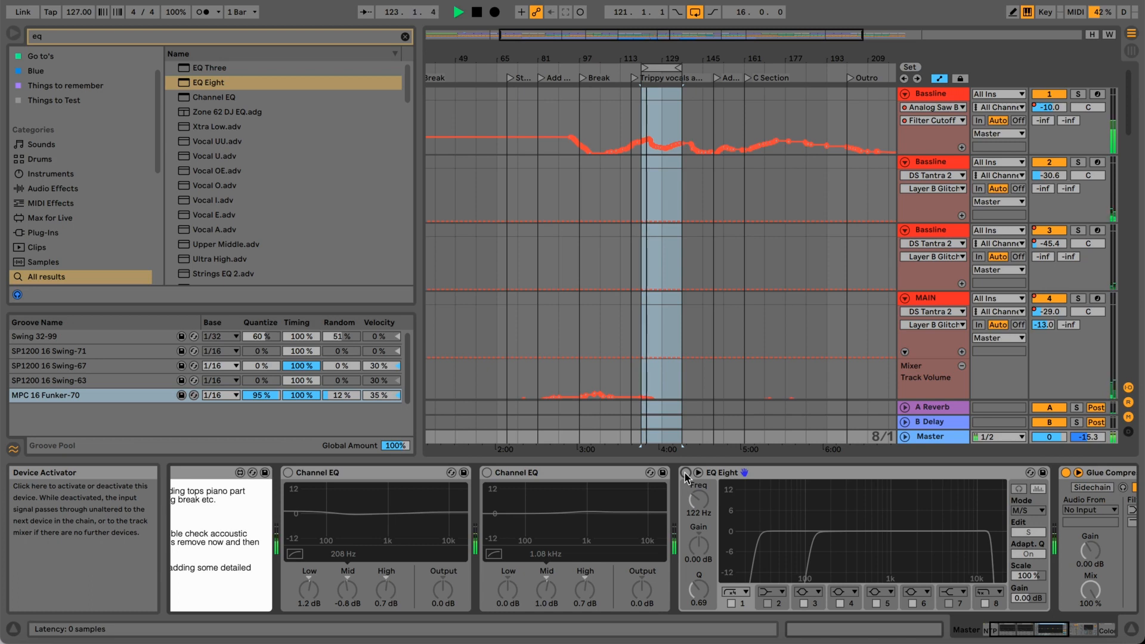
pyautogui.click(686, 473)
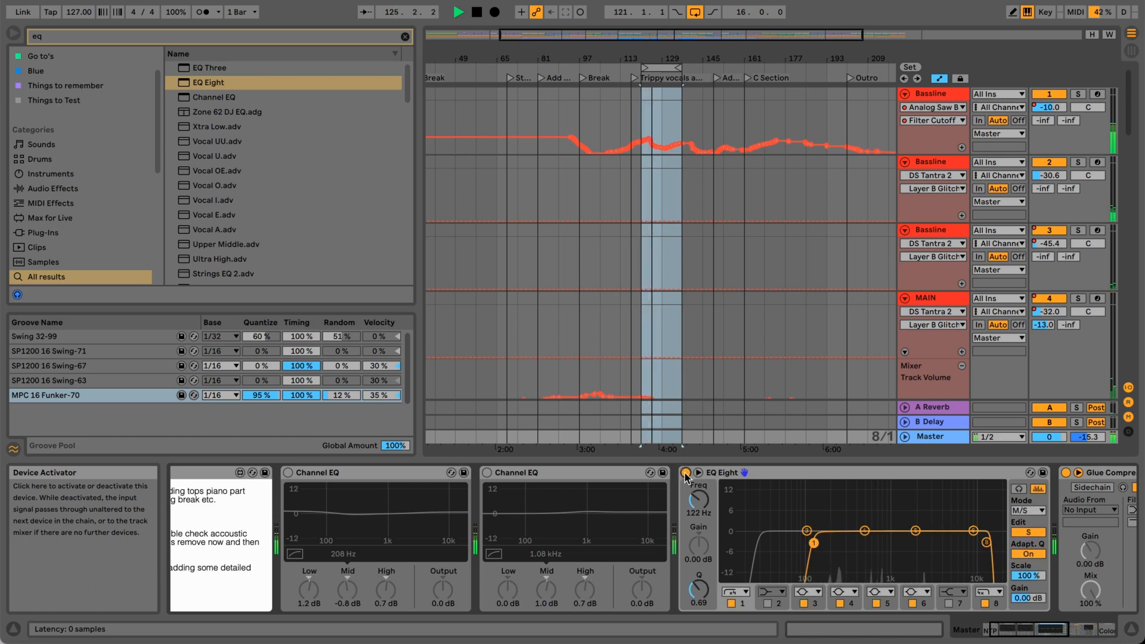
pyautogui.click(686, 473)
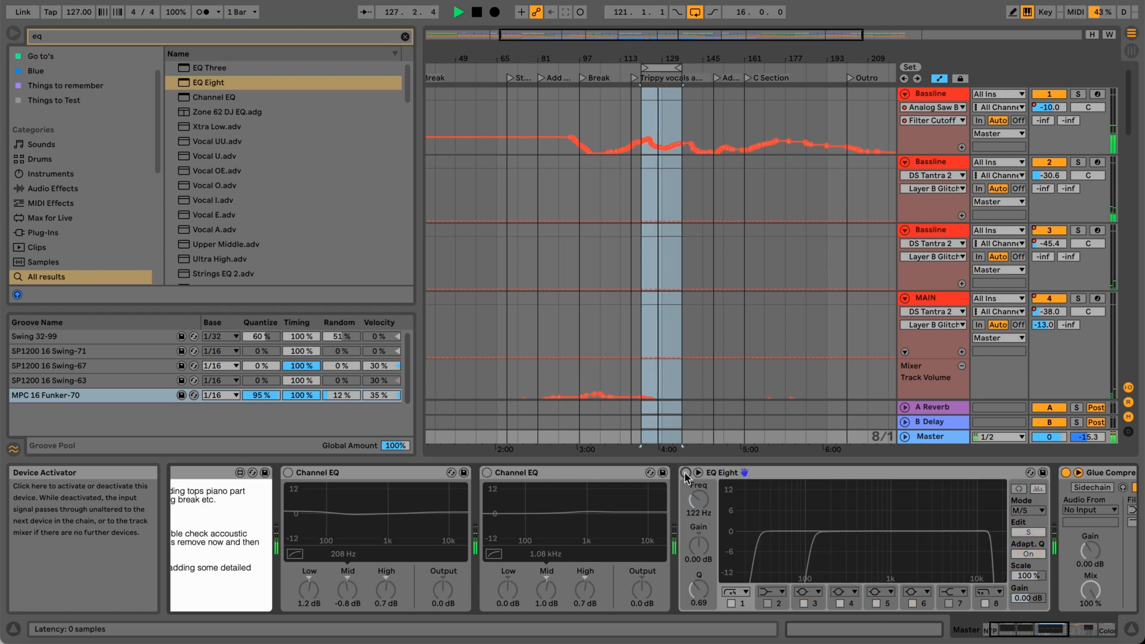
pyautogui.click(685, 473)
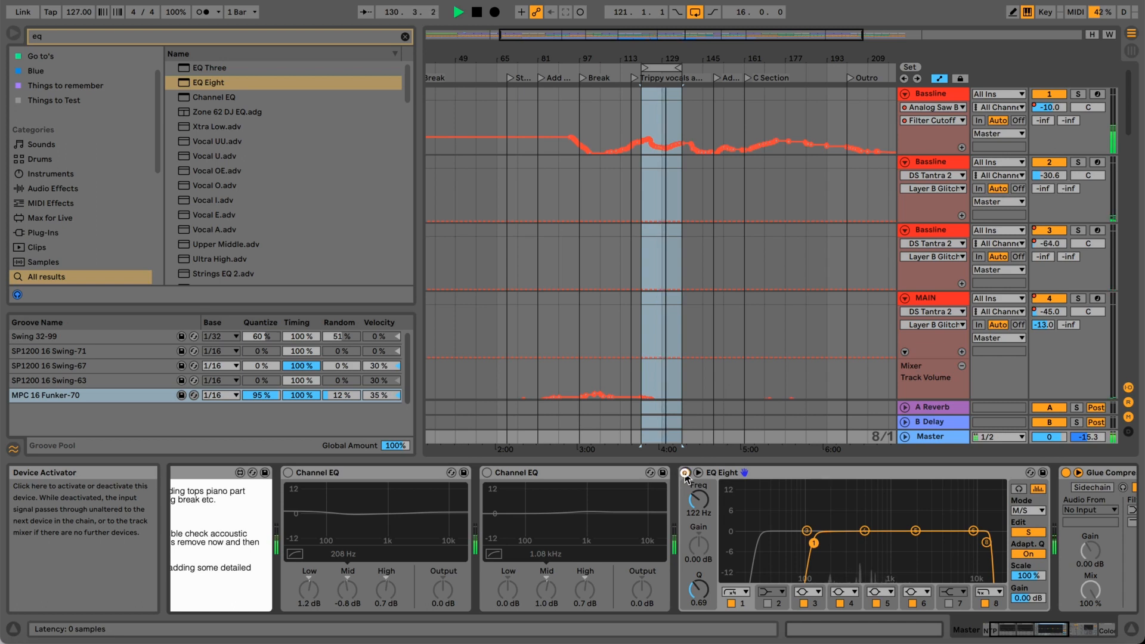
pyautogui.click(685, 473)
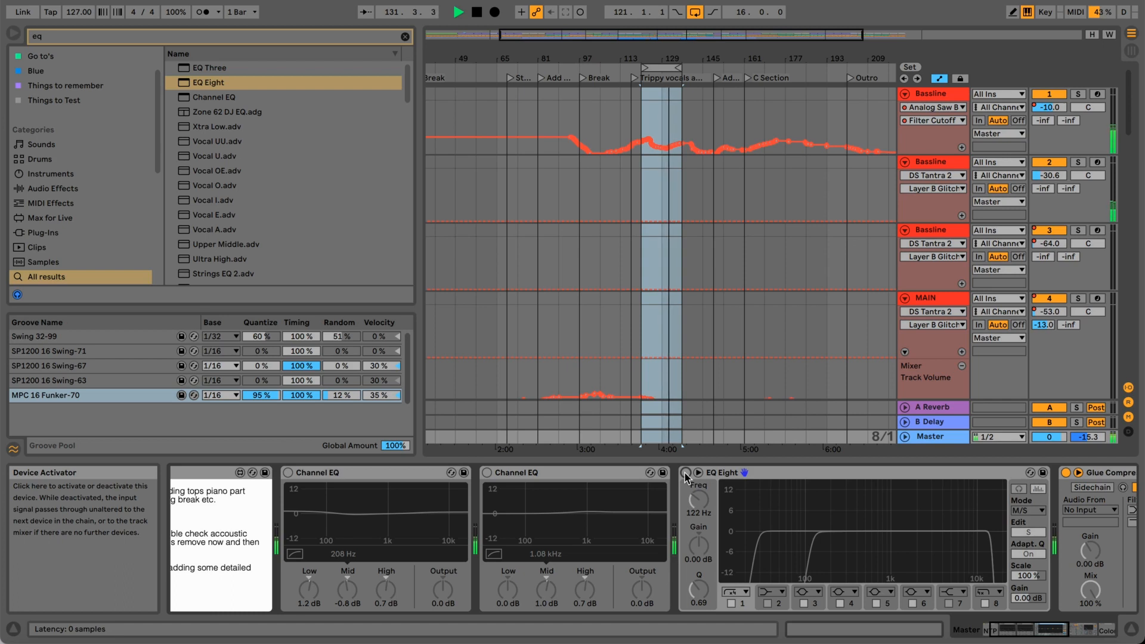
pyautogui.click(685, 473)
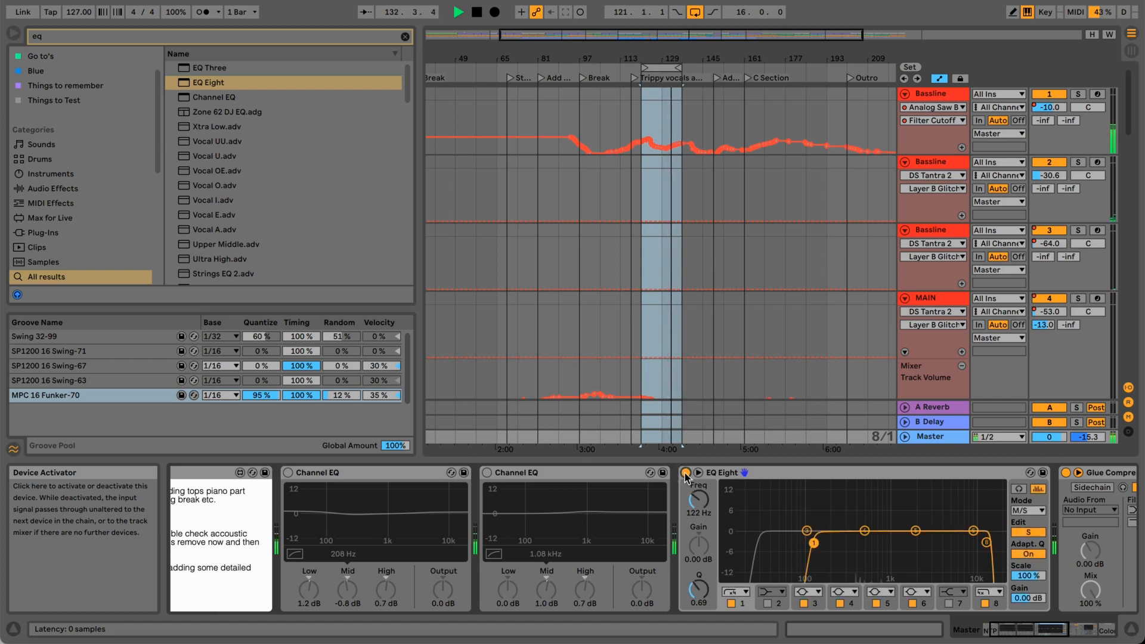
pyautogui.click(686, 474)
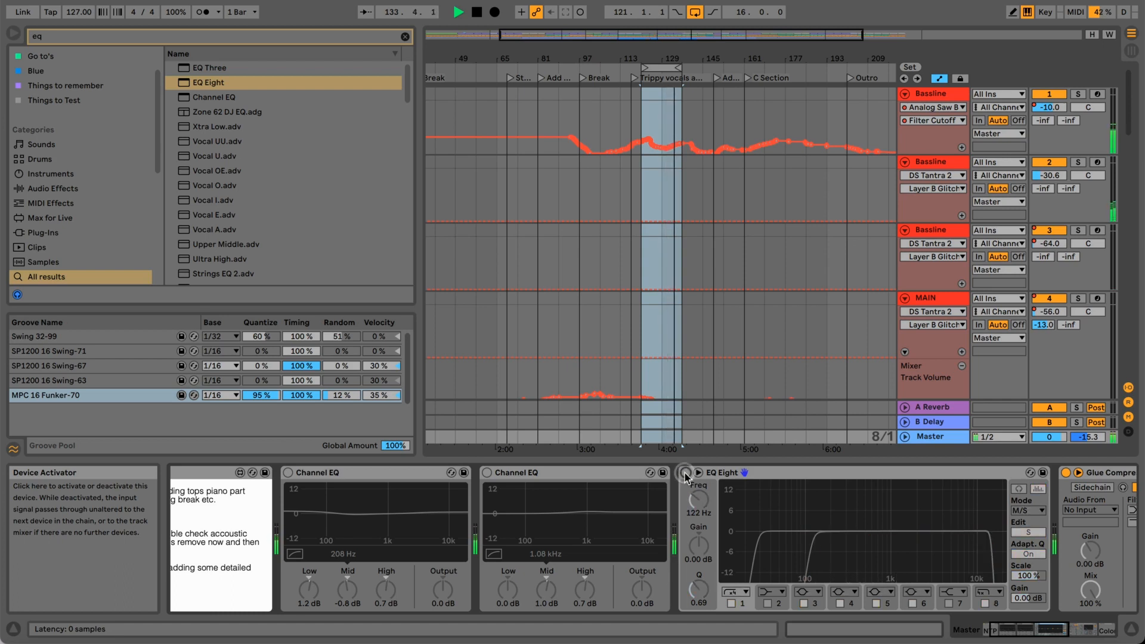
pyautogui.press('space')
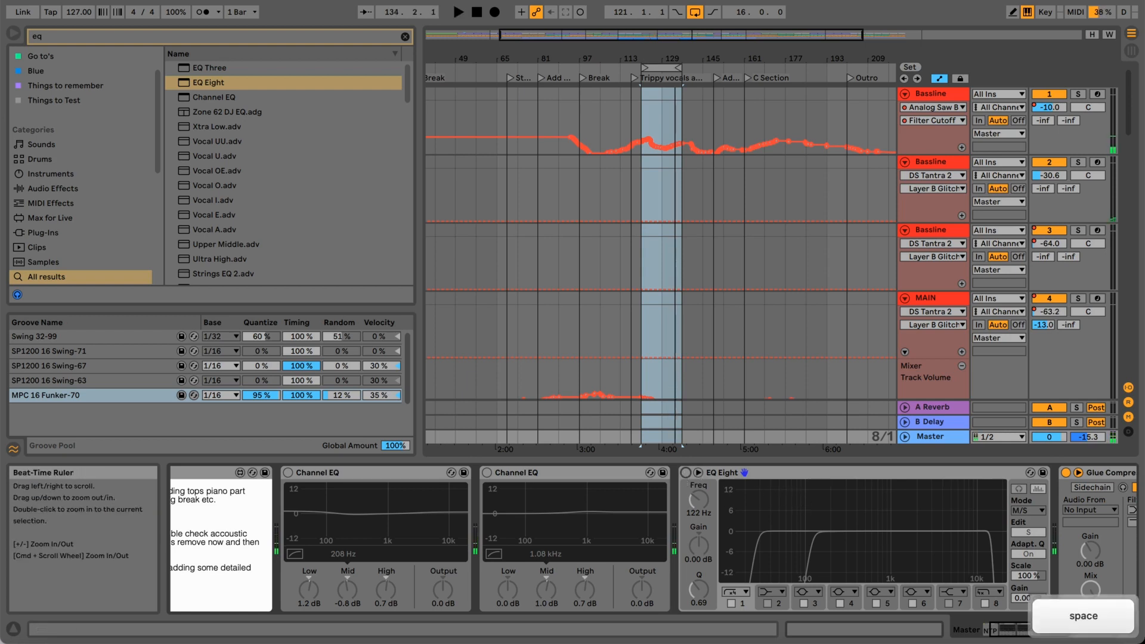
# Move the 16-bar loop to bar 81 and compare that section with EQ Eight bypassed and active, leaving the device on.
pyautogui.moveTo(662, 69); pyautogui.dragTo(559, 69)
pyautogui.press('space')
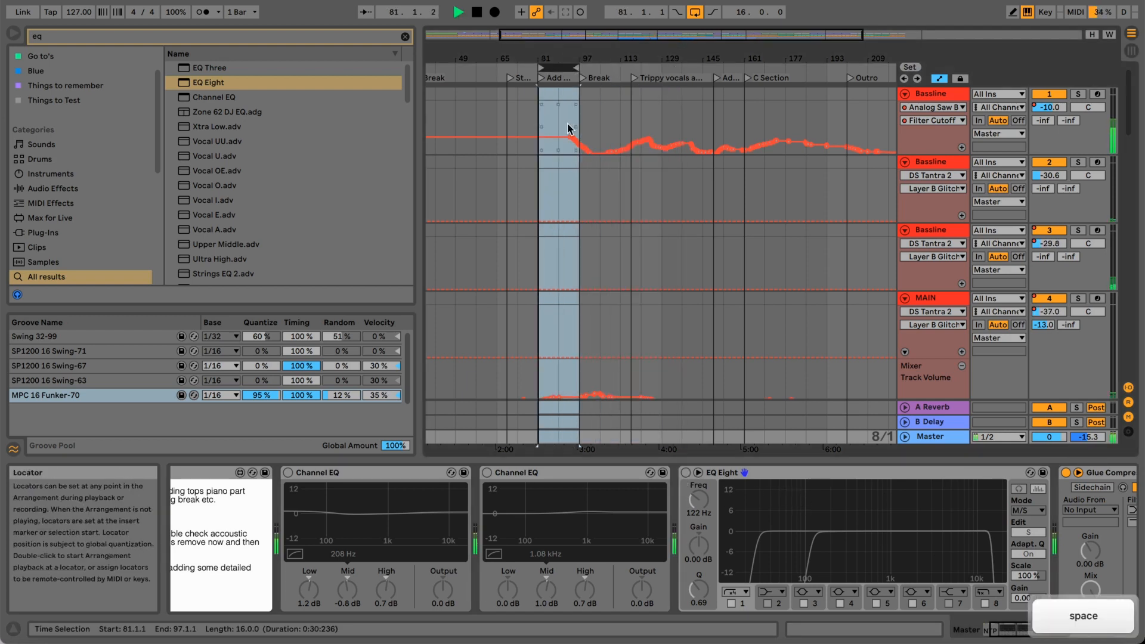
pyautogui.click(687, 476)
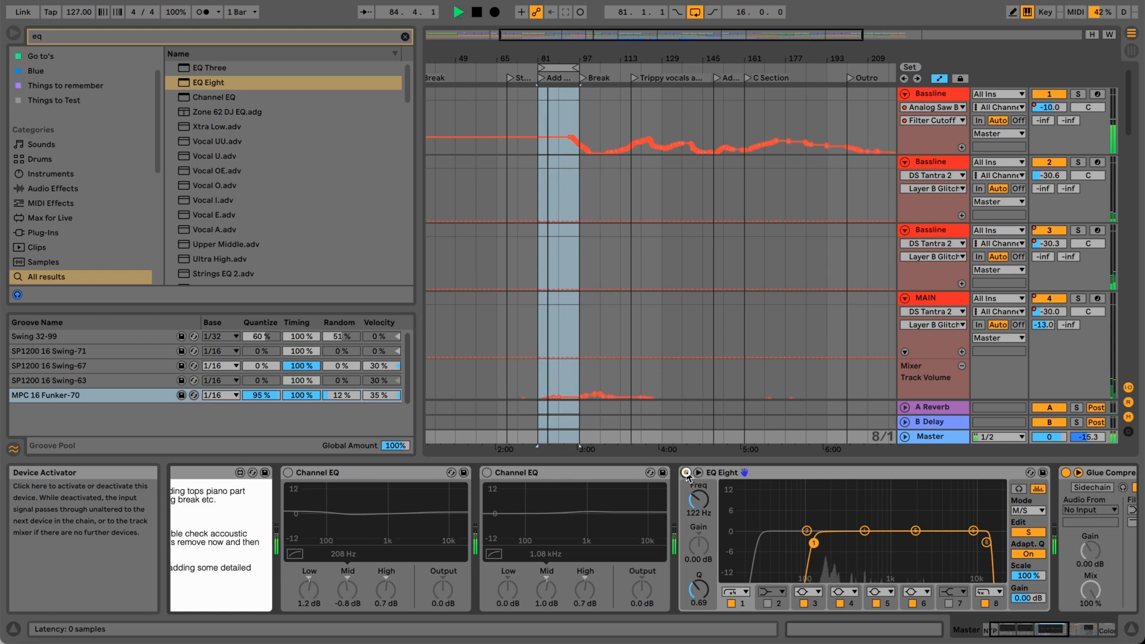
pyautogui.click(686, 476)
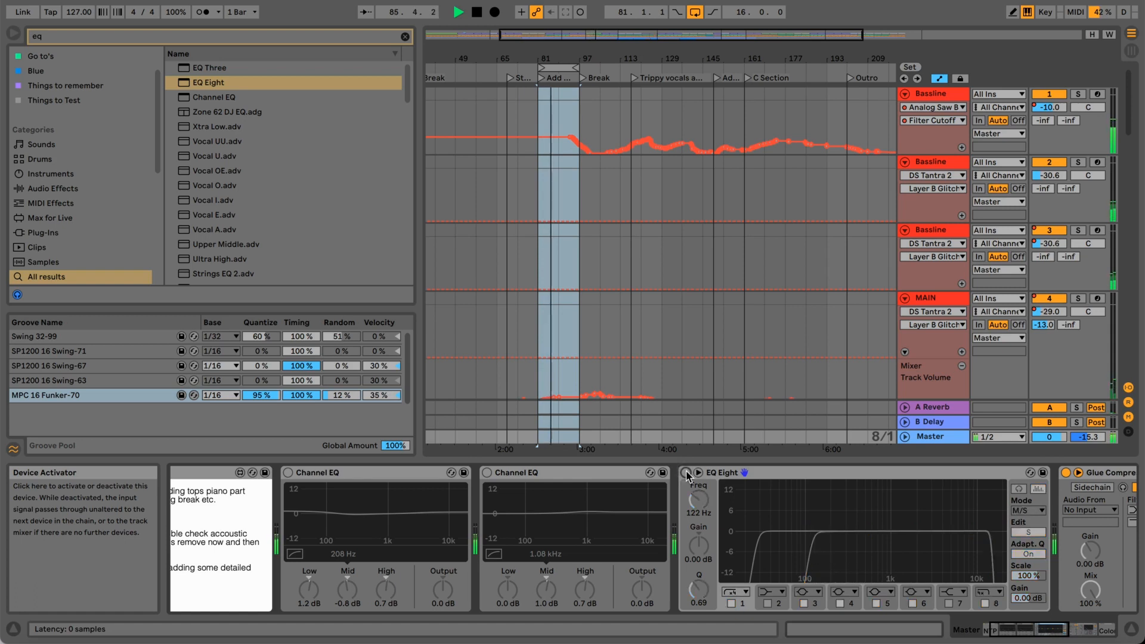
pyautogui.click(686, 473)
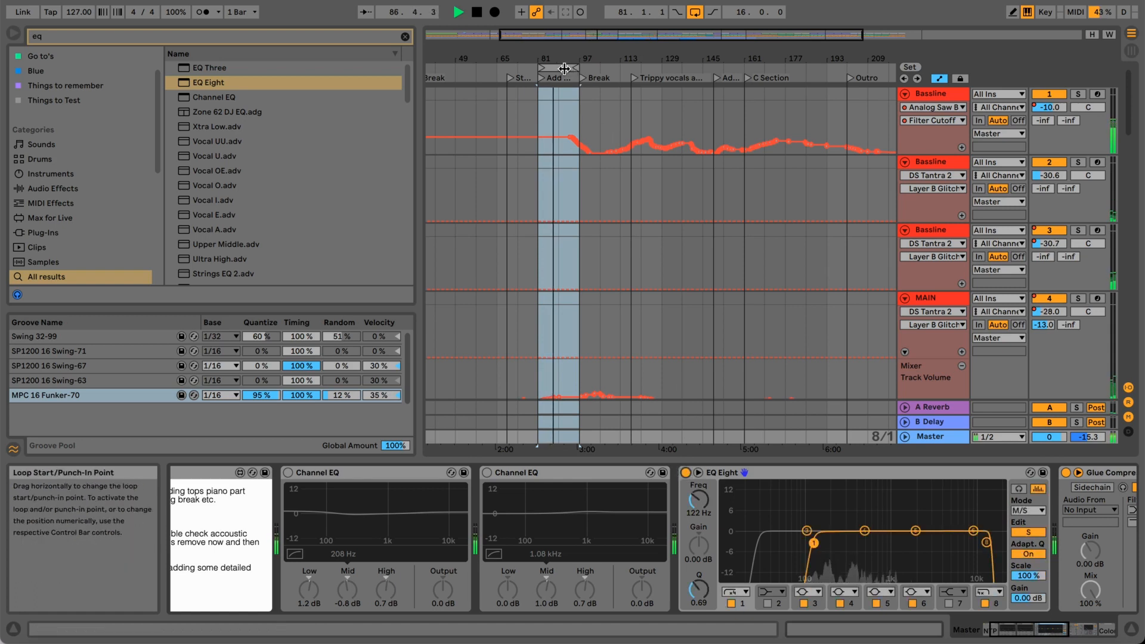
# Briefly solo the first Bassline track while the loop plays, unsolo it, and display its Track Volume automation.
pyautogui.click(1078, 95)
pyautogui.click(1078, 94)
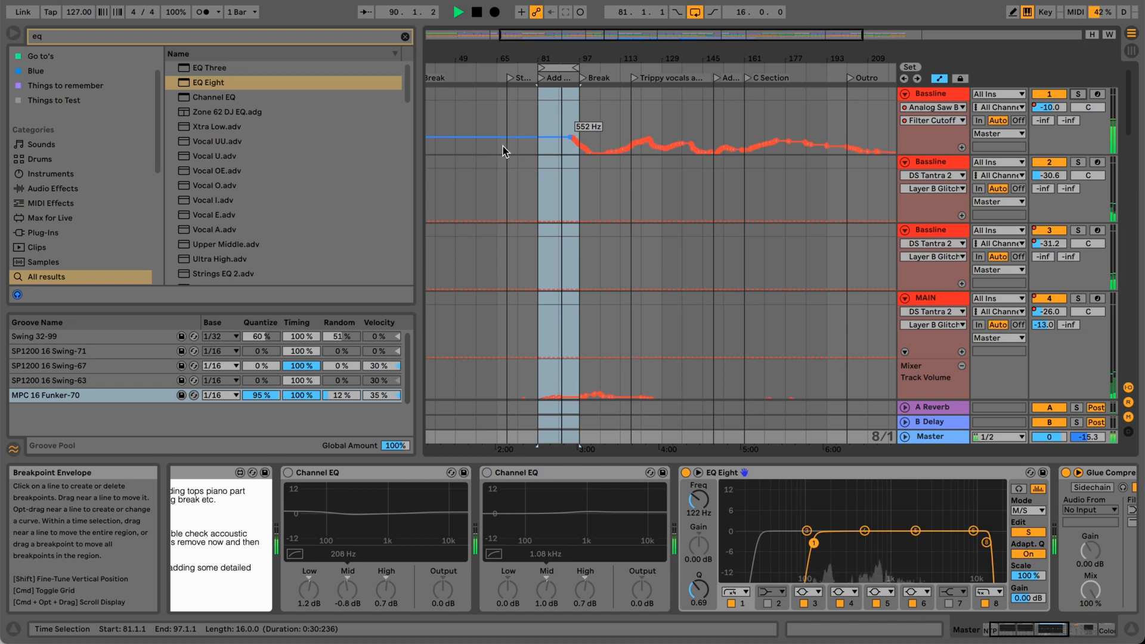
pyautogui.click(1050, 108)
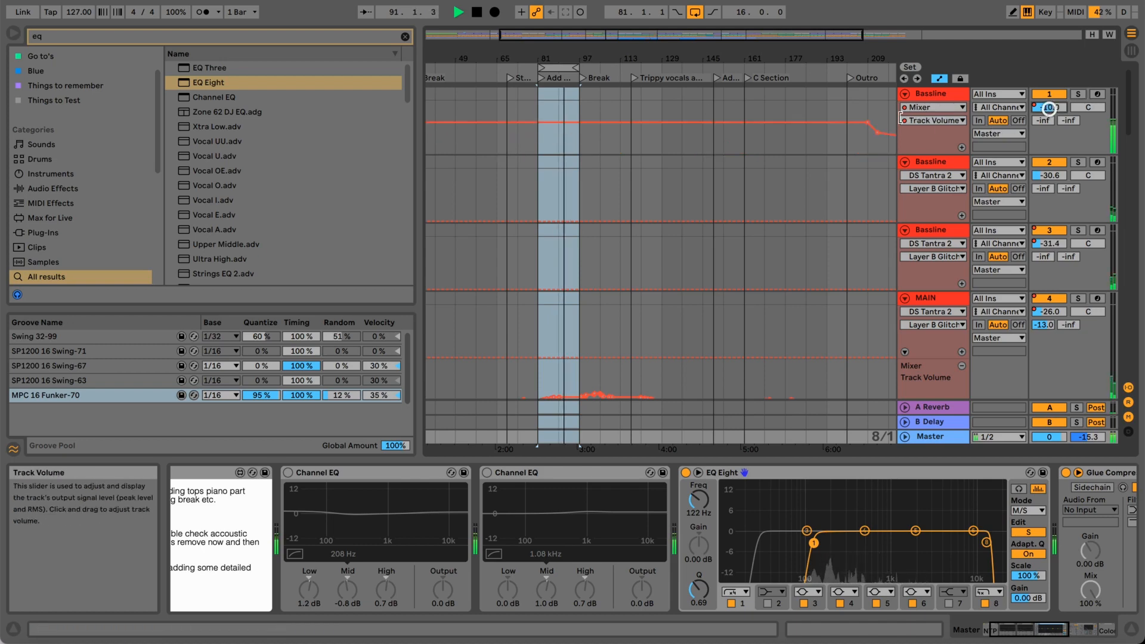
# Lower the first Bassline track's volume automation to -13.0 dB and return to the Master channel's devices.
pyautogui.moveTo(590, 130); pyautogui.dragTo(590, 131)
pyautogui.click(565, 68)
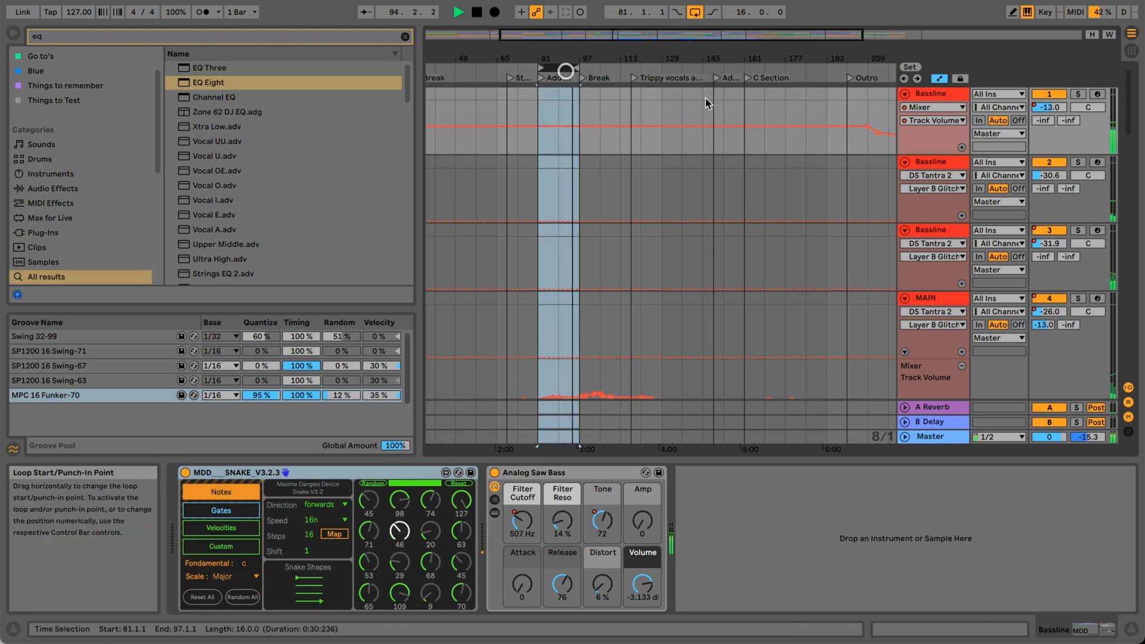
pyautogui.click(951, 439)
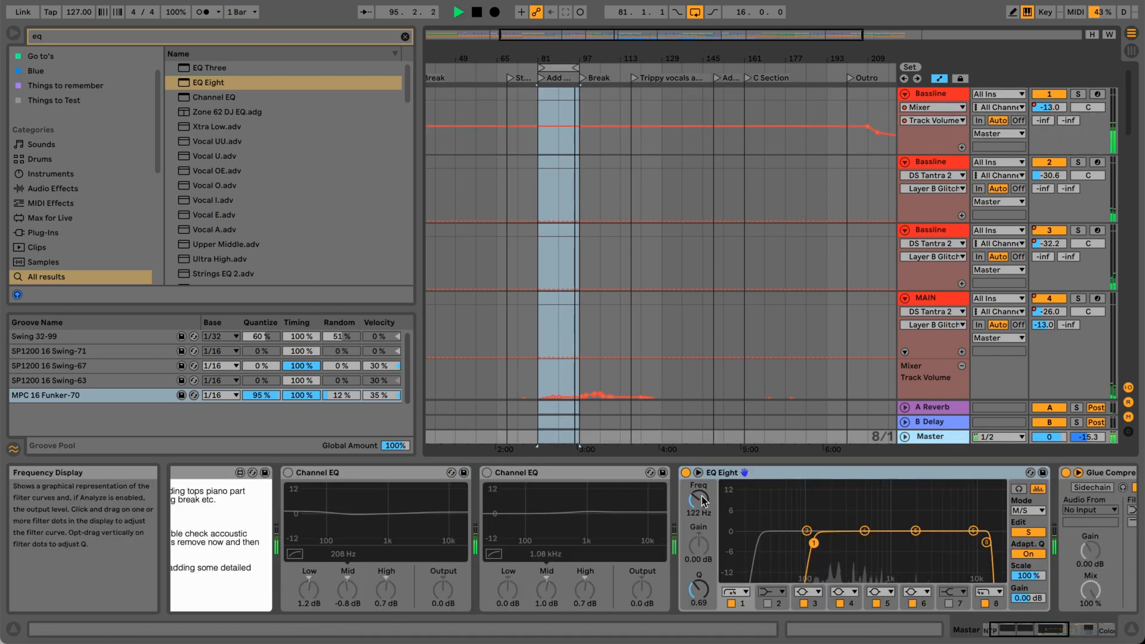
# Compare the bar 81 loop with the Master's EQ Eight bypassed and active, leaving the device on.
pyautogui.click(686, 473)
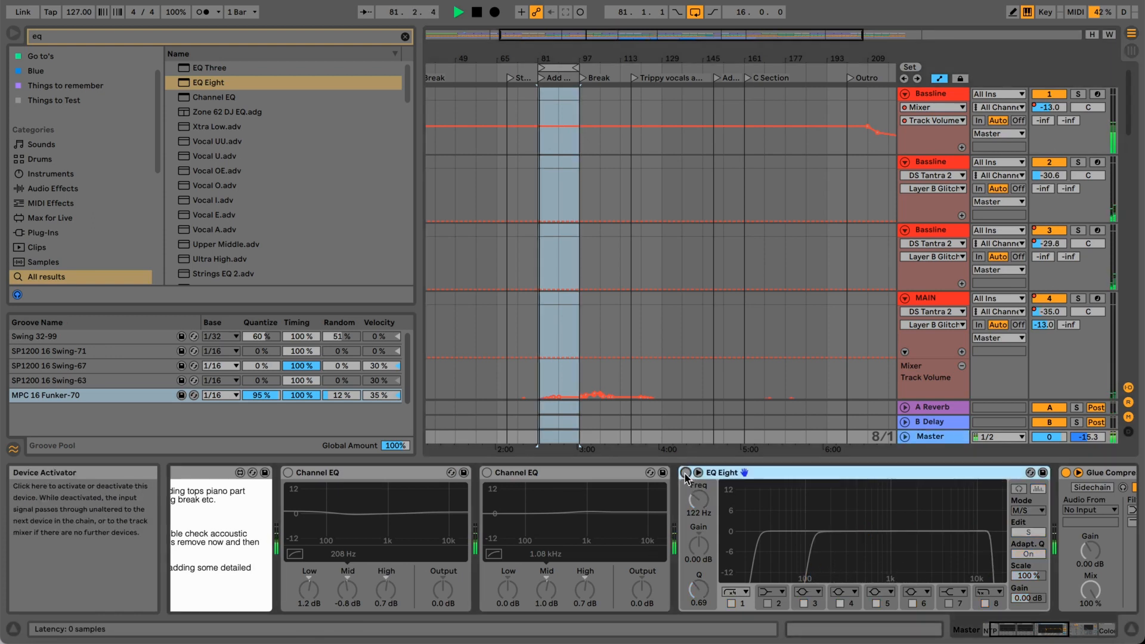
pyautogui.click(686, 473)
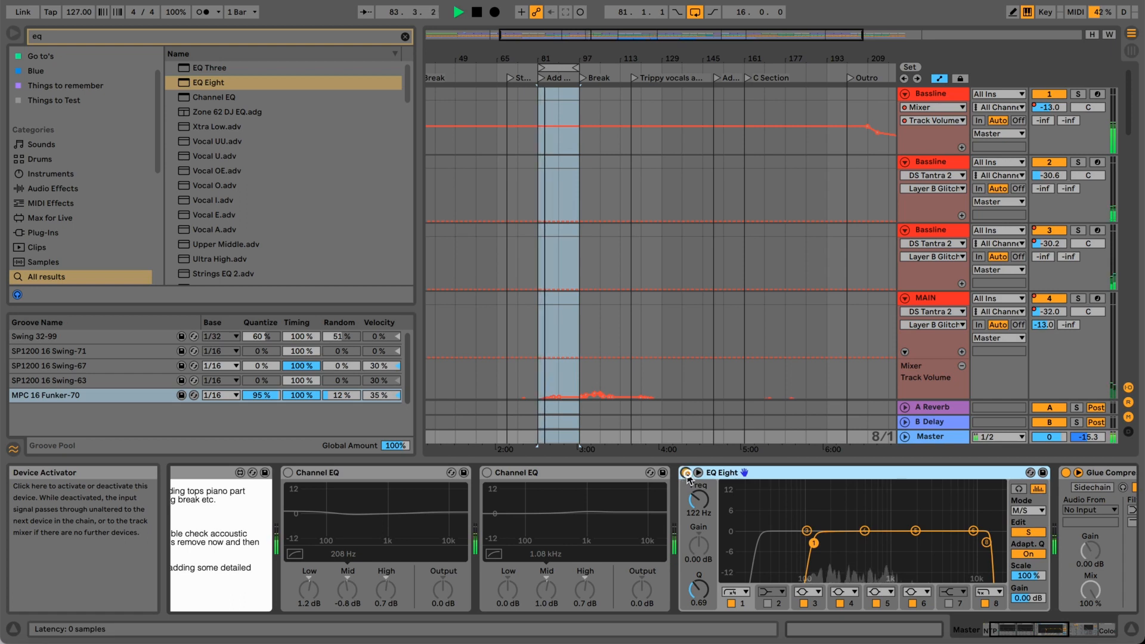
pyautogui.click(686, 473)
pyautogui.click(686, 473)
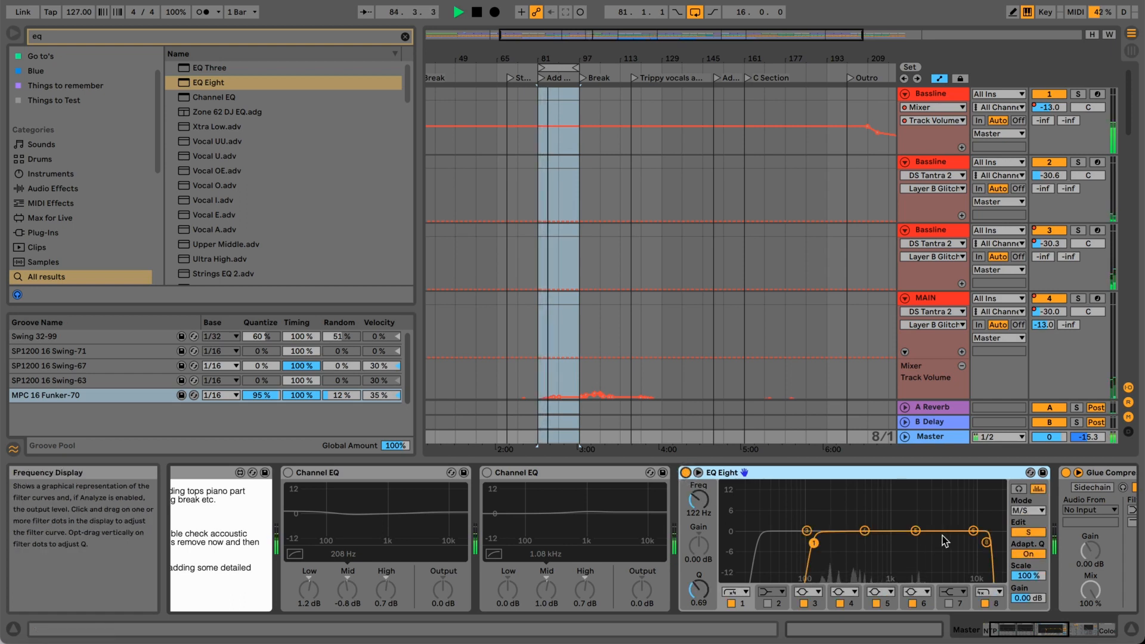
# Stop playback and review the Mid high cut and low cut and the Side curve in EQ Eight, ending in Mid editing.
pyautogui.click(1028, 532)
pyautogui.press('space')
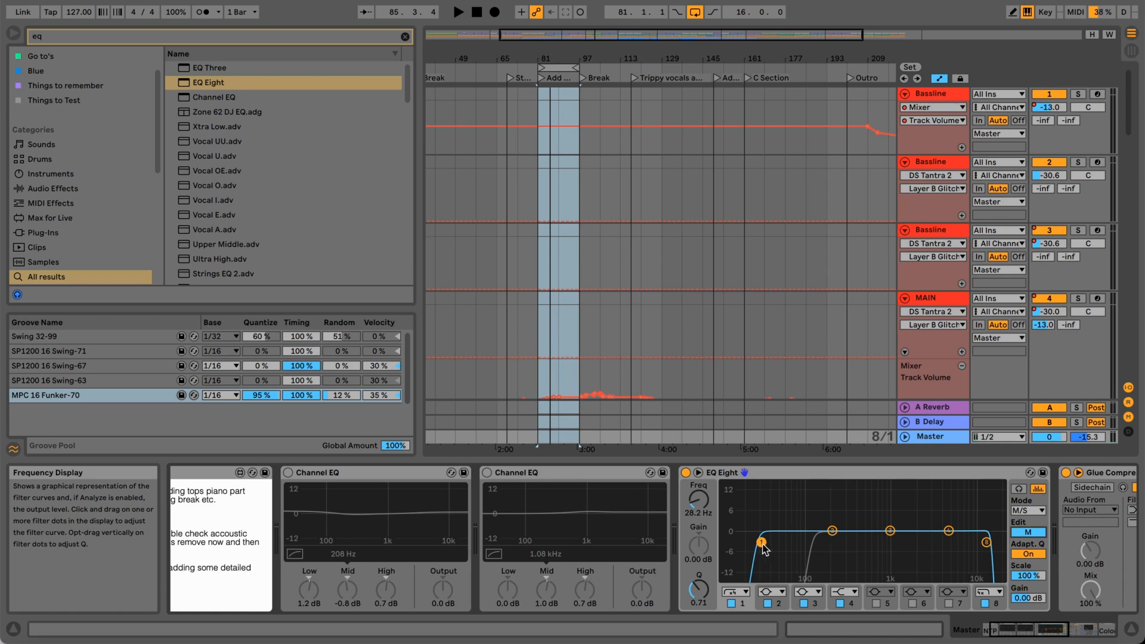
pyautogui.click(987, 542)
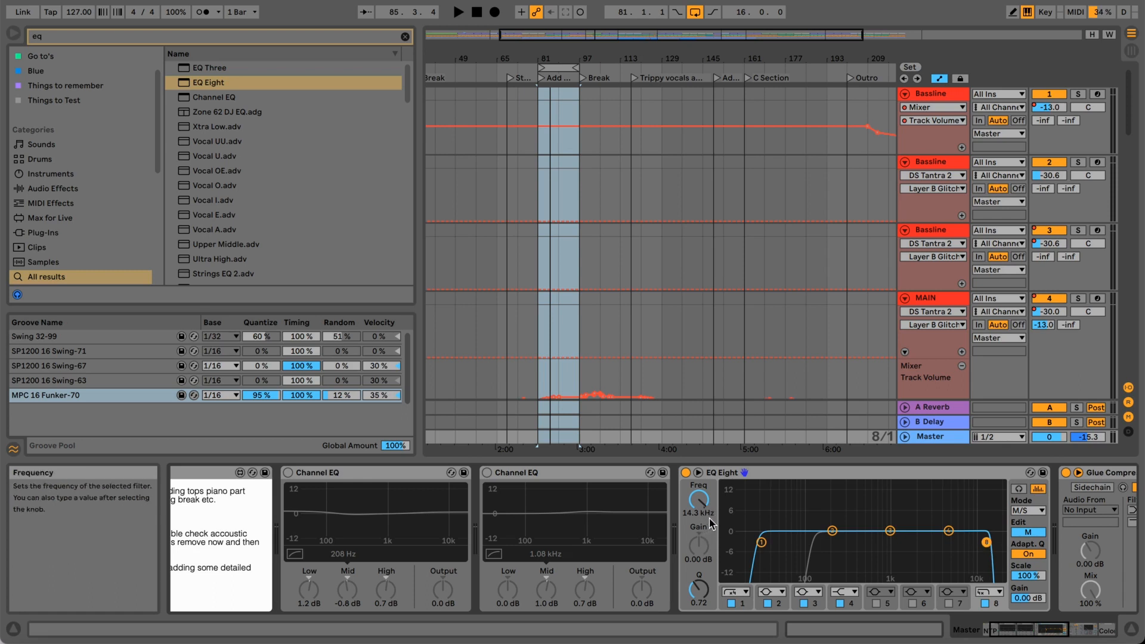
pyautogui.click(761, 543)
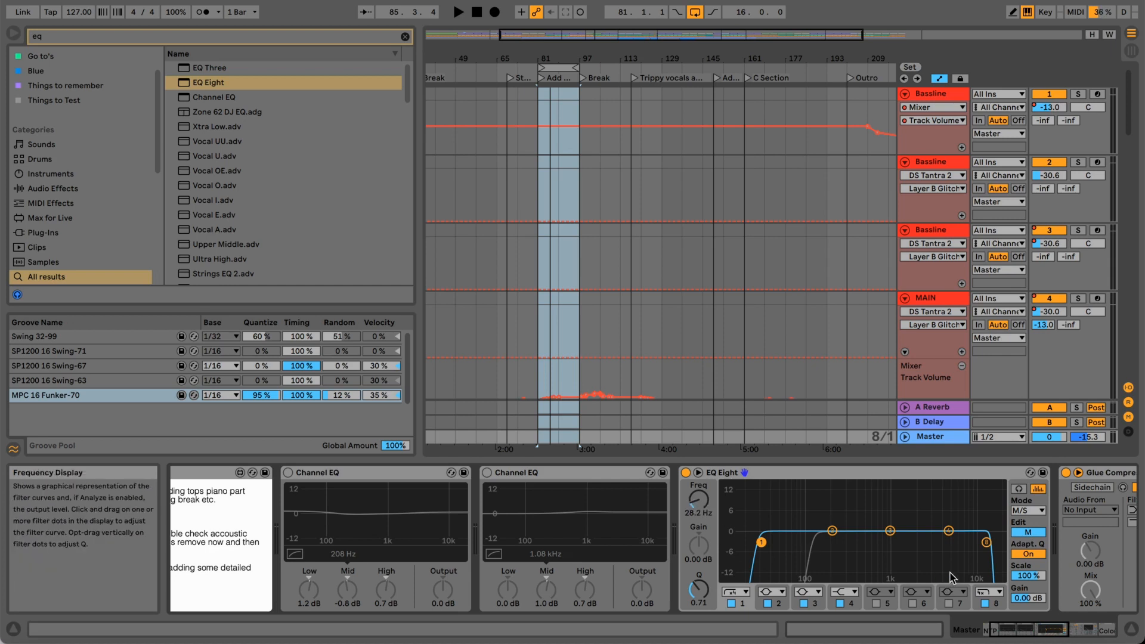
pyautogui.click(1028, 532)
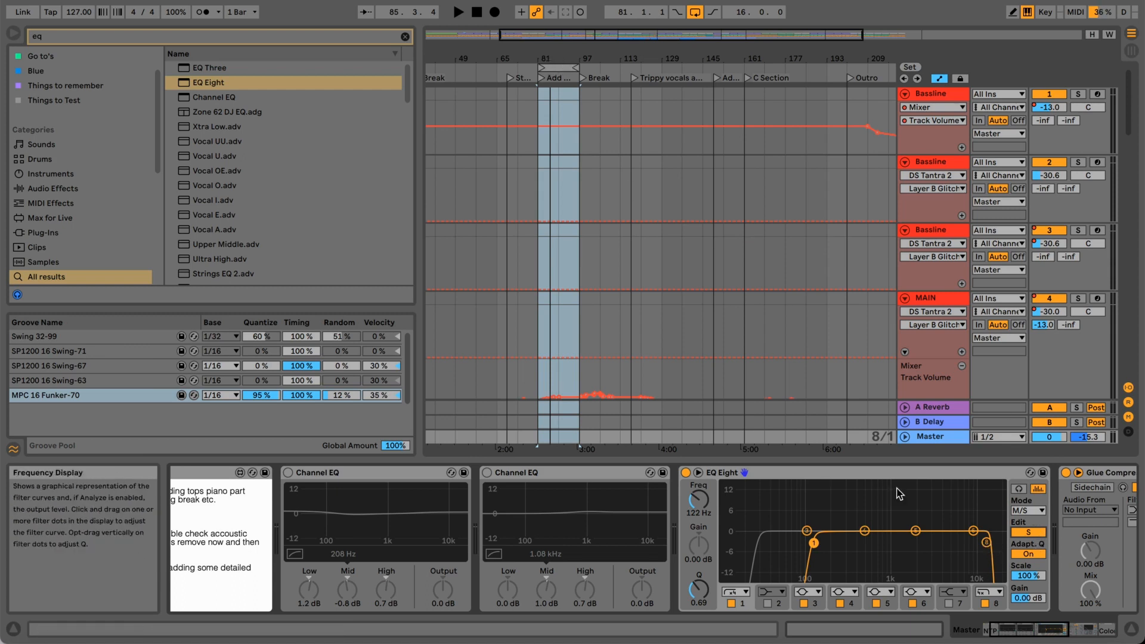
pyautogui.click(1033, 533)
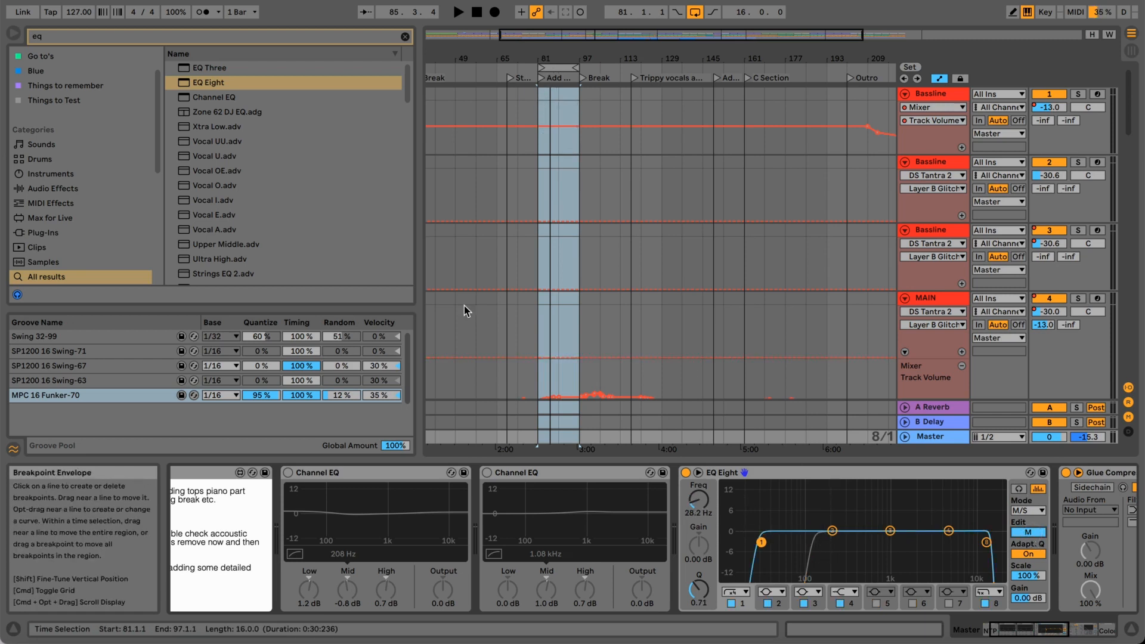
# With the loop playing, shape Mid filter 2 into a -1.86 dB dip at 147 Hz with Q 0.84, checking it on and off before stopping.
pyautogui.press('space')
pyautogui.moveTo(833, 530)
pyautogui.mouseDown()
pyautogui.moveTo(814, 488)
pyautogui.moveTo(826, 492)
pyautogui.moveTo(824, 535)
pyautogui.mouseUp()
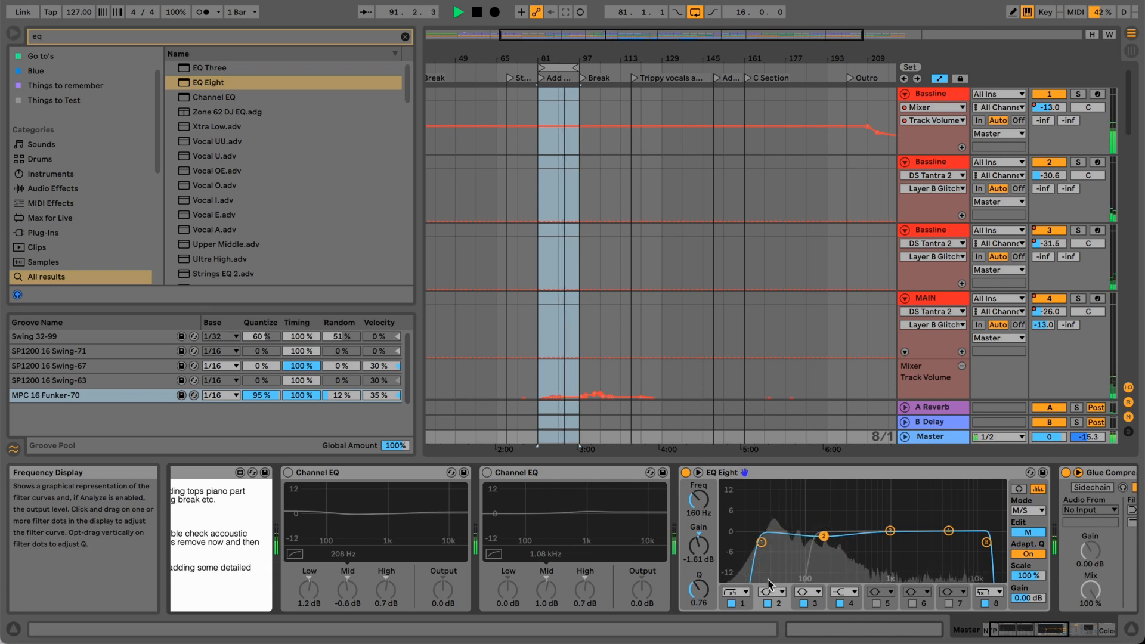
pyautogui.click(767, 603)
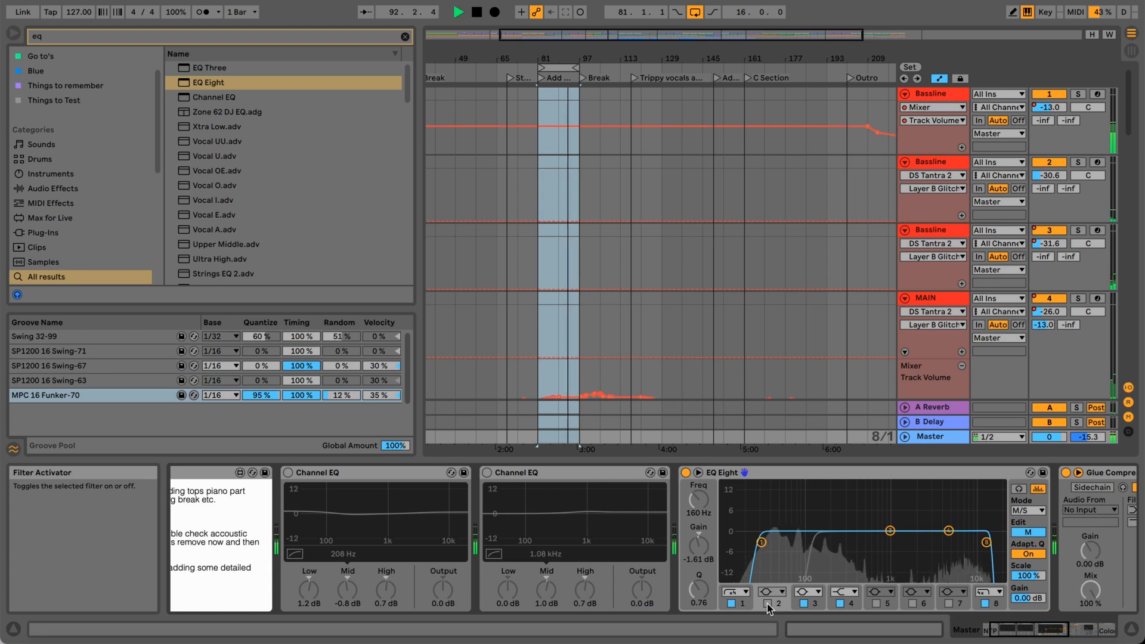
pyautogui.click(767, 603)
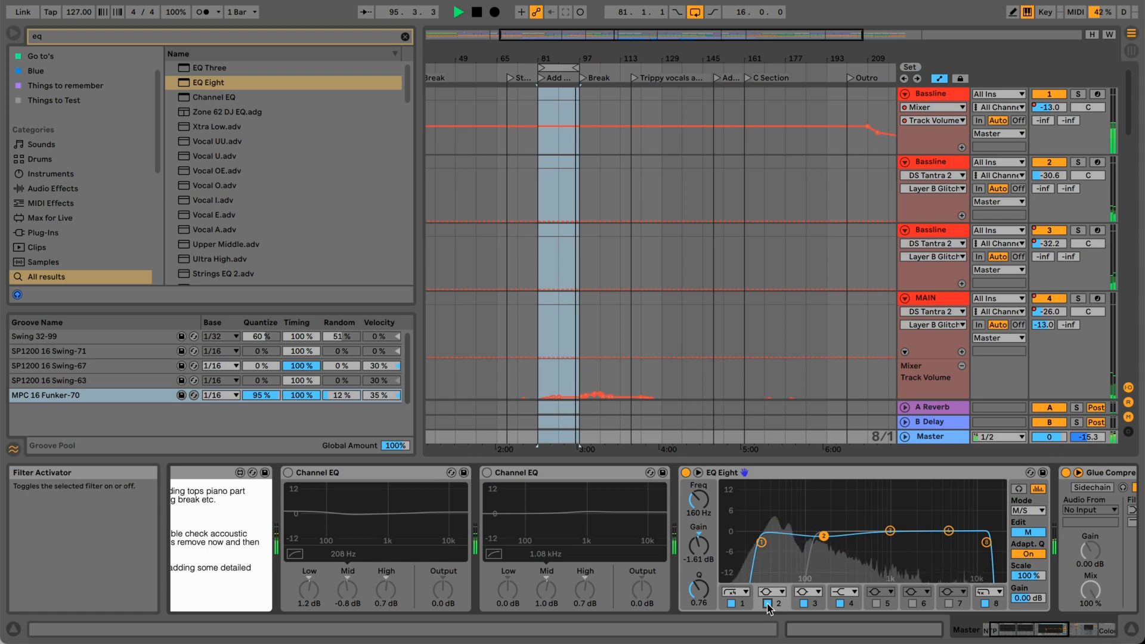
pyautogui.moveTo(824, 539); pyautogui.dragTo(821, 537)
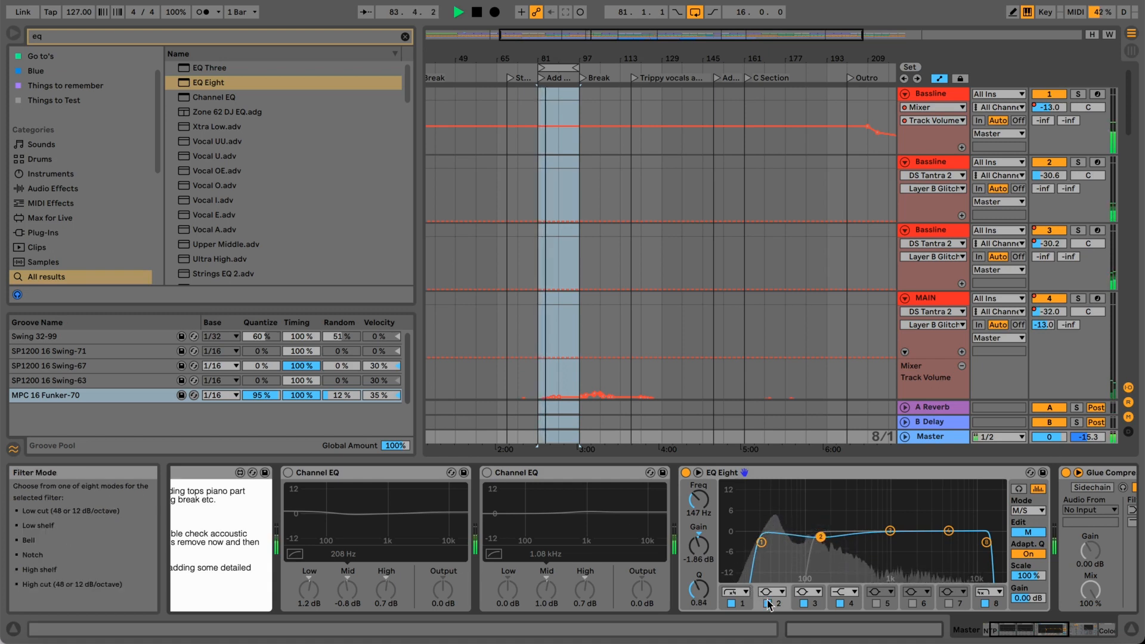
pyautogui.click(767, 604)
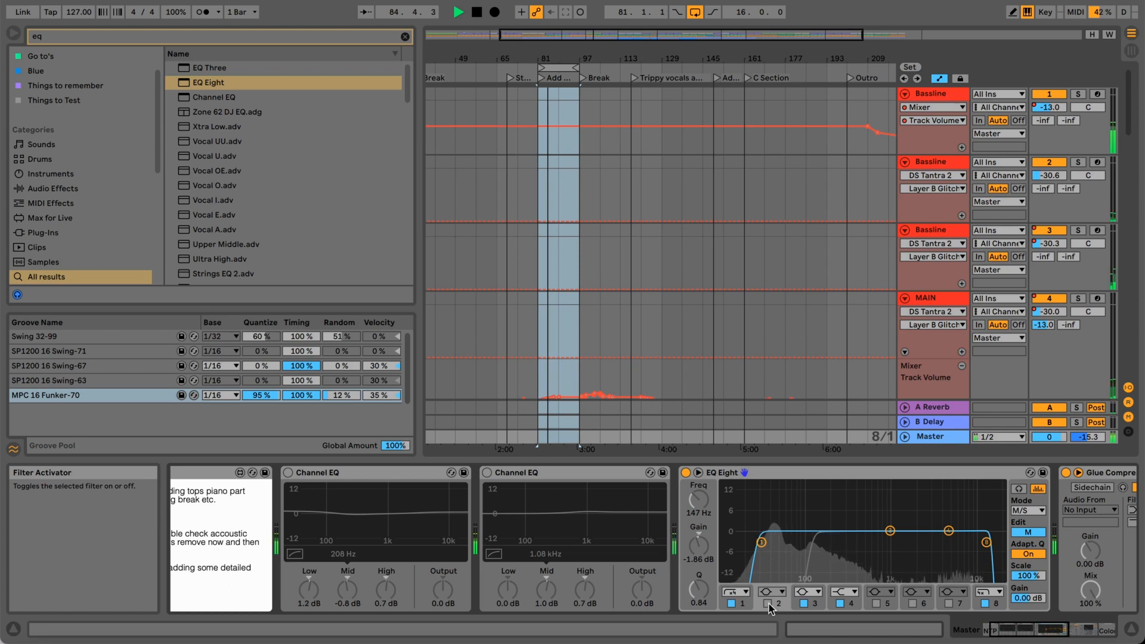
pyautogui.click(768, 604)
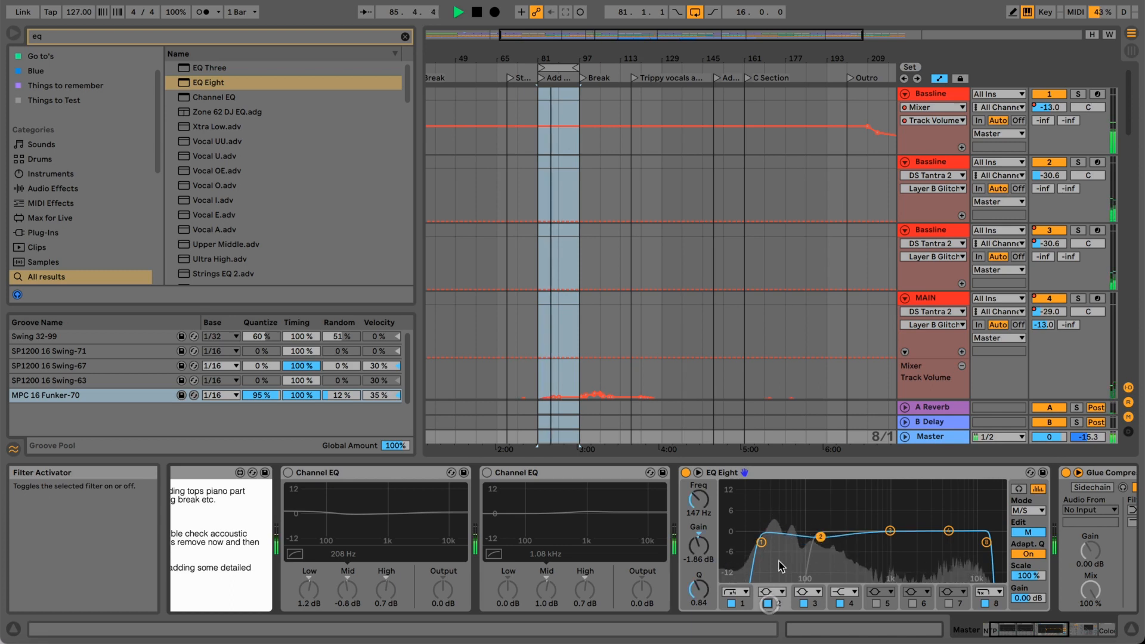
pyautogui.press('space')
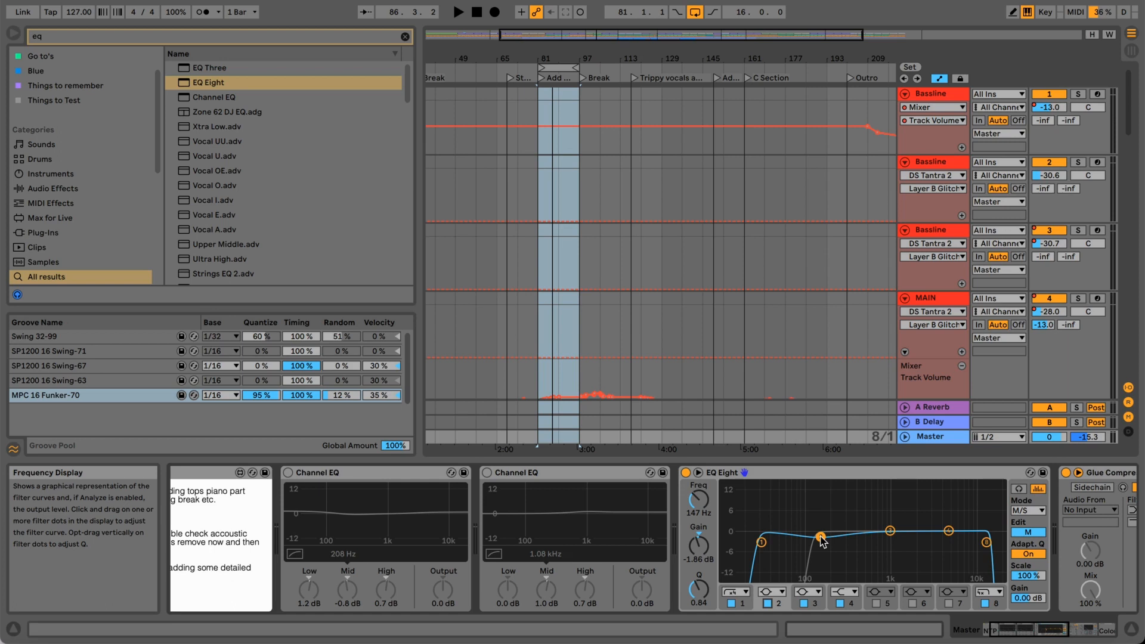
# Tune Mid filter 2 to 150 Hz, -2.60 dB and Q 1.15, compare it off and on during playback, and stop with it on.
pyautogui.moveTo(822, 540)
pyautogui.mouseDown()
pyautogui.moveTo(821, 490)
pyautogui.moveTo(821, 535)
pyautogui.mouseUp()
pyautogui.press('space')
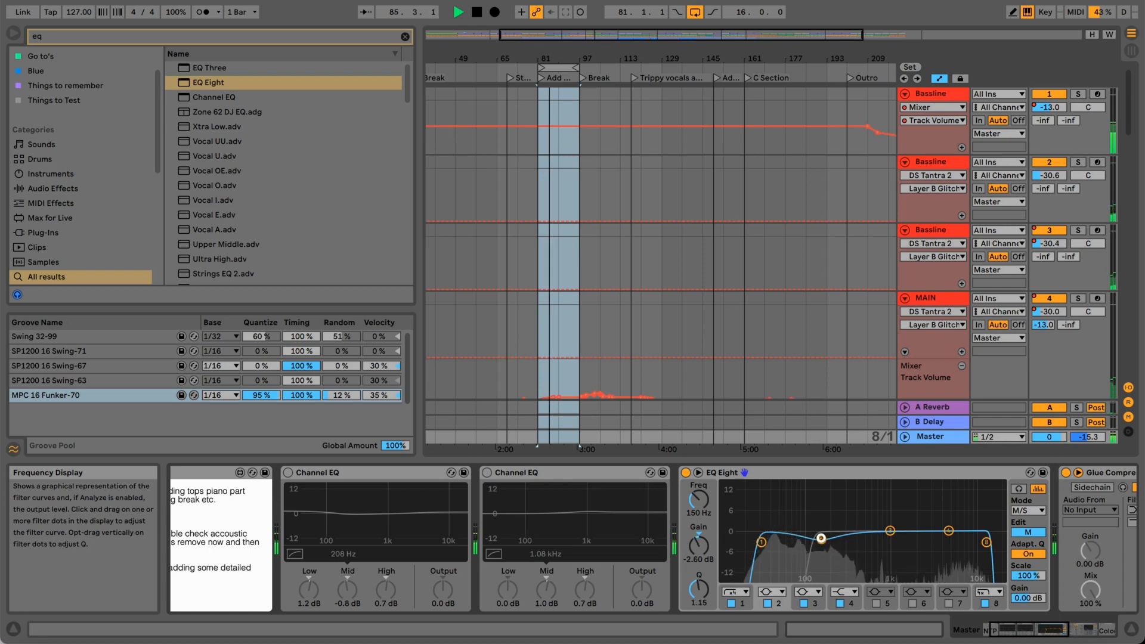
pyautogui.click(768, 604)
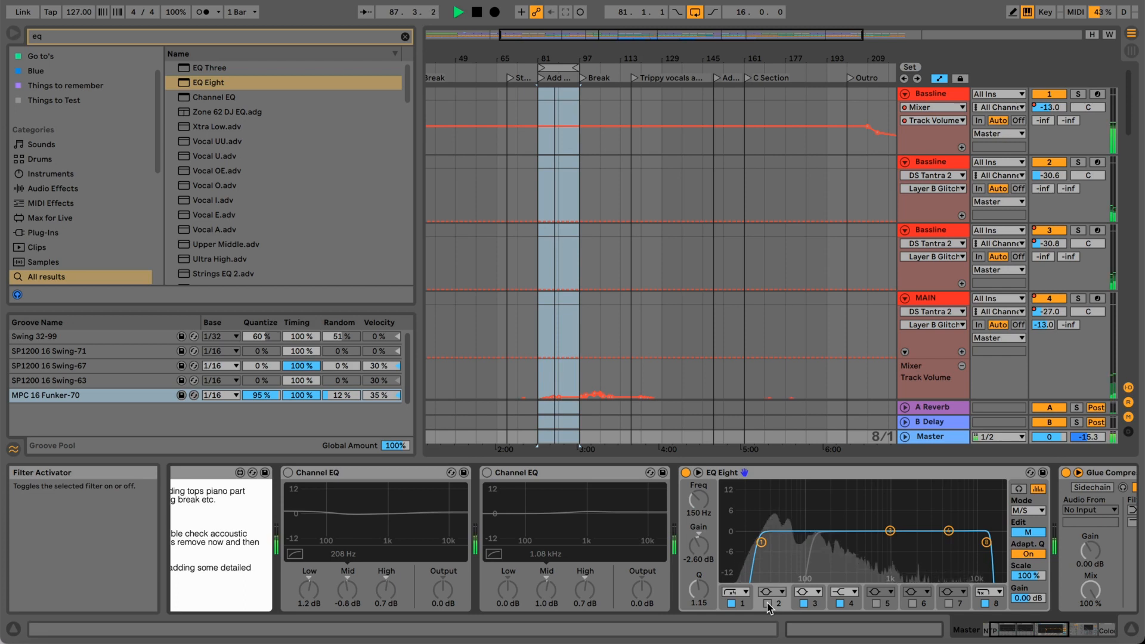
pyautogui.click(768, 604)
pyautogui.press('space')
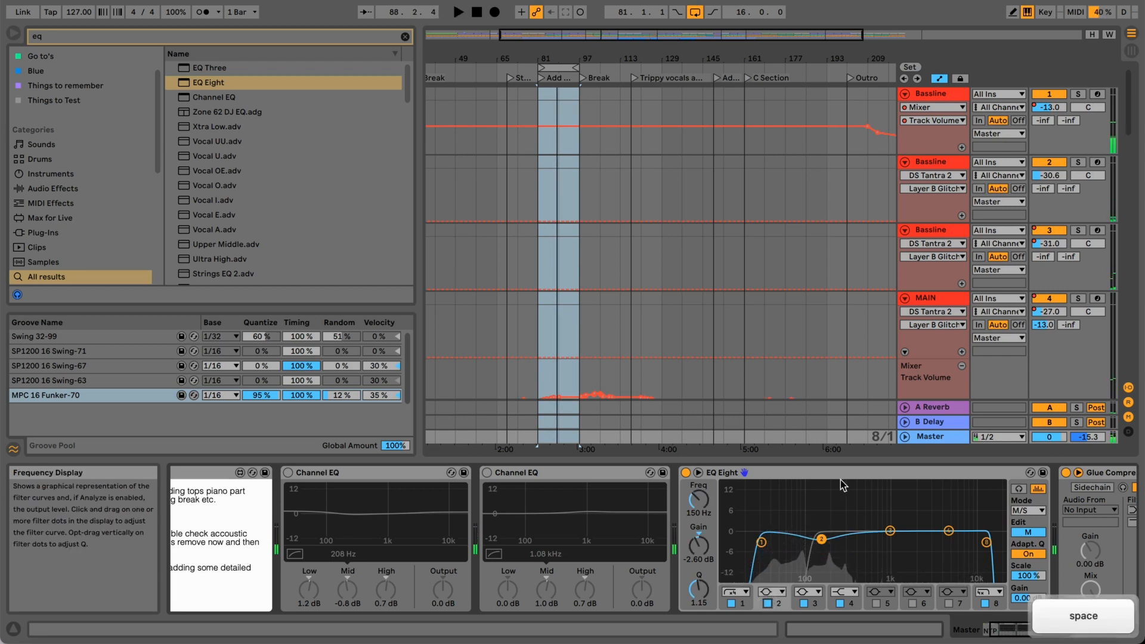
pyautogui.rightClick(846, 471)
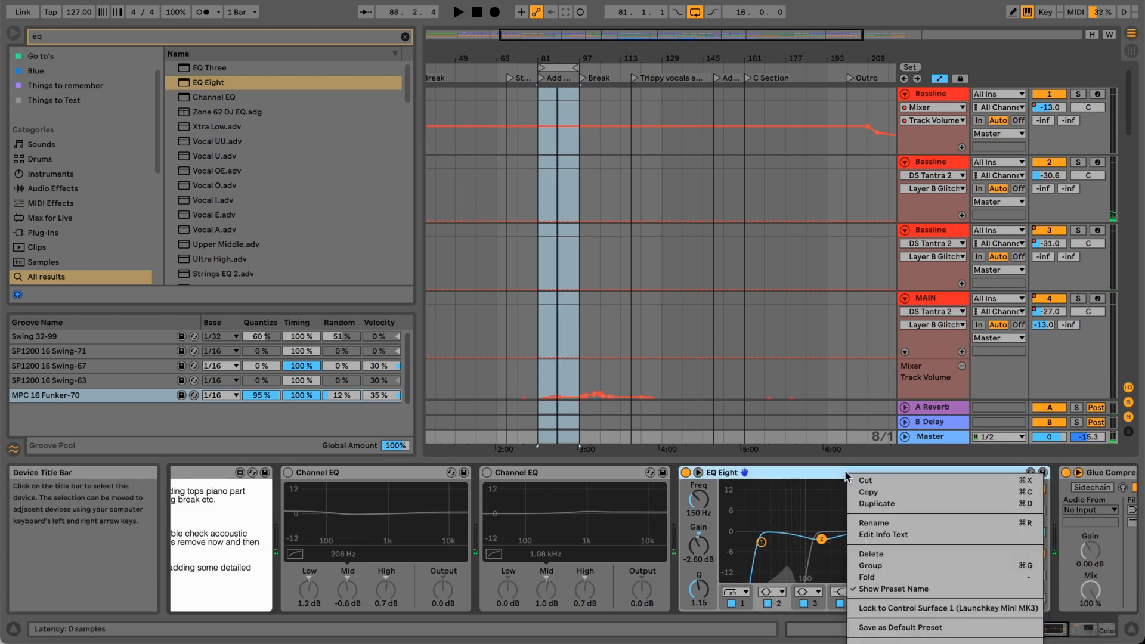
pyautogui.click(842, 472)
pyautogui.rightClick(841, 471)
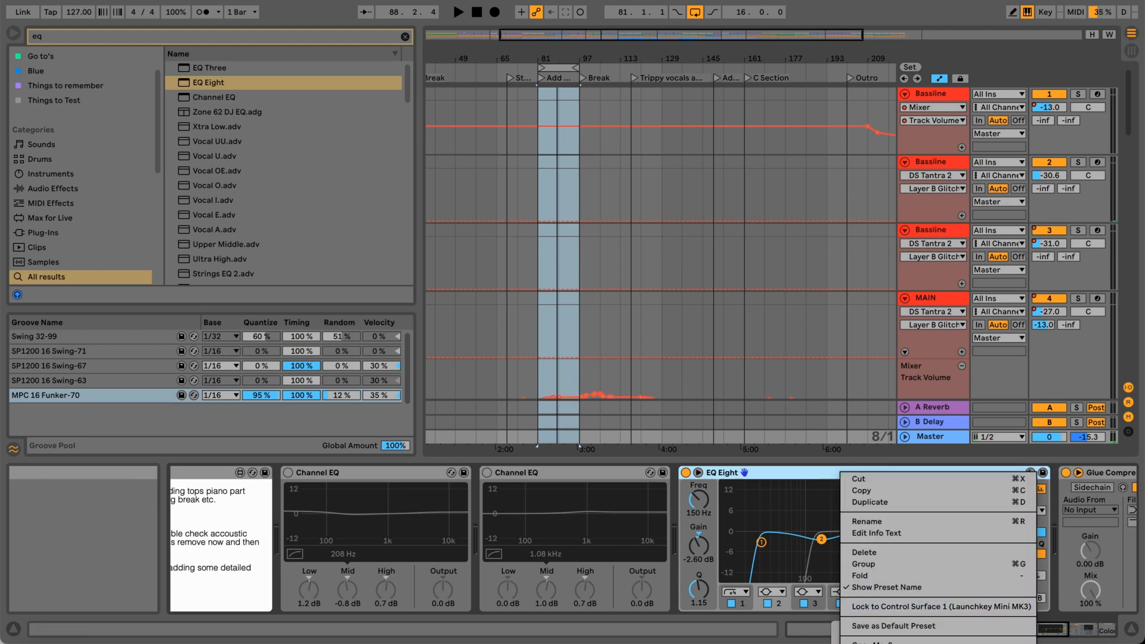
pyautogui.click(866, 643)
pyautogui.rightClick(851, 472)
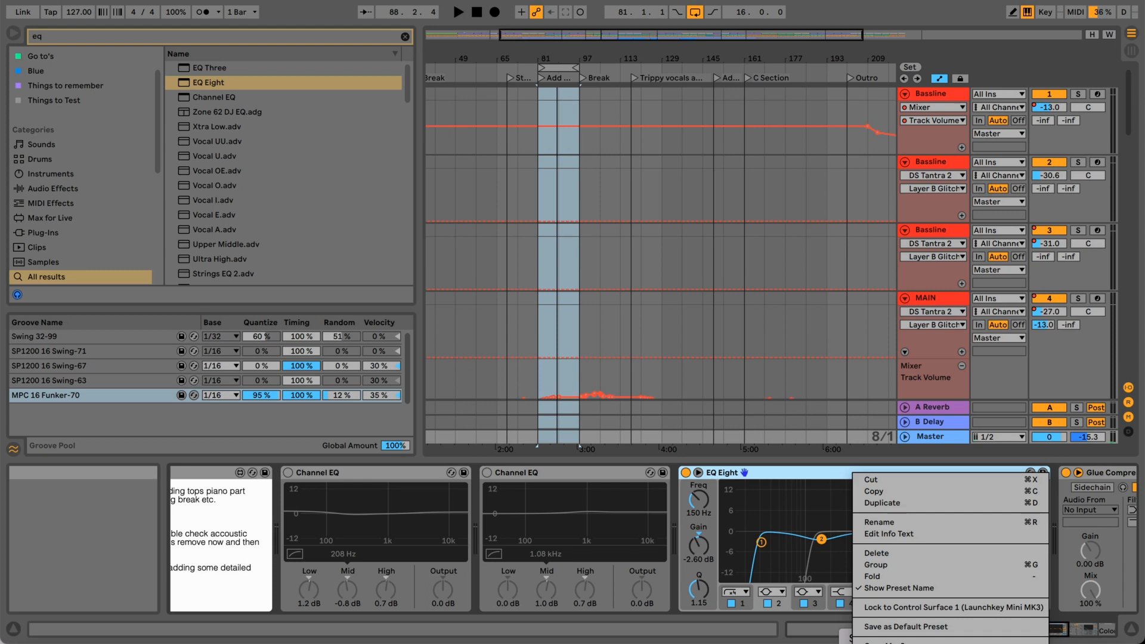
pyautogui.click(801, 477)
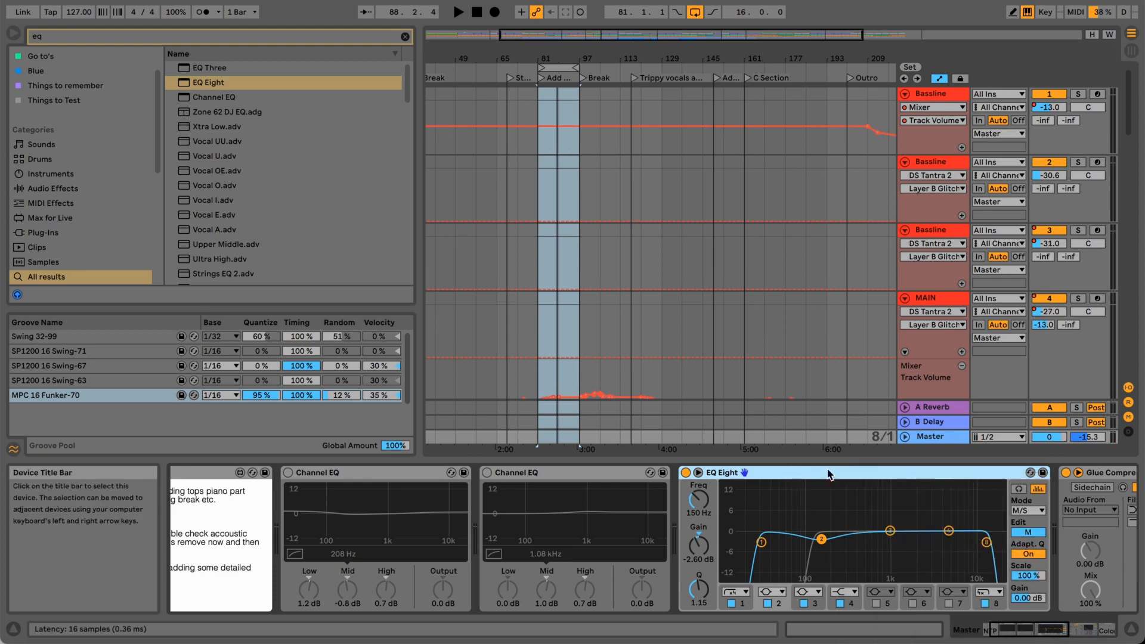
pyautogui.rightClick(776, 477)
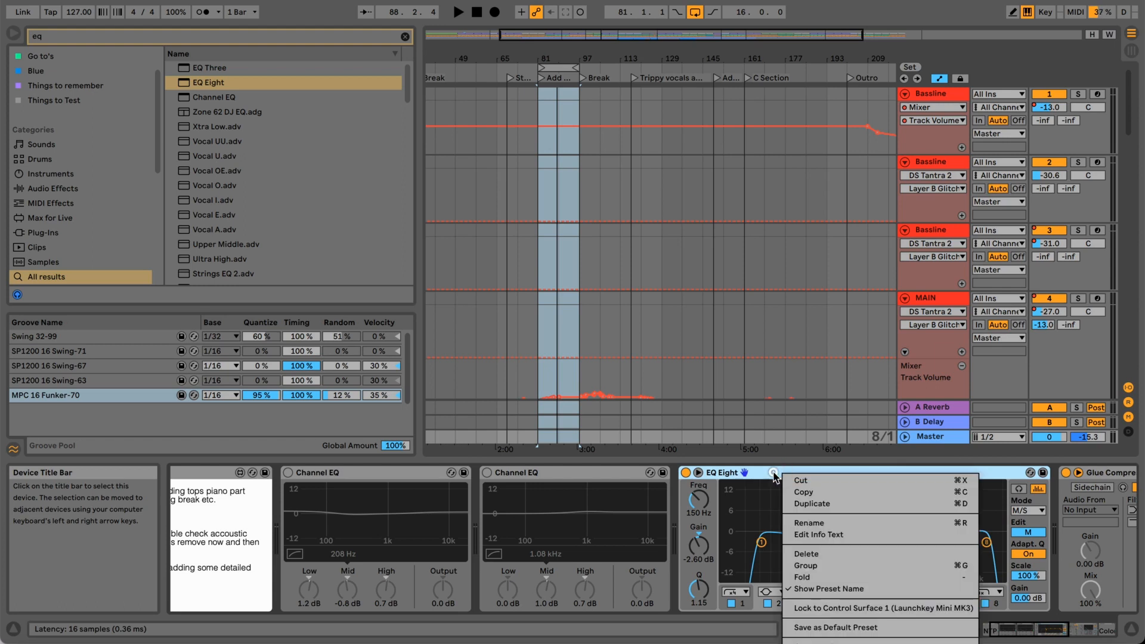
pyautogui.press('Escape')
# Play the loop and compare EQ Eight bypassed and active, leaving it on with playback stopped.
pyautogui.press('space')
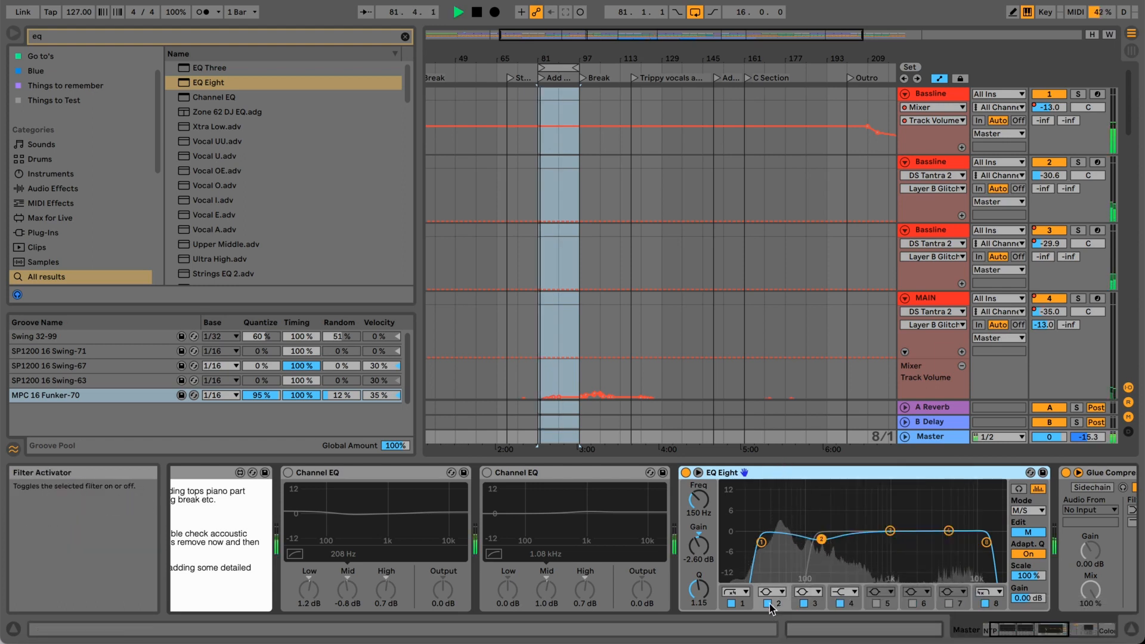
pyautogui.click(686, 473)
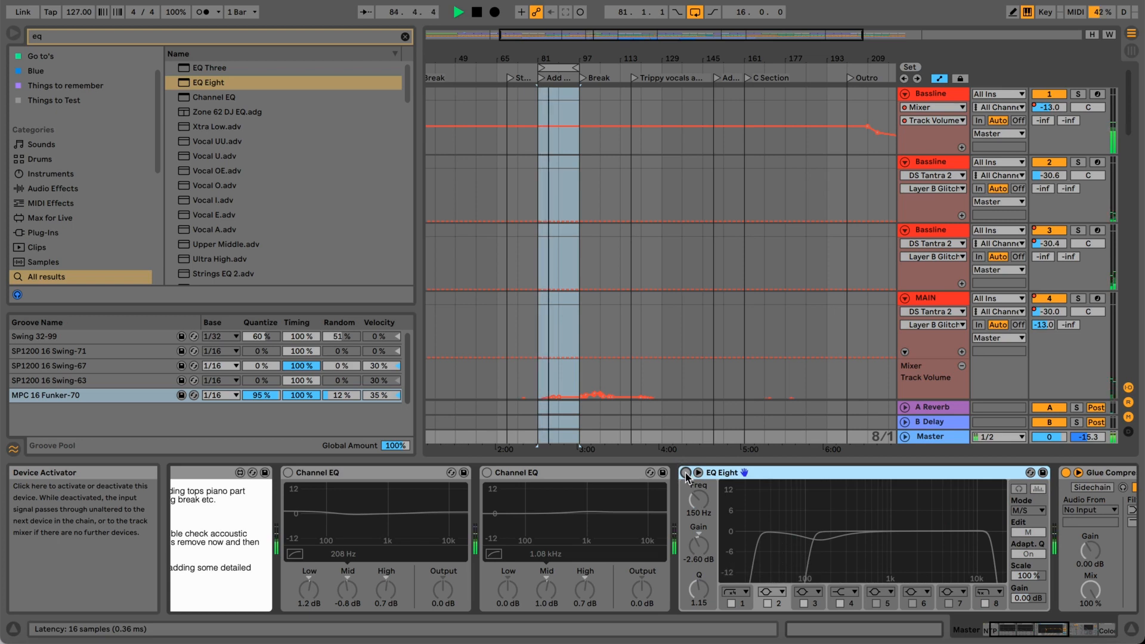
pyautogui.click(686, 472)
pyautogui.click(686, 473)
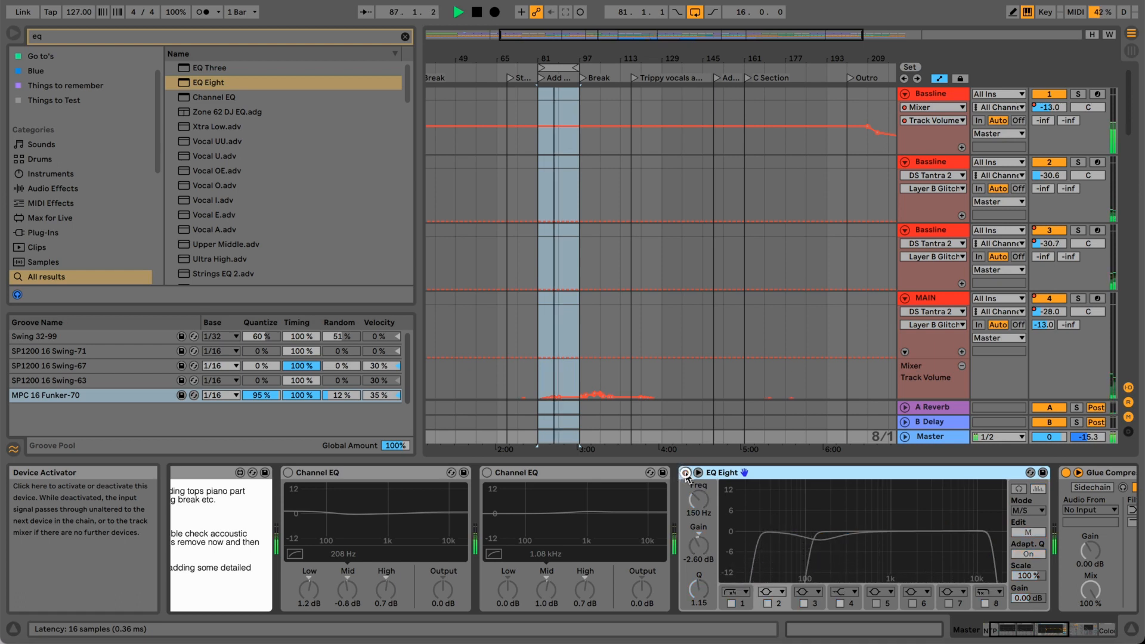
pyautogui.click(686, 473)
pyautogui.press('space')
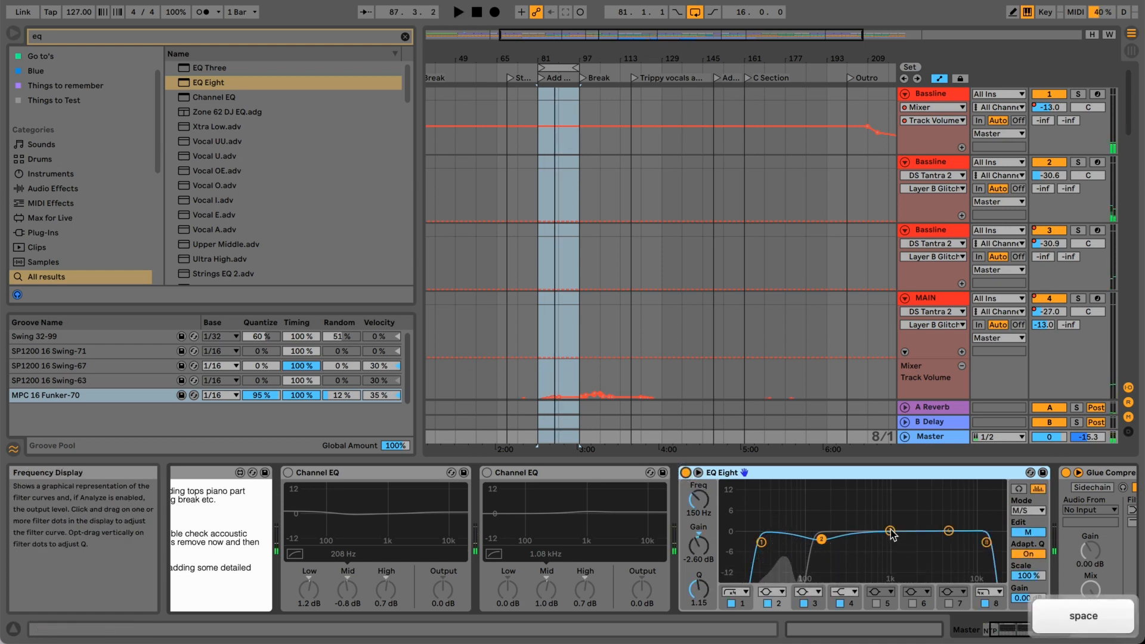
# Raise the Mid filter 4 high shelf to 1.86 dB and move it down to 58.7 Hz.
pyautogui.click(845, 471)
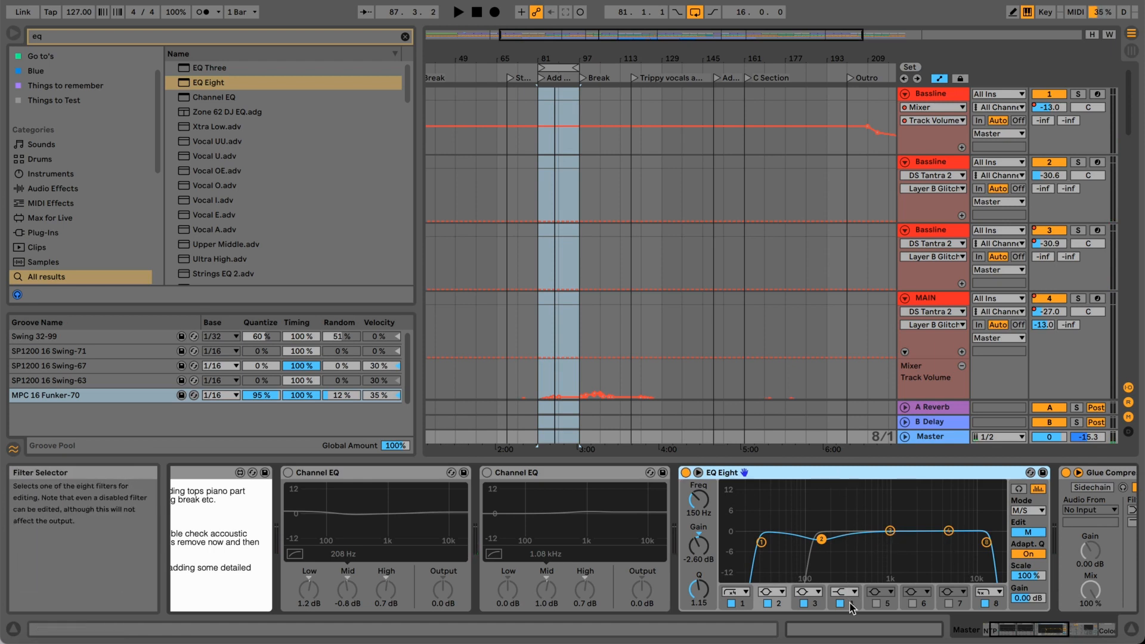
pyautogui.click(949, 531)
pyautogui.moveTo(949, 532); pyautogui.dragTo(787, 525)
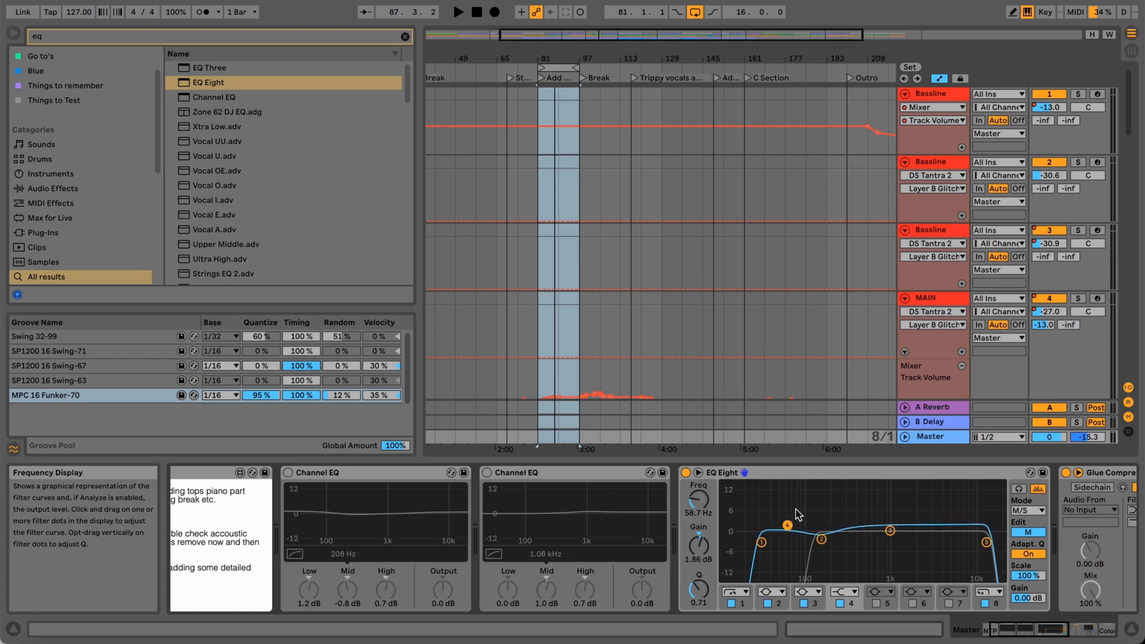
# With the loop playing, set the Mid filter 4 high shelf to 188 Hz and 1.43 dB, then toggle it for comparison, ending with it off.
pyautogui.press('space')
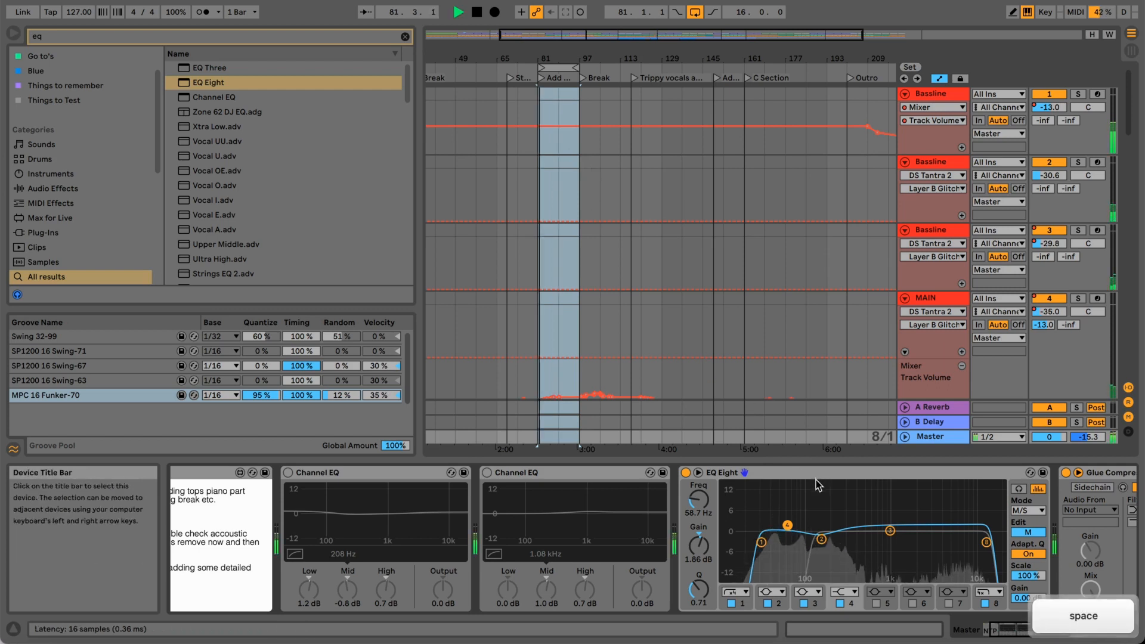
pyautogui.moveTo(787, 525); pyautogui.dragTo(830, 524)
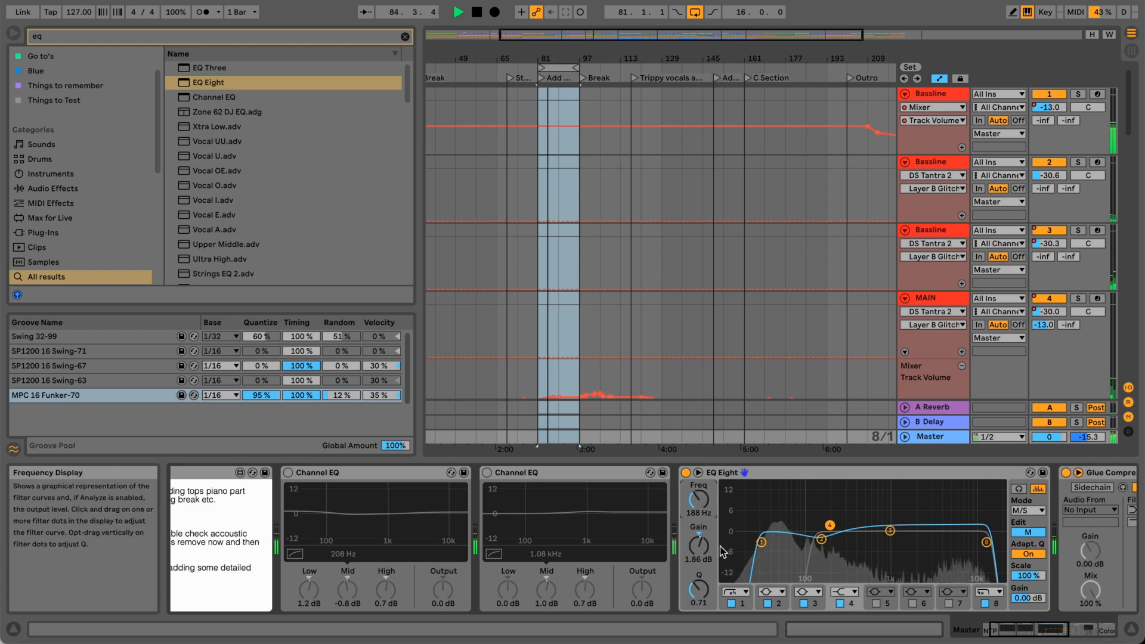
pyautogui.moveTo(708, 548); pyautogui.dragTo(708, 551)
pyautogui.click(841, 604)
pyautogui.click(840, 605)
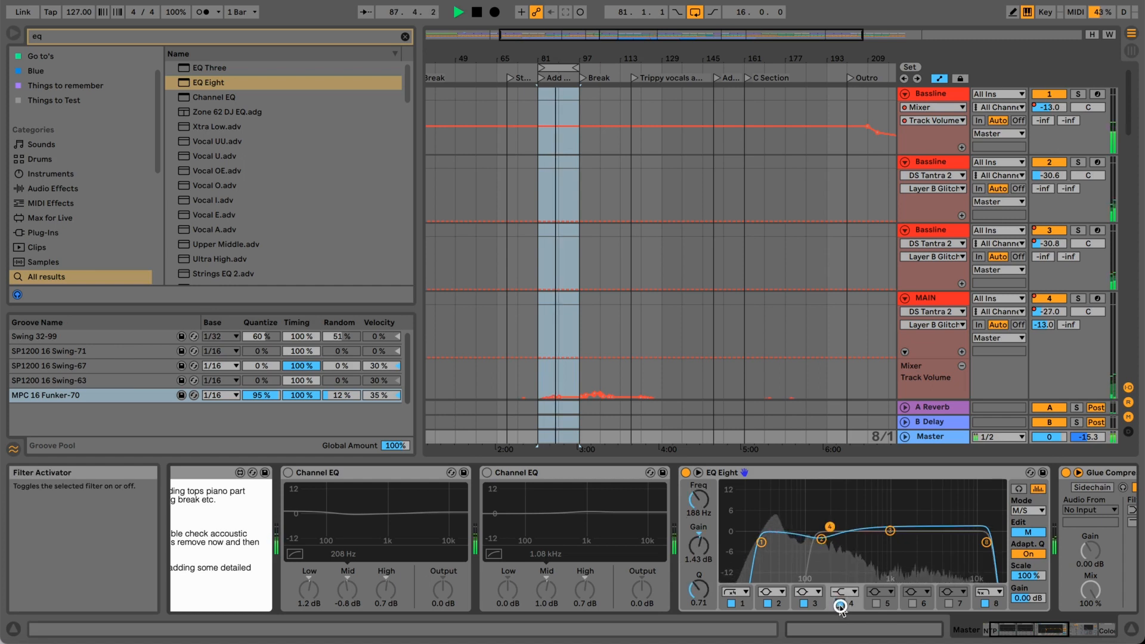
pyautogui.click(841, 604)
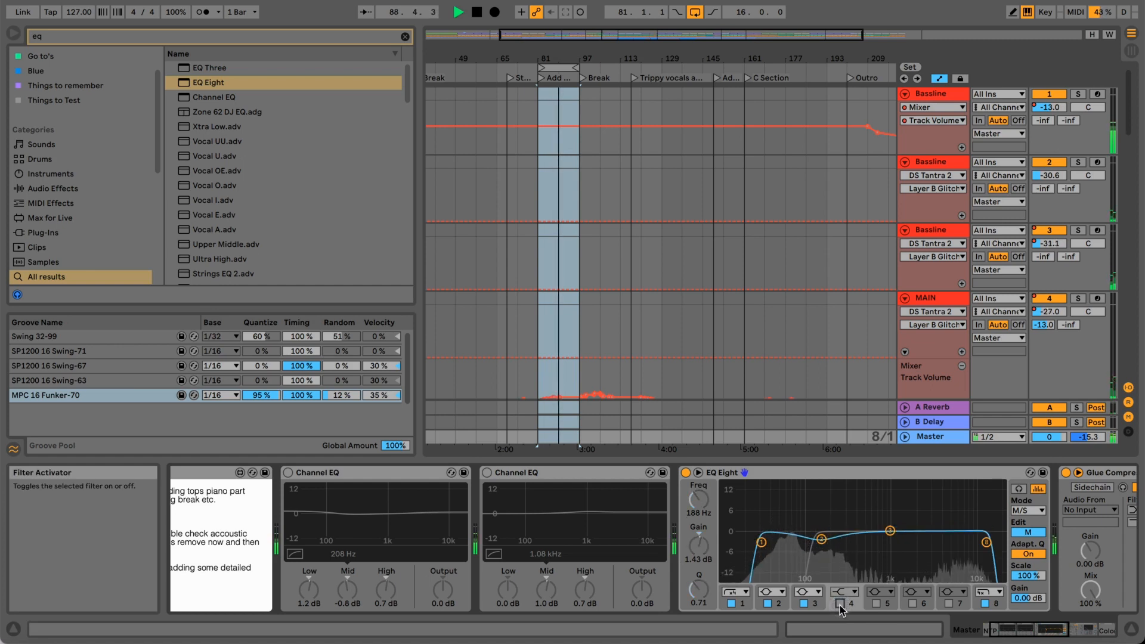
# Stop playback, switch EQ Eight to Side editing, and enable filter 7 as a high shelf at 765 Hz and 1.67 dB.
pyautogui.press('space')
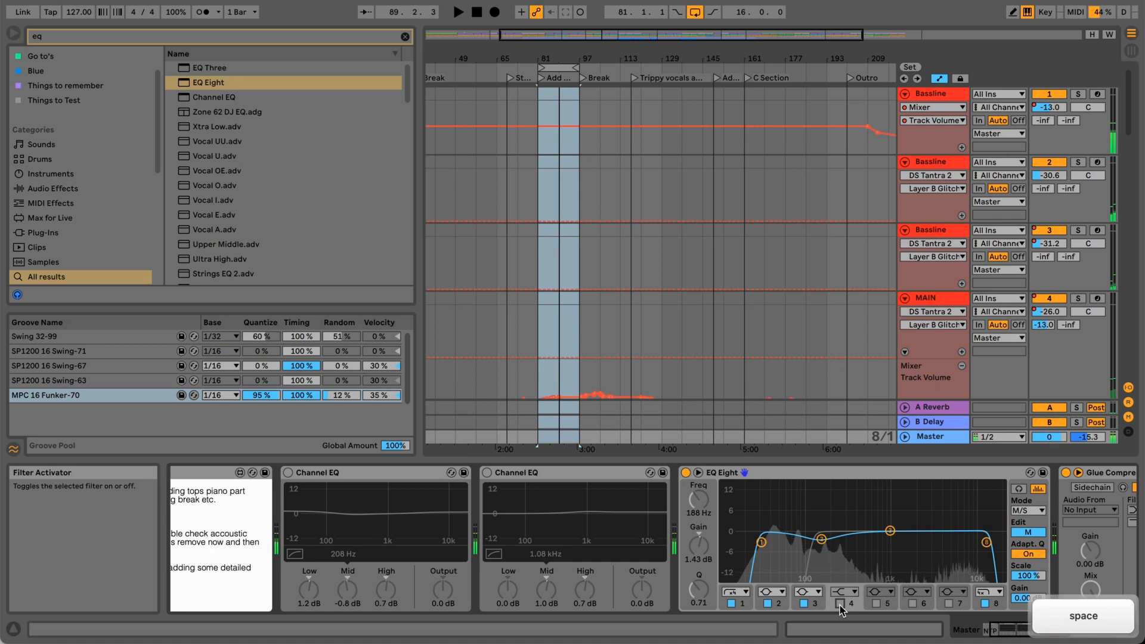
pyautogui.click(1024, 533)
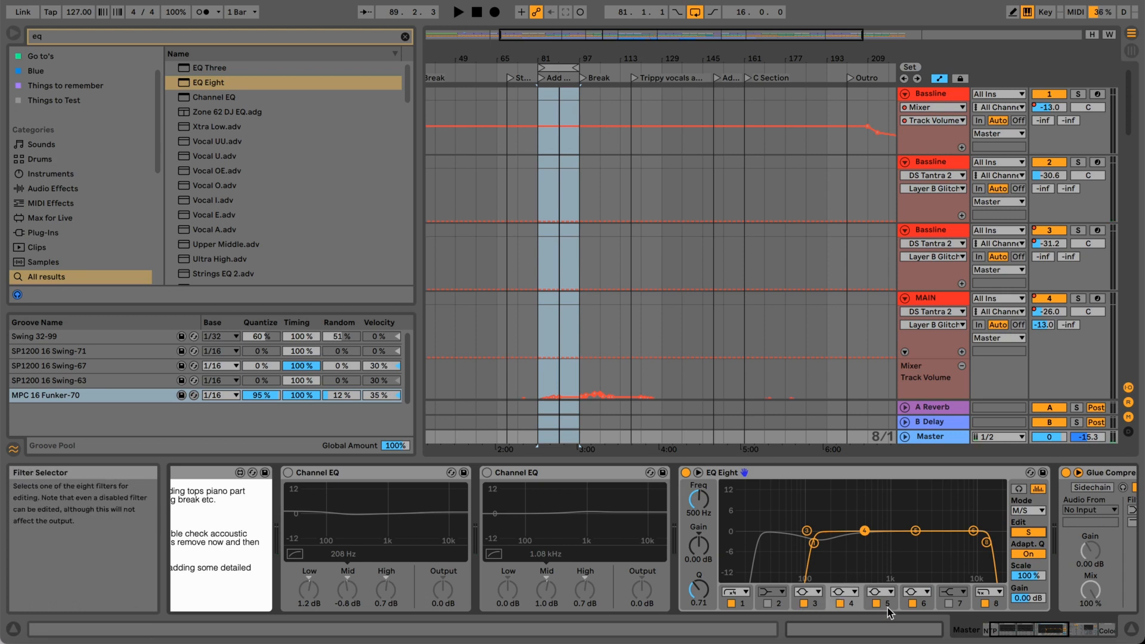
pyautogui.click(948, 604)
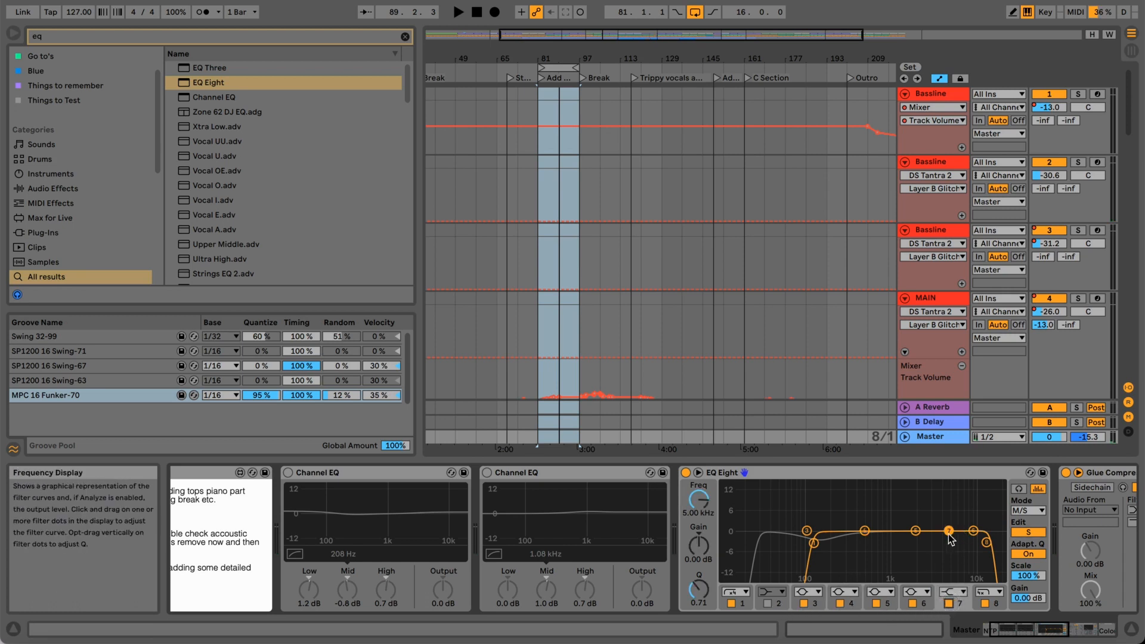
pyautogui.moveTo(693, 511); pyautogui.dragTo(698, 514)
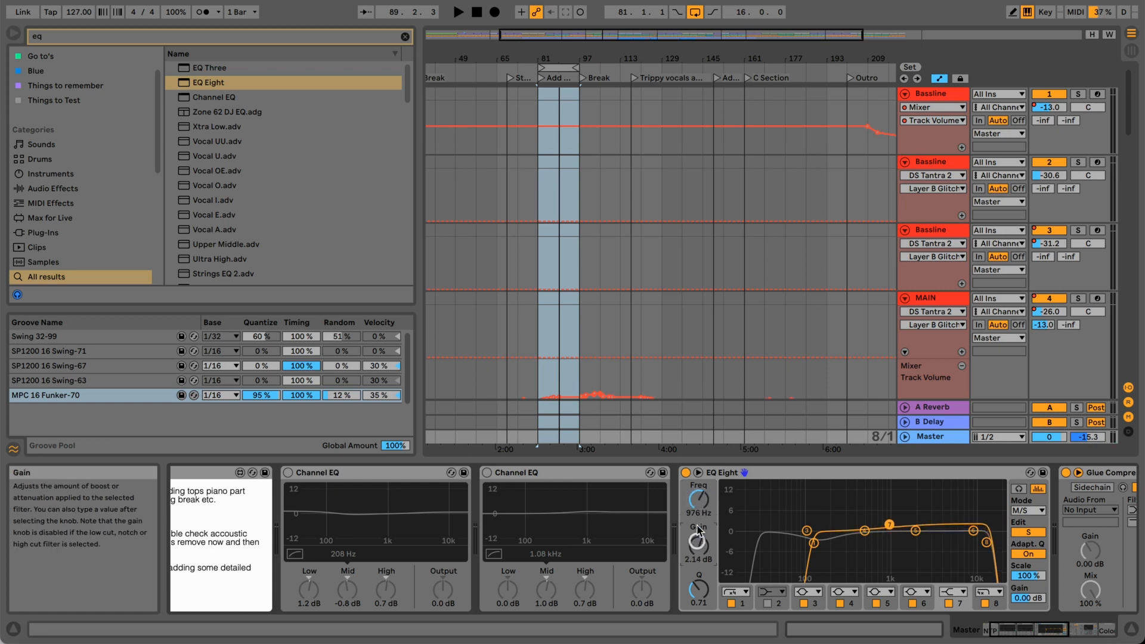
pyautogui.click(698, 545)
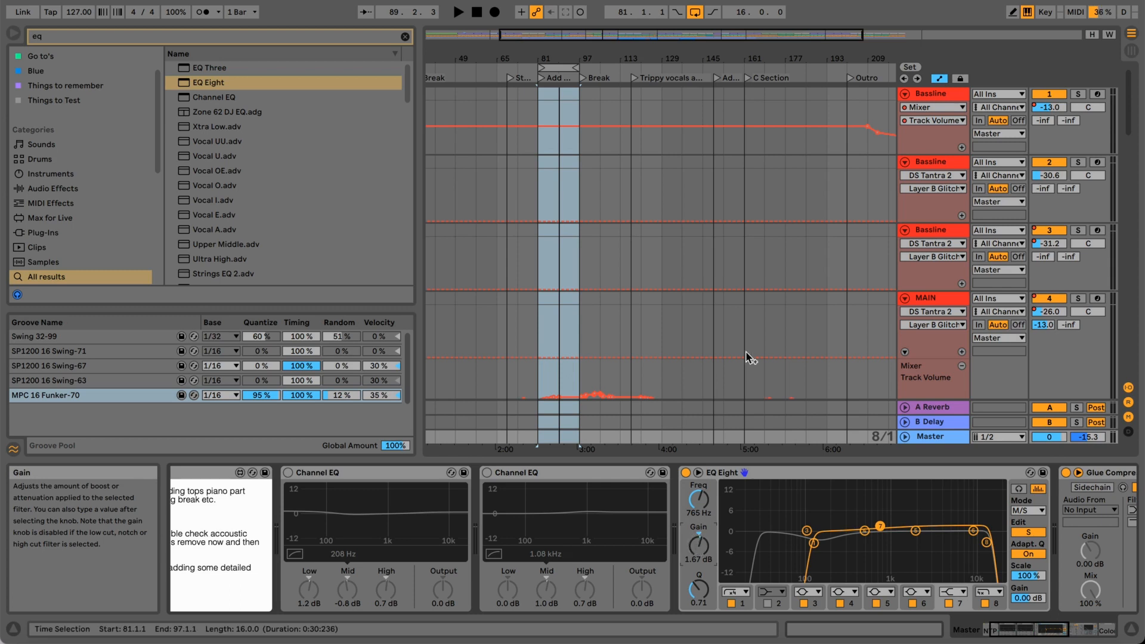
# Play the loop and compare the Side filter 7 shelf off and on, leaving it on.
pyautogui.press('space')
pyautogui.press('space')
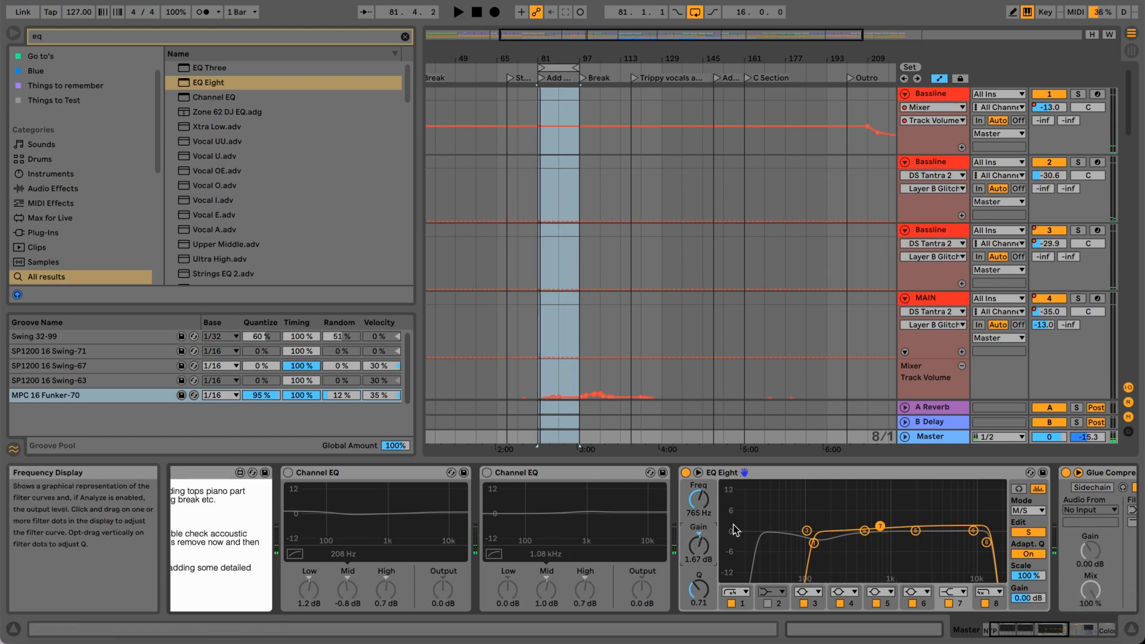
pyautogui.press('space')
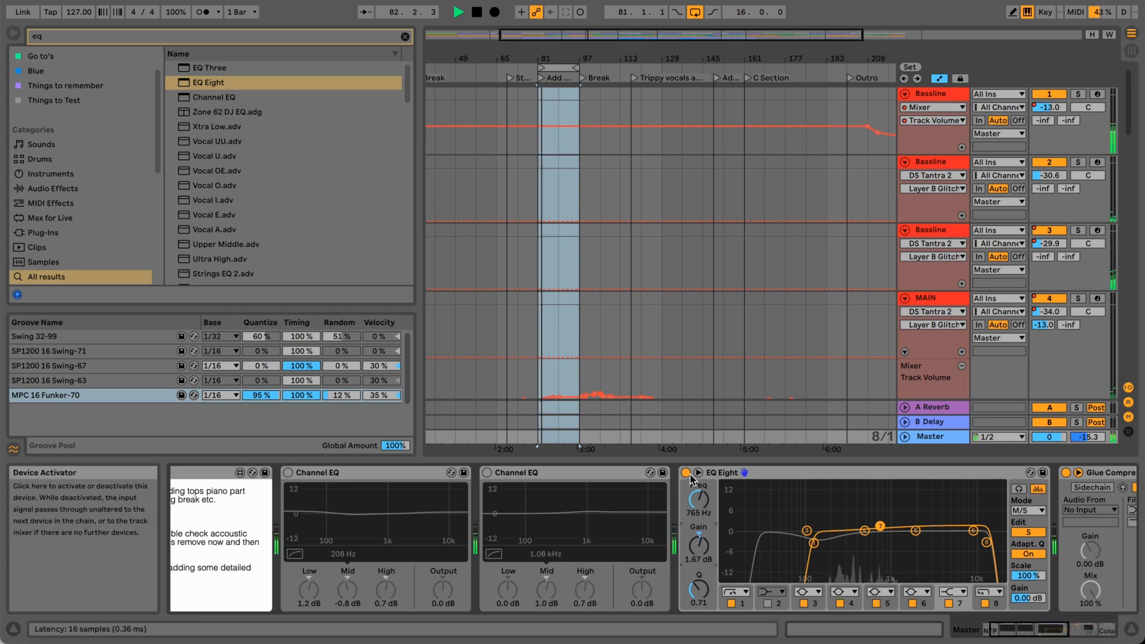
pyautogui.click(949, 604)
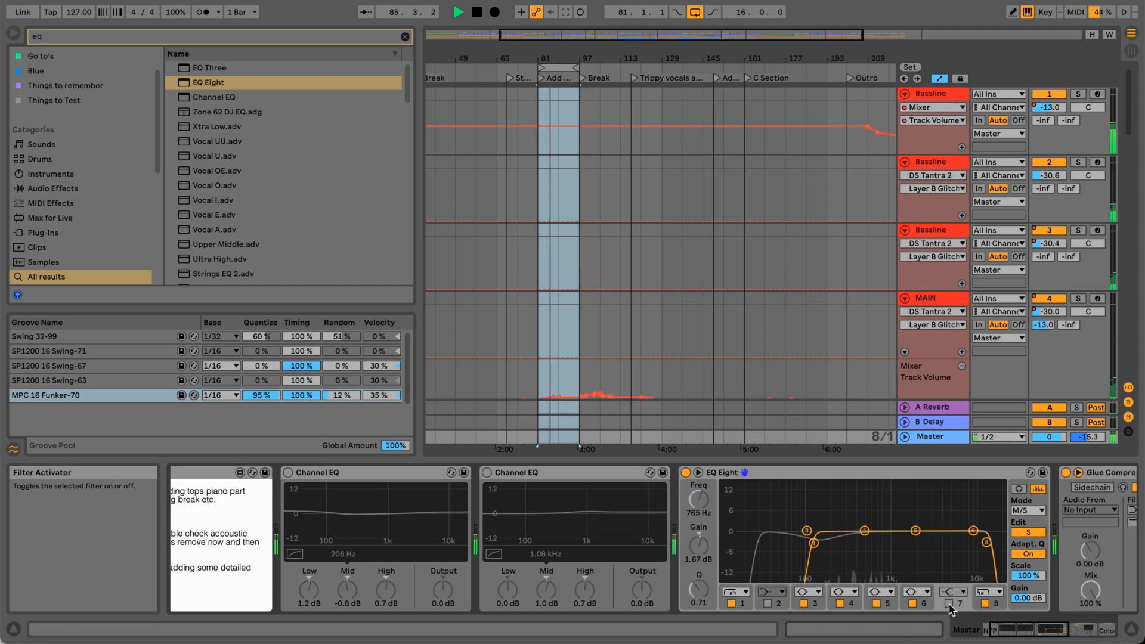
pyautogui.click(949, 604)
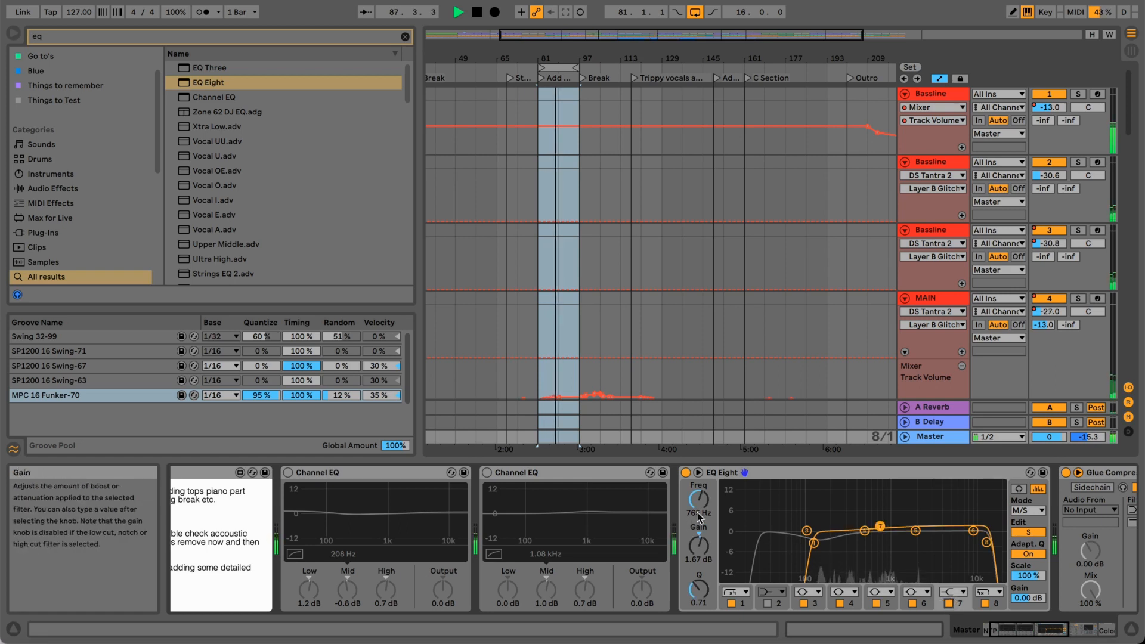
# Set the Side filter 7 shelf to 306 Hz and 1.43 dB, compare it off and on, and stop playback with it on.
pyautogui.moveTo(697, 503); pyautogui.dragTo(700, 549)
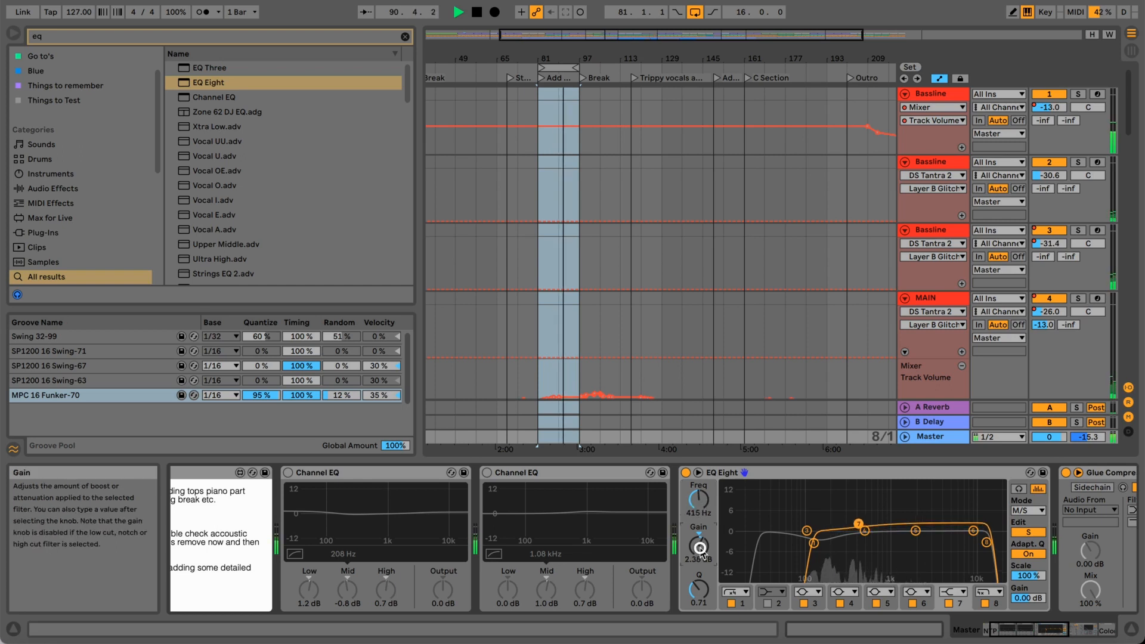
pyautogui.moveTo(695, 505); pyautogui.dragTo(695, 502)
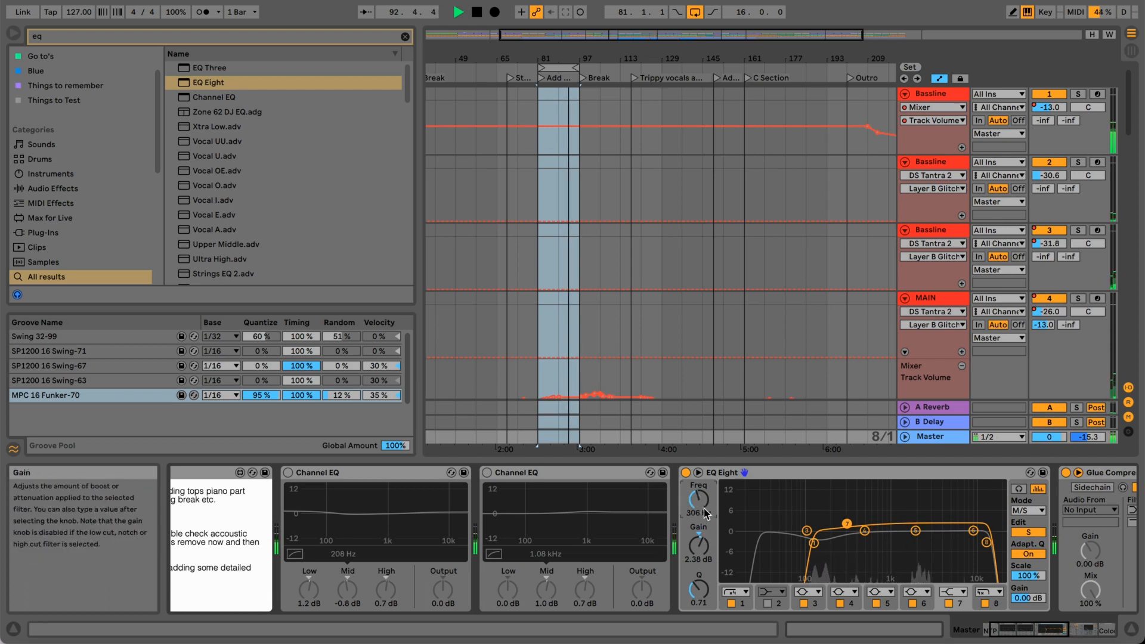
pyautogui.moveTo(702, 544); pyautogui.dragTo(701, 547)
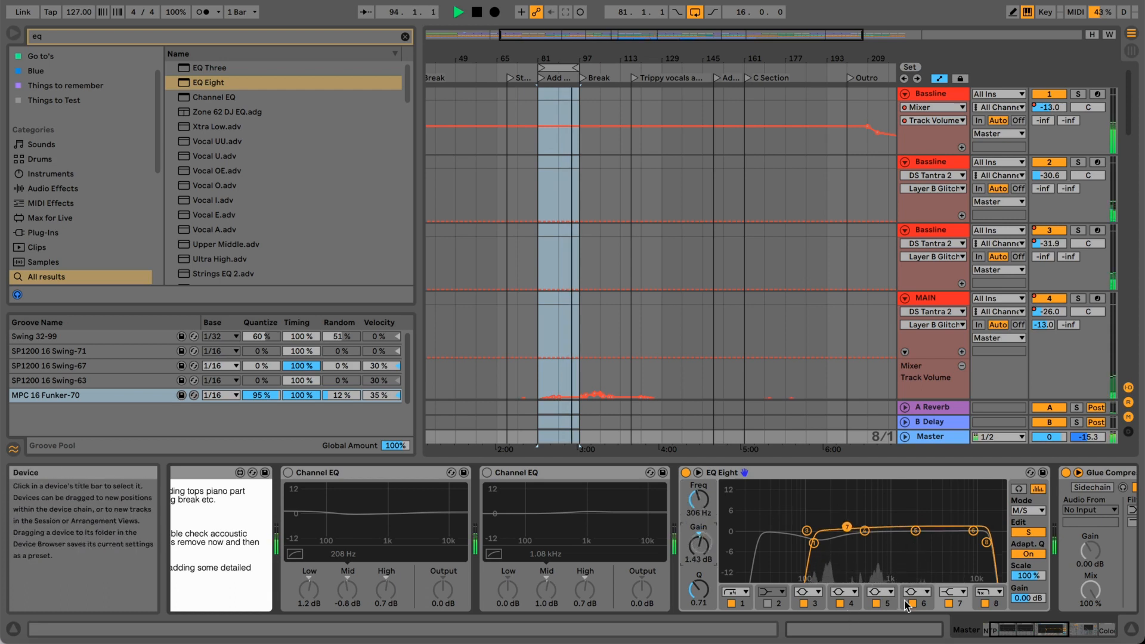
pyautogui.click(949, 604)
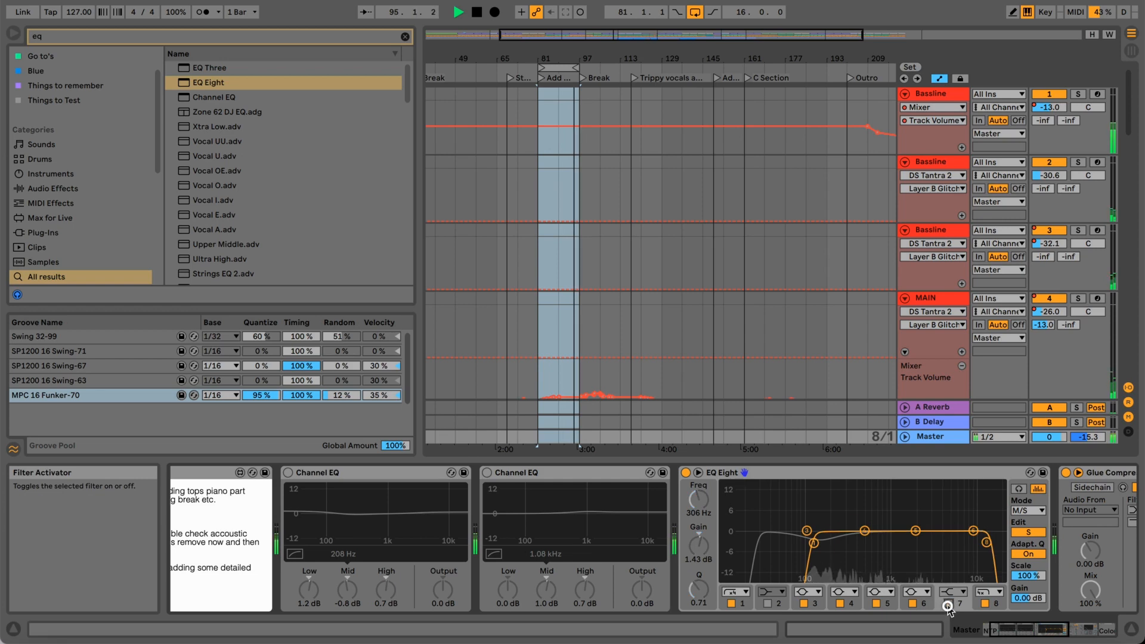
pyautogui.click(949, 604)
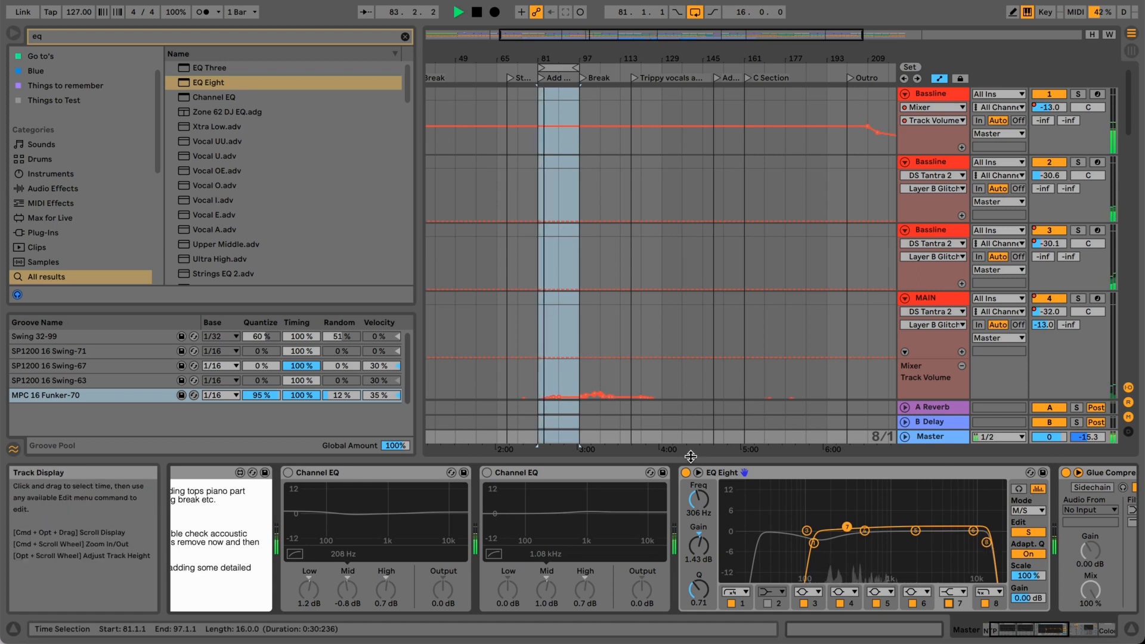
pyautogui.press('space')
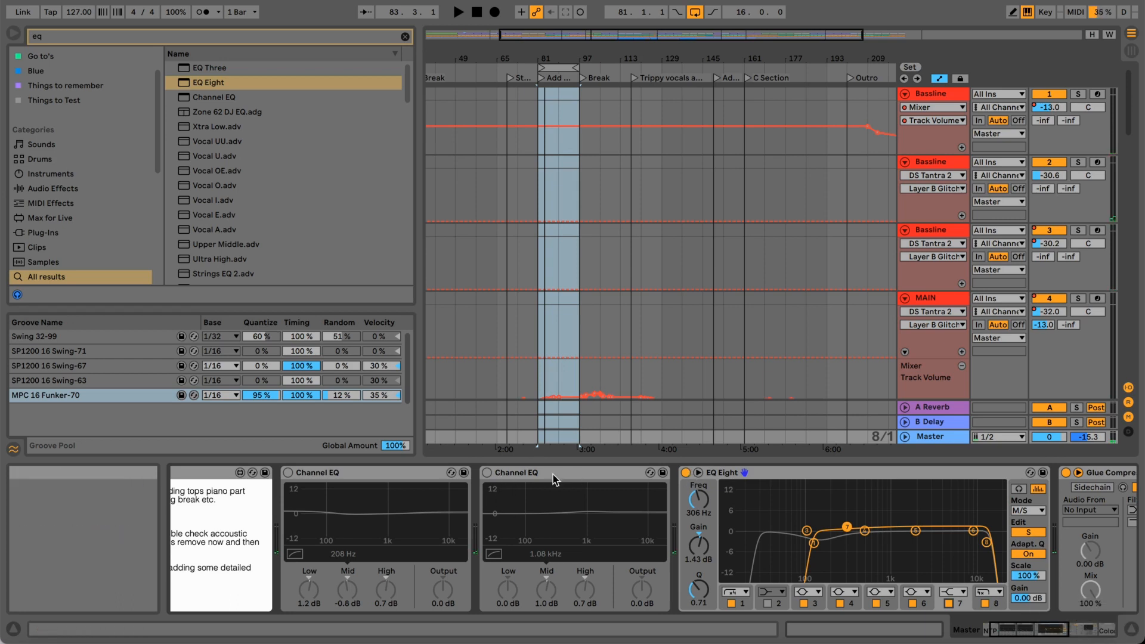
# Activate the second Channel EQ and move it between EQ Eight and Glue Compressor.
pyautogui.click(329, 473)
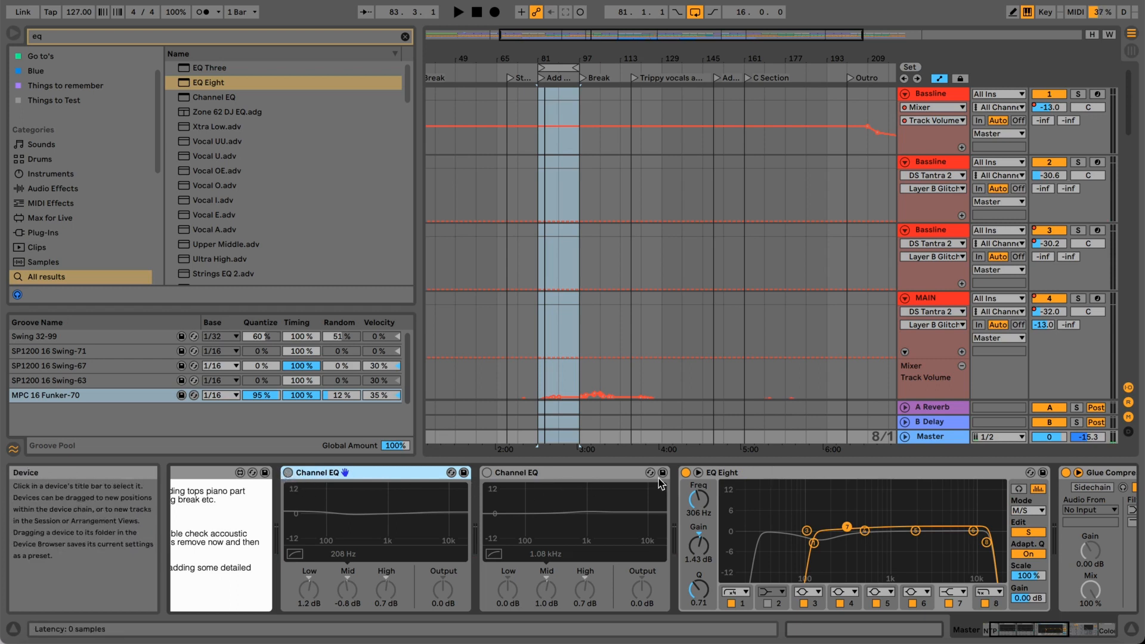
pyautogui.click(612, 474)
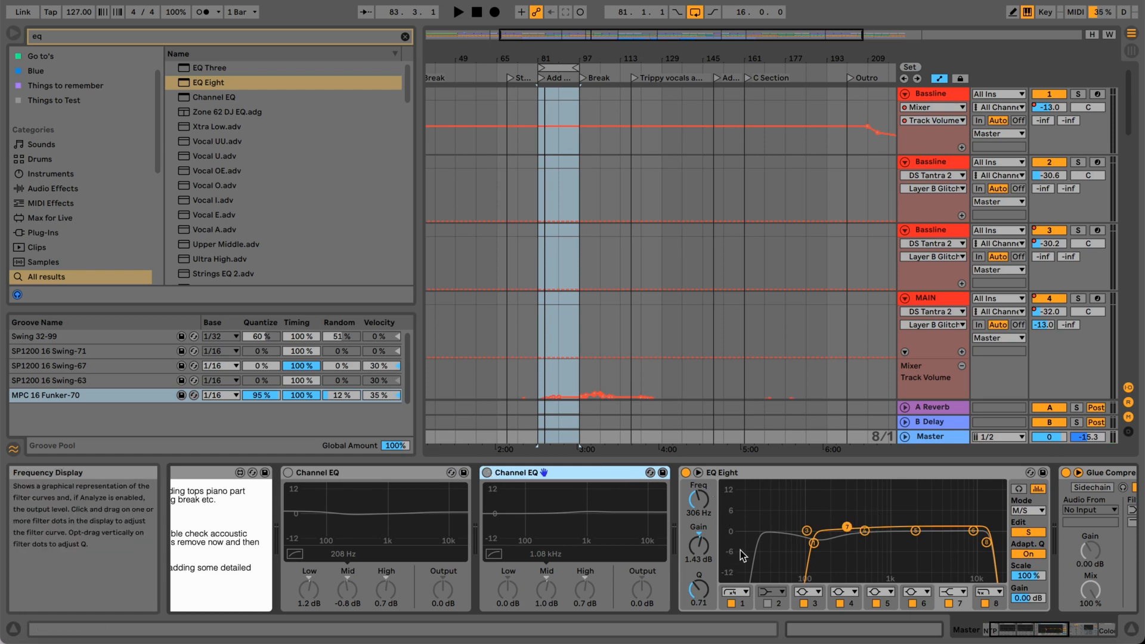
pyautogui.click(486, 472)
pyautogui.moveTo(582, 475); pyautogui.dragTo(998, 507)
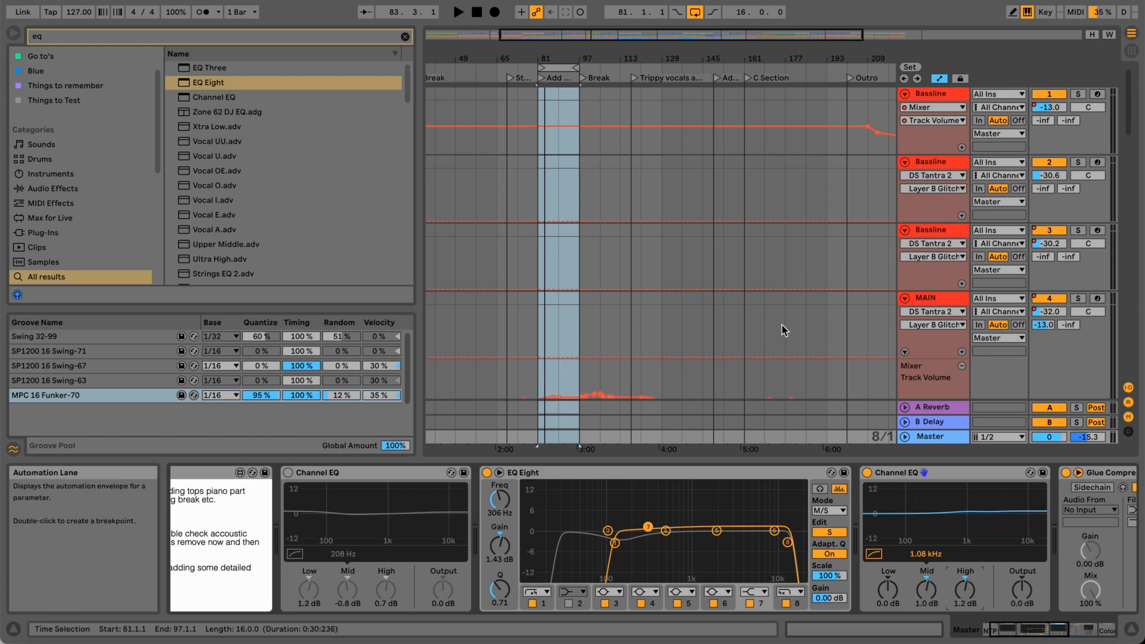
# With the loop playing, set the active Channel EQ to Low -1.4 dB, Mid 0.6 dB and High -1.6 dB, comparing it bypassed and active.
pyautogui.press('space')
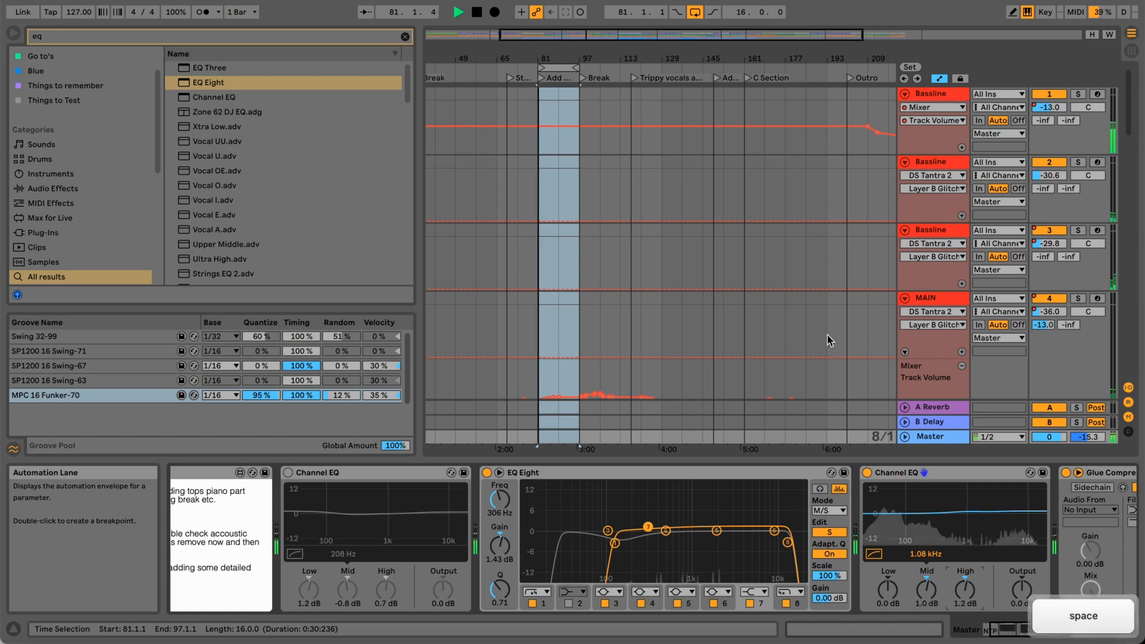
pyautogui.click(868, 472)
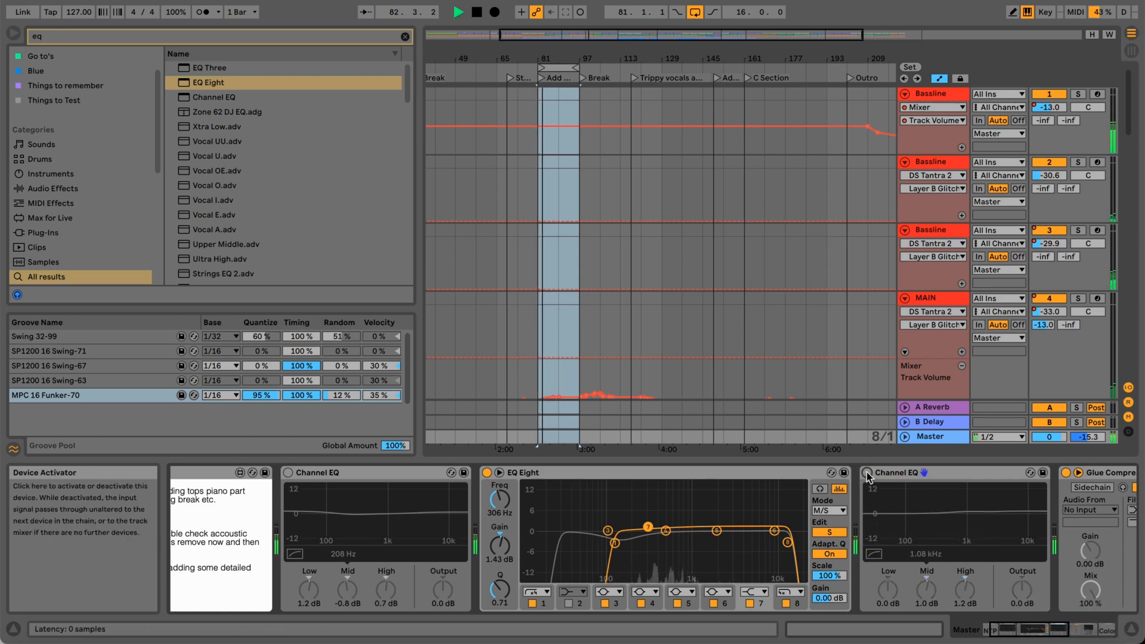
pyautogui.click(868, 472)
pyautogui.moveTo(888, 591); pyautogui.dragTo(888, 583)
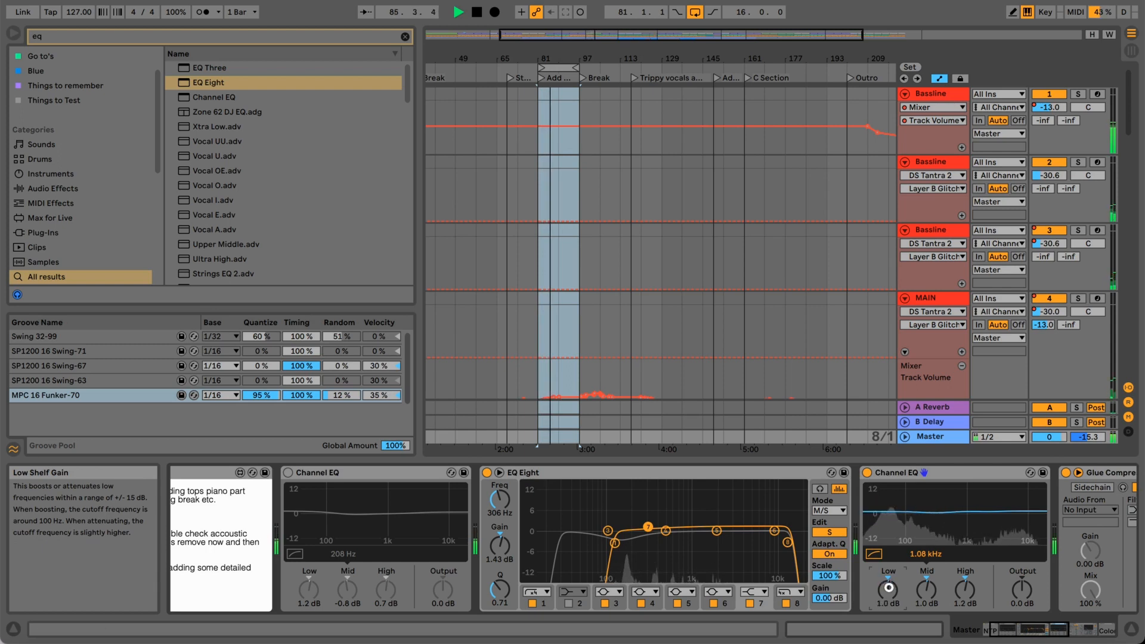
pyautogui.moveTo(964, 592); pyautogui.dragTo(925, 600)
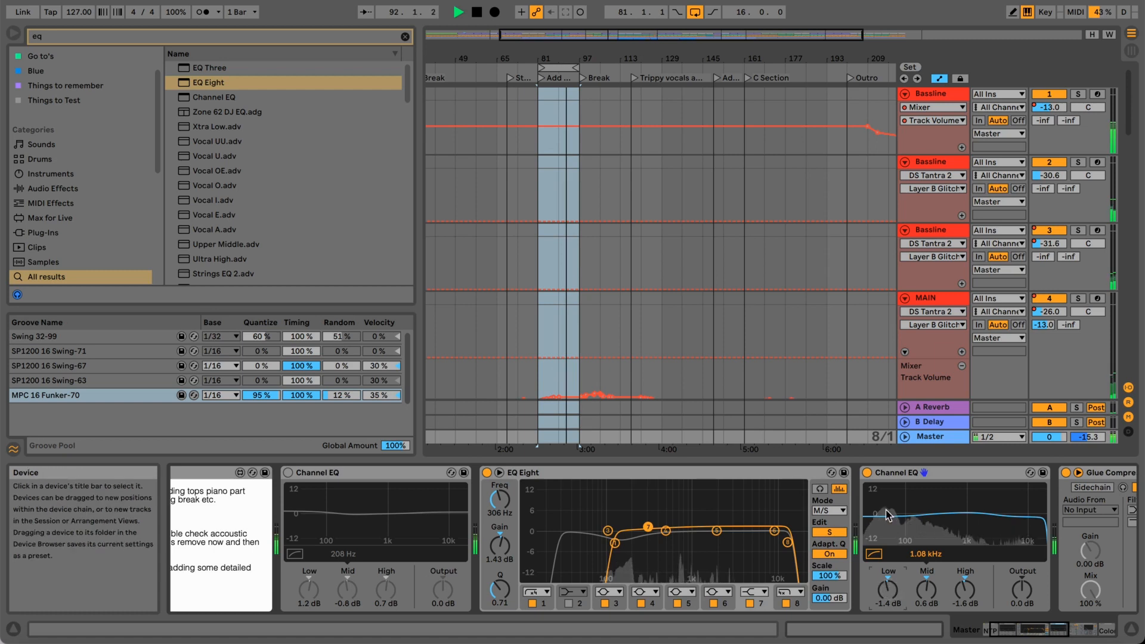
pyautogui.click(868, 474)
pyautogui.click(869, 474)
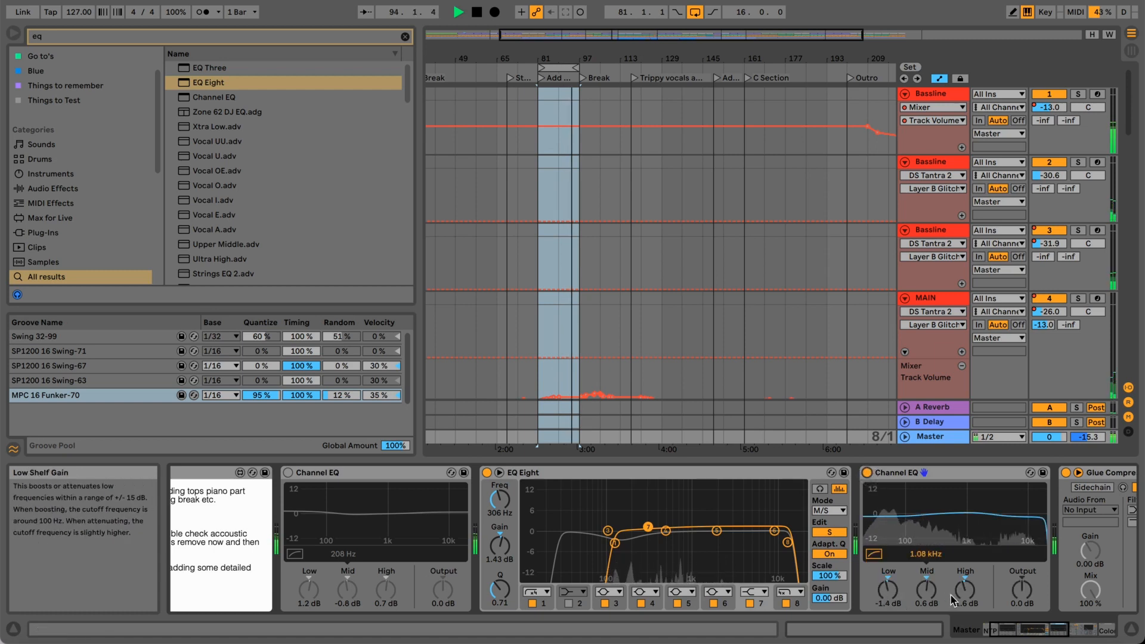
# Compare the loop with EQ Eight bypassed and active, leaving it on with playback stopped.
pyautogui.click(487, 473)
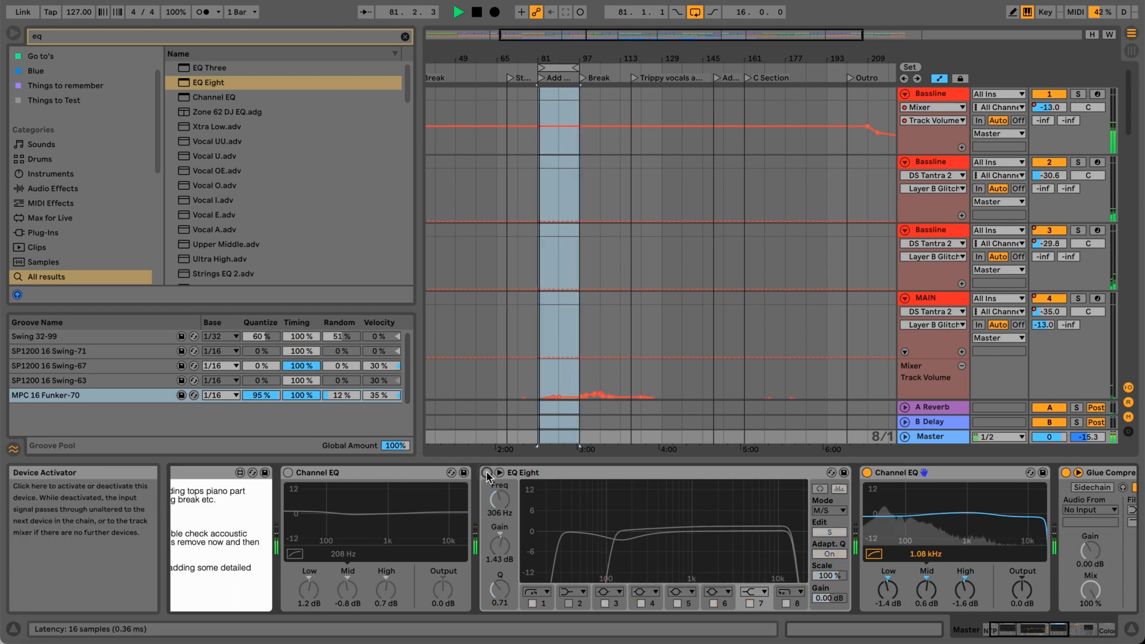
pyautogui.press('space')
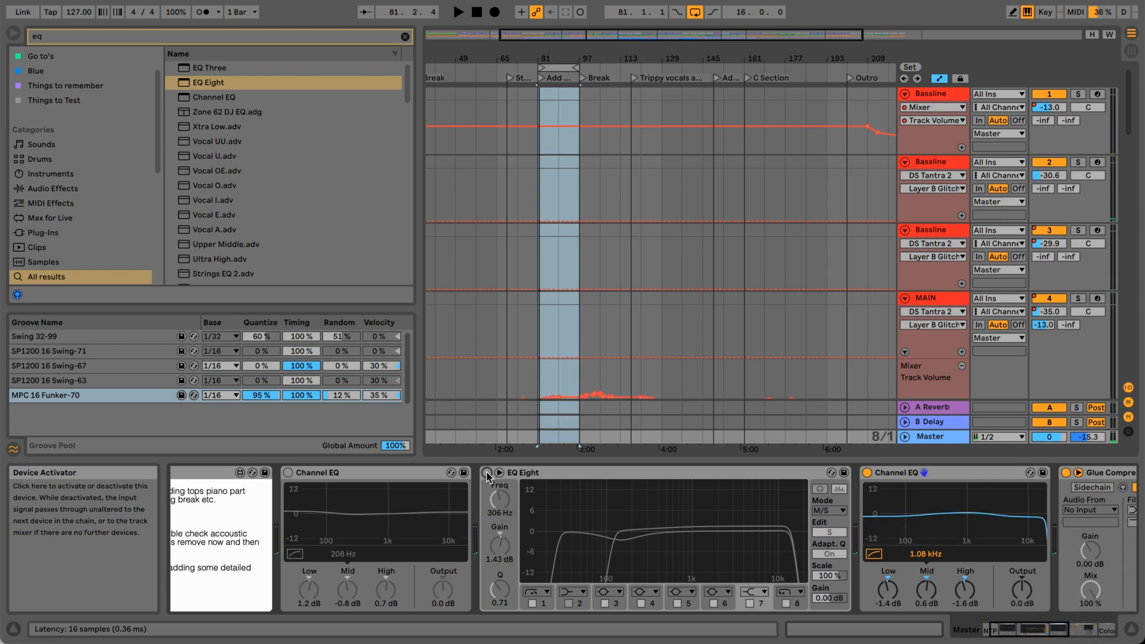
pyautogui.press('space')
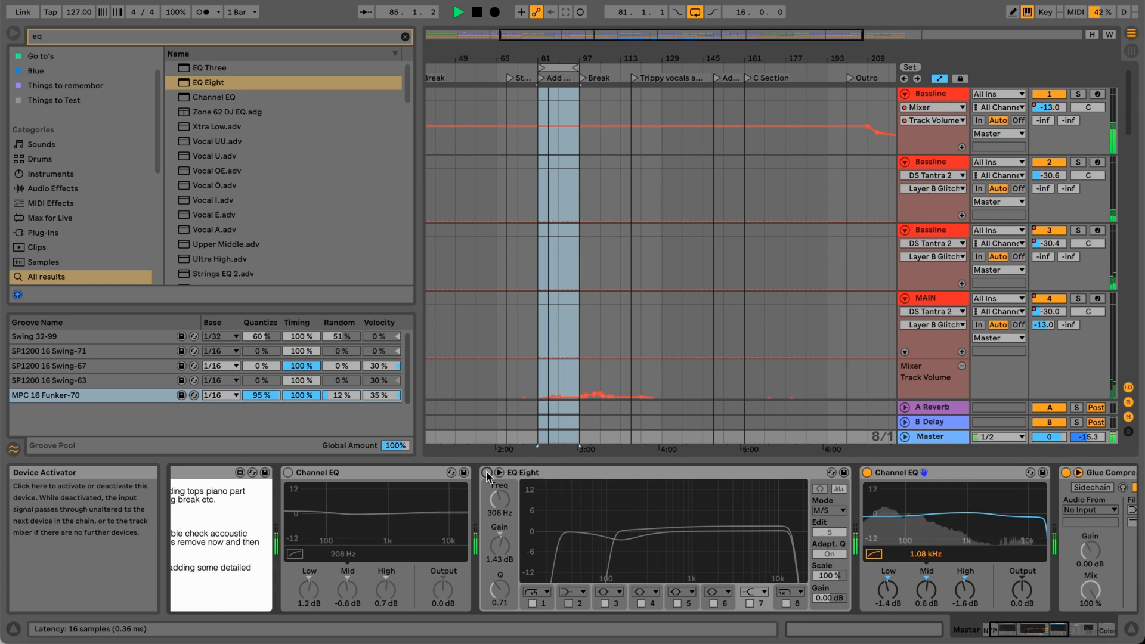
pyautogui.click(486, 473)
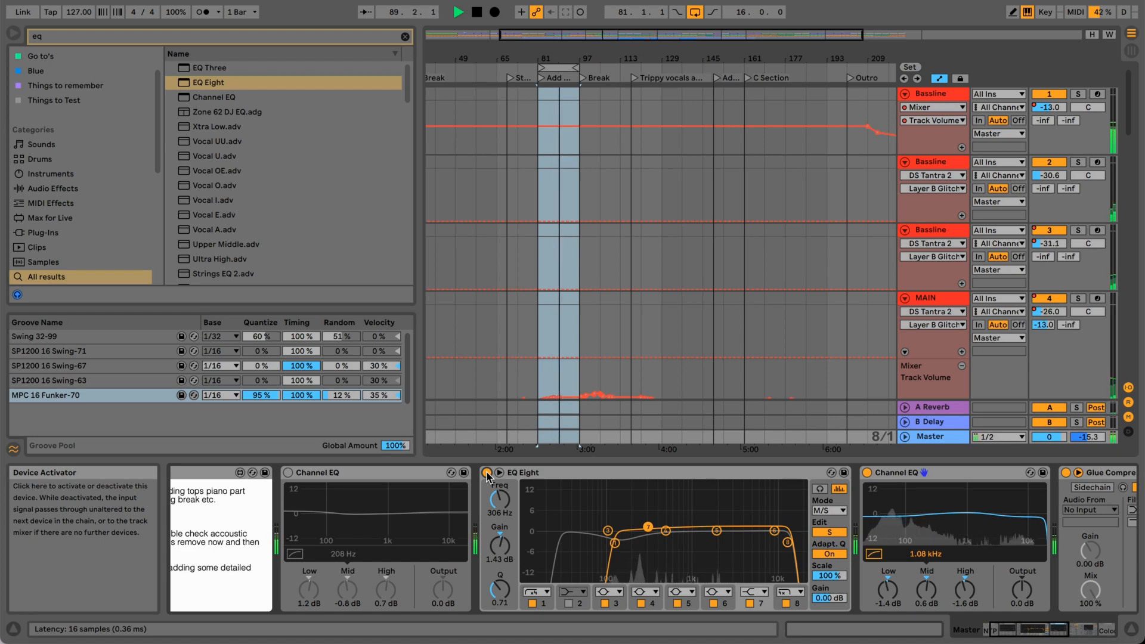
pyautogui.click(488, 473)
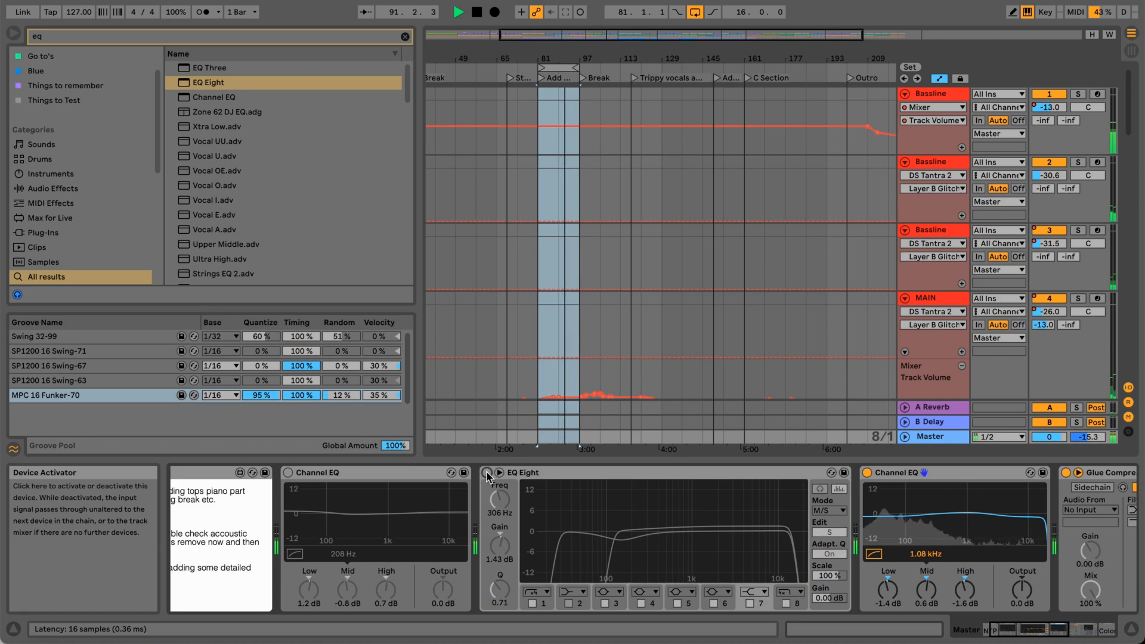
pyautogui.click(487, 473)
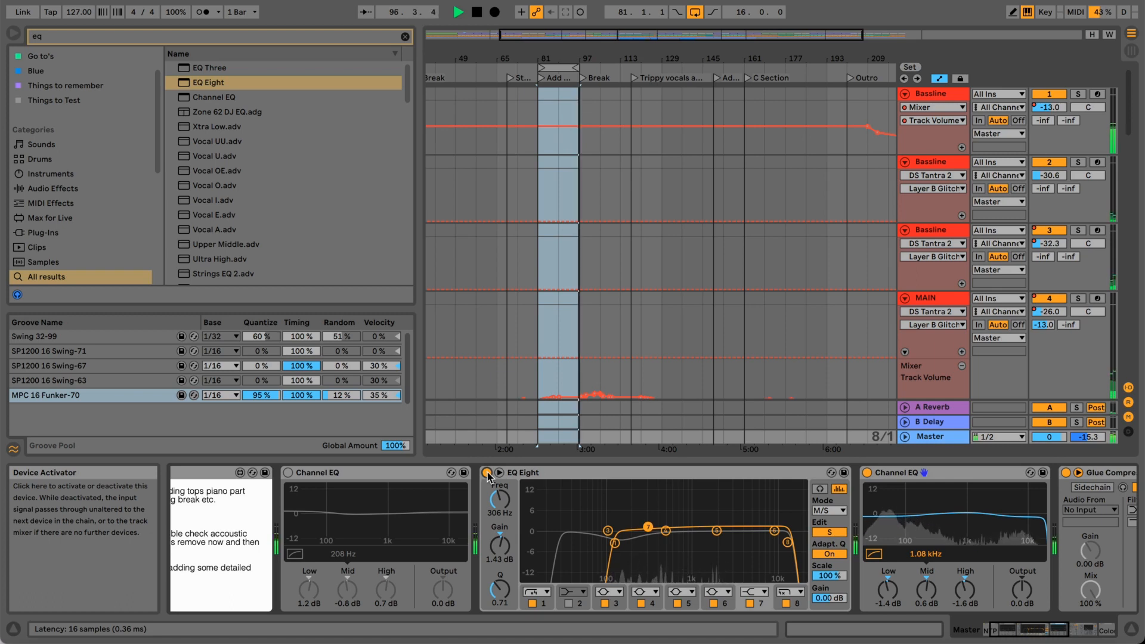
pyautogui.press('space')
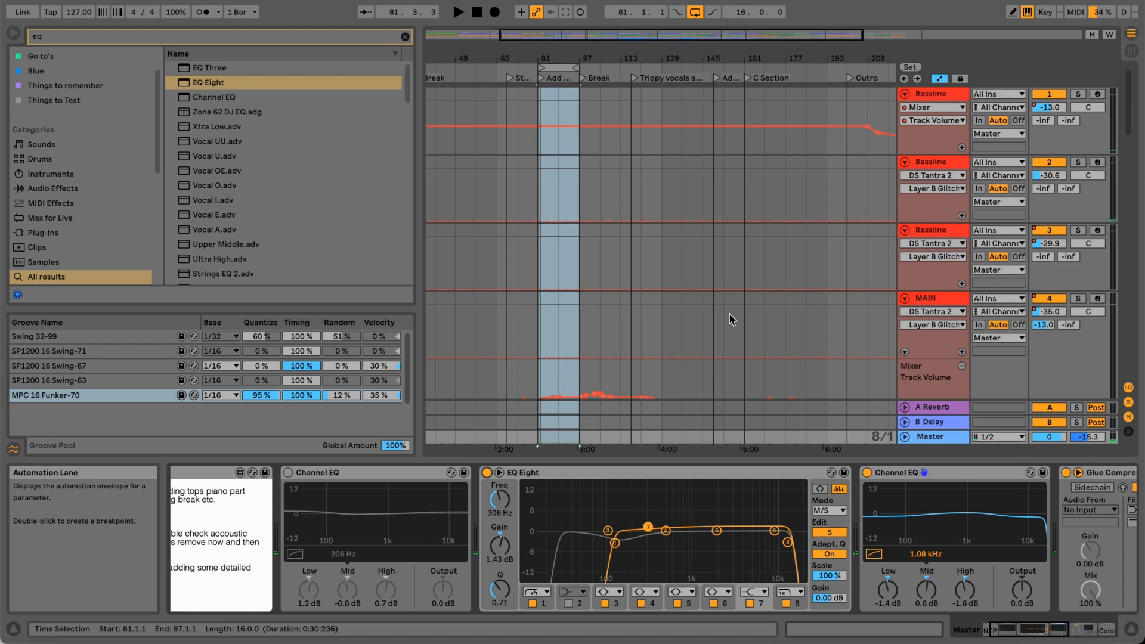
pyautogui.scroll(-1, 733, 292)
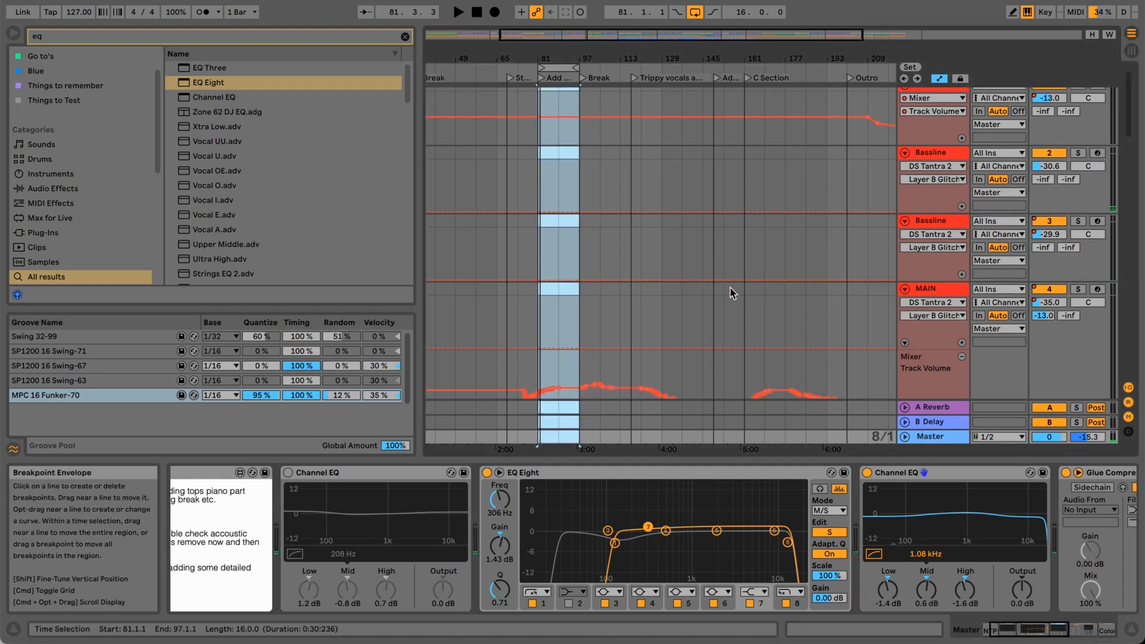
pyautogui.scroll(-10, 730, 289)
pyautogui.scroll(5, 729, 287)
pyautogui.scroll(3, 728, 287)
pyautogui.scroll(5, 730, 288)
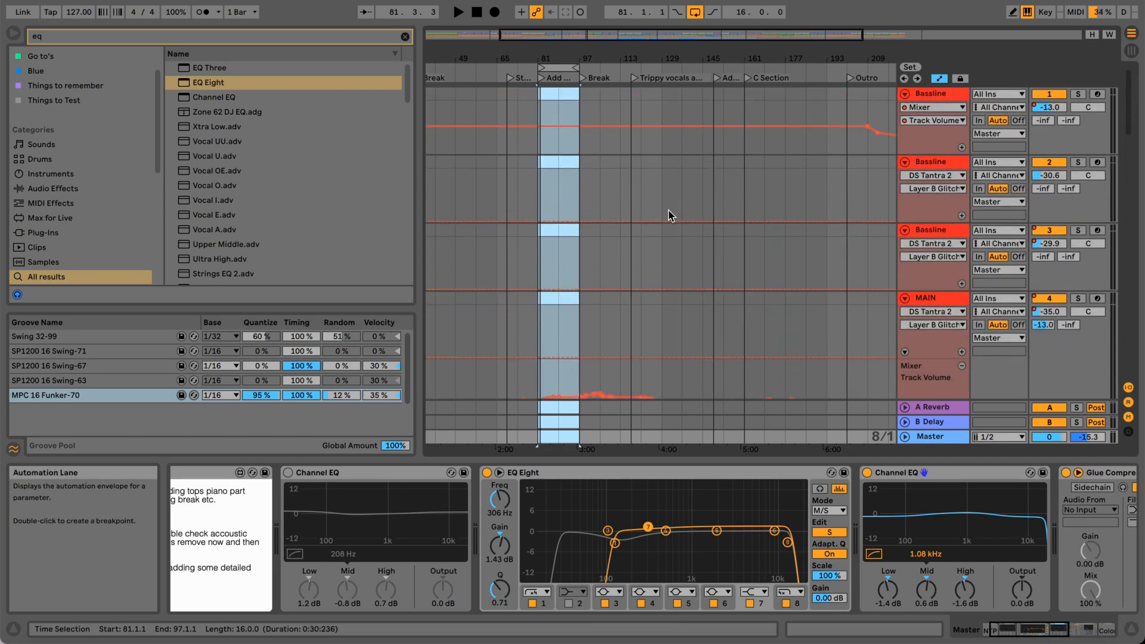
pyautogui.scroll(-8, 658, 165)
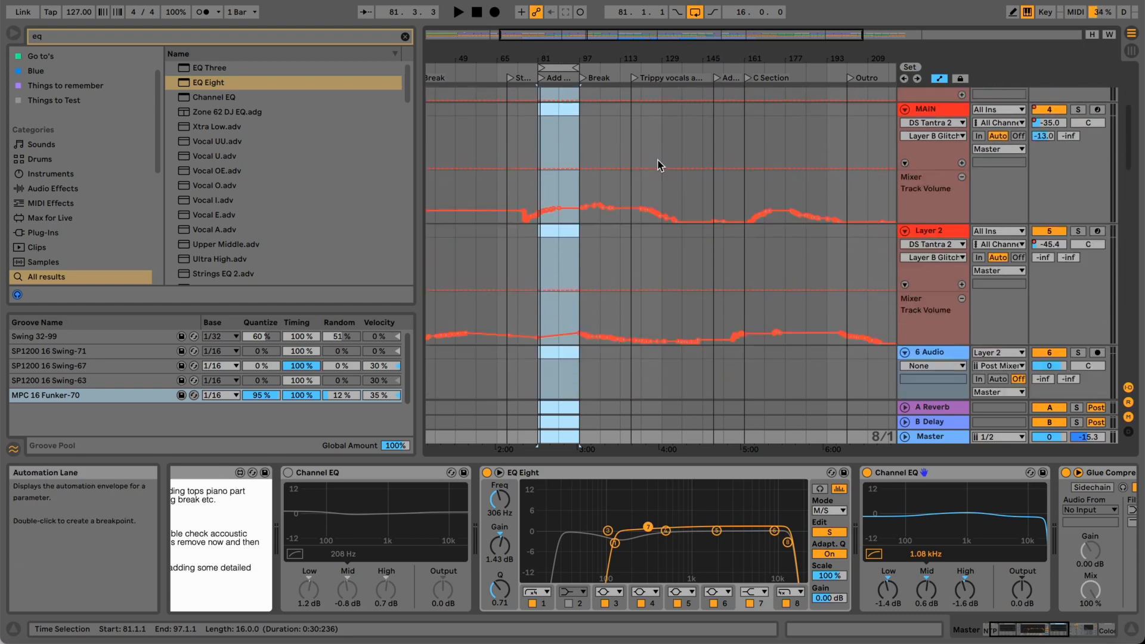
pyautogui.scroll(8, 658, 164)
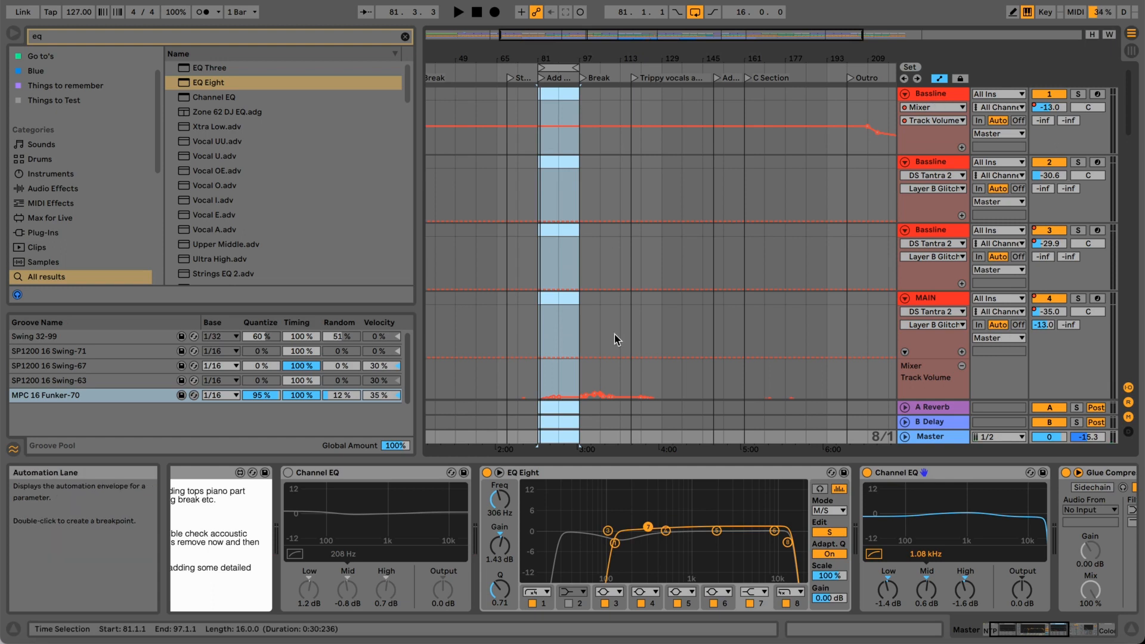
pyautogui.moveTo(1056, 638); pyautogui.dragTo(1031, 634)
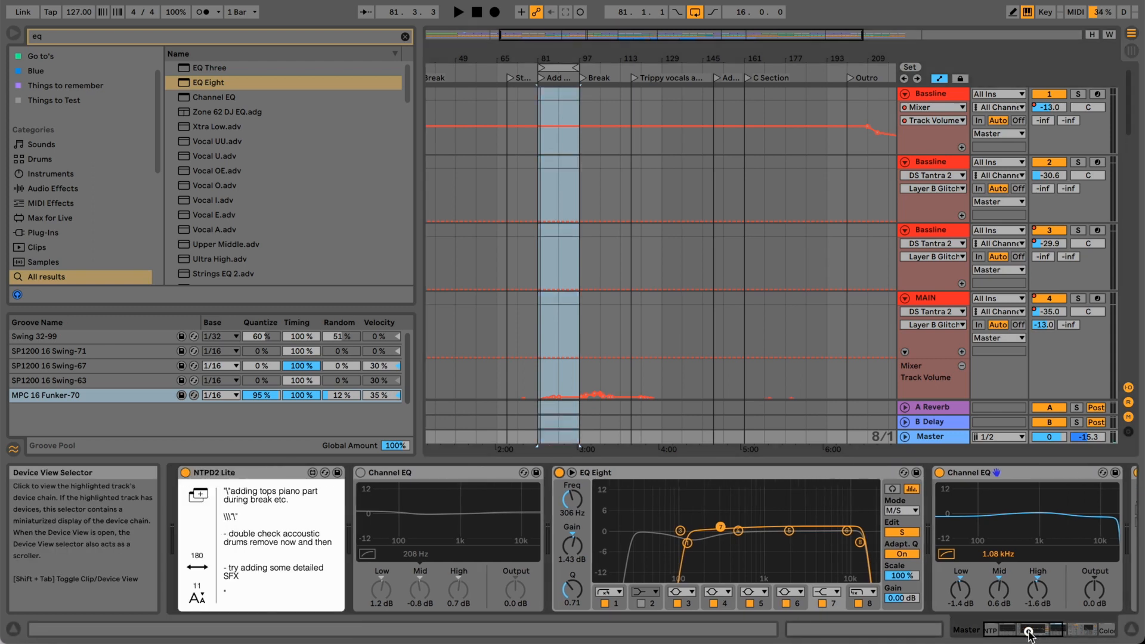
# Save the current mid/side EQ Eight settings as the device's default preset.
pyautogui.click(615, 473)
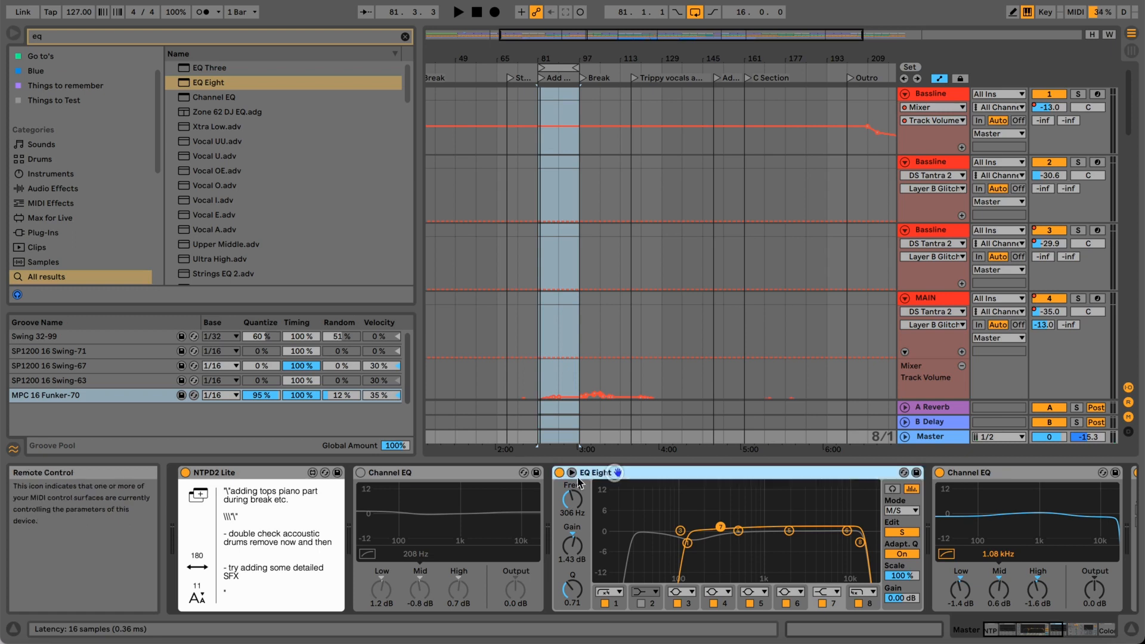
pyautogui.rightClick(690, 475)
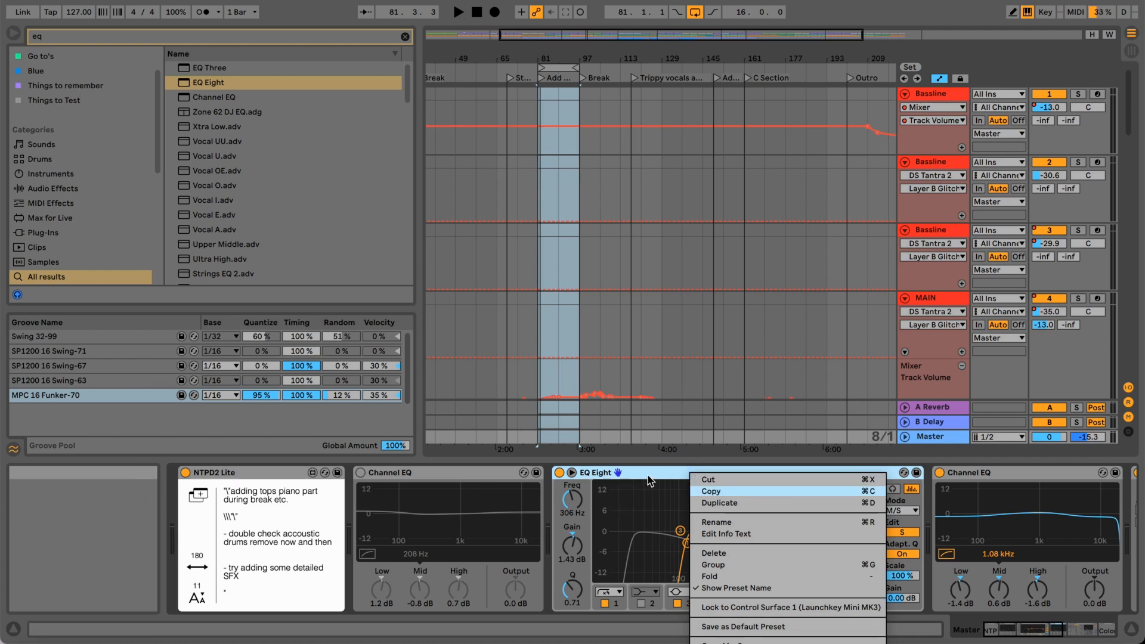
pyautogui.click(740, 627)
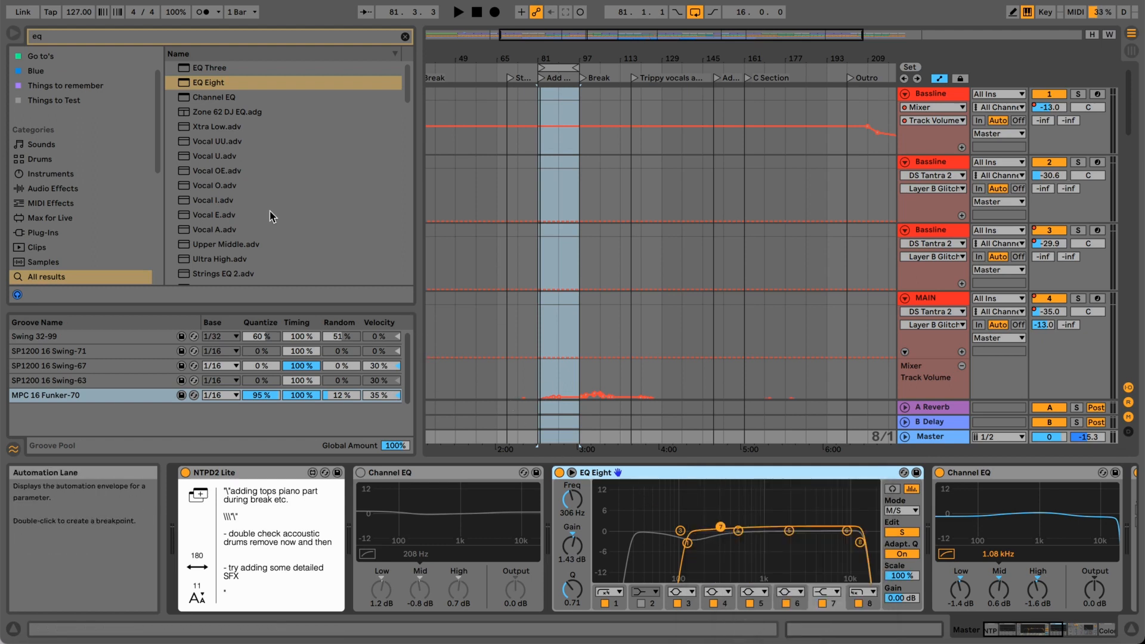
# Load another EQ Eight onto the master directly before the existing mid/side EQ Eight.
pyautogui.moveTo(215, 82); pyautogui.dragTo(553, 476)
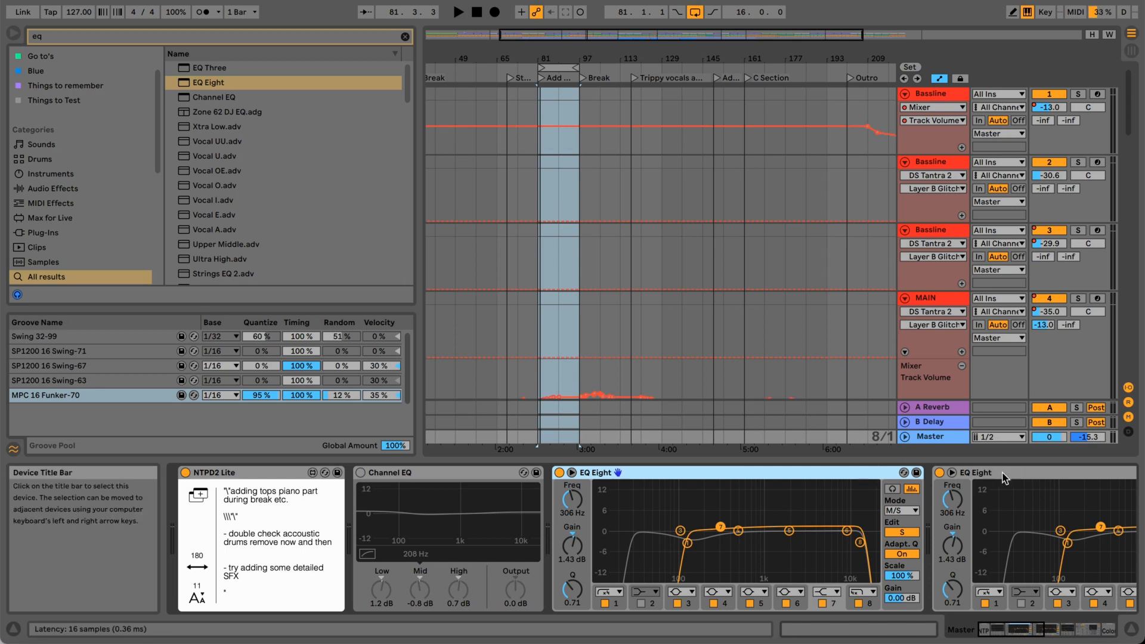
pyautogui.rightClick(838, 476)
pyautogui.click(828, 474)
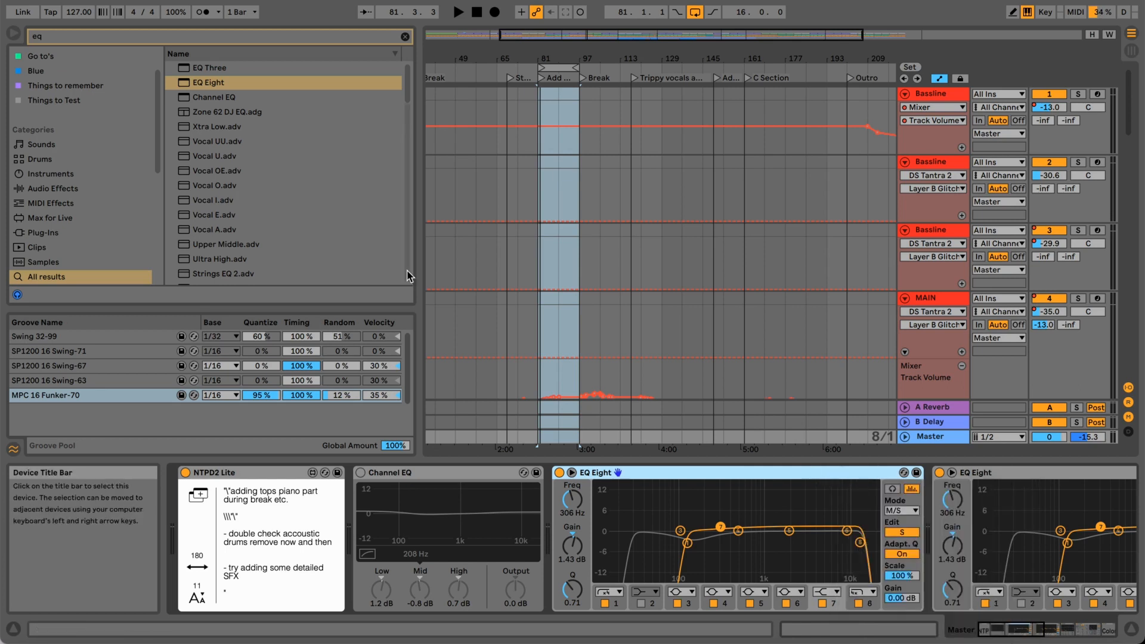
# Delete the EQ Eight.adv default preset from the User Library's Defaults > Audio Effects folder.
pyautogui.scroll(-5, 64, 206)
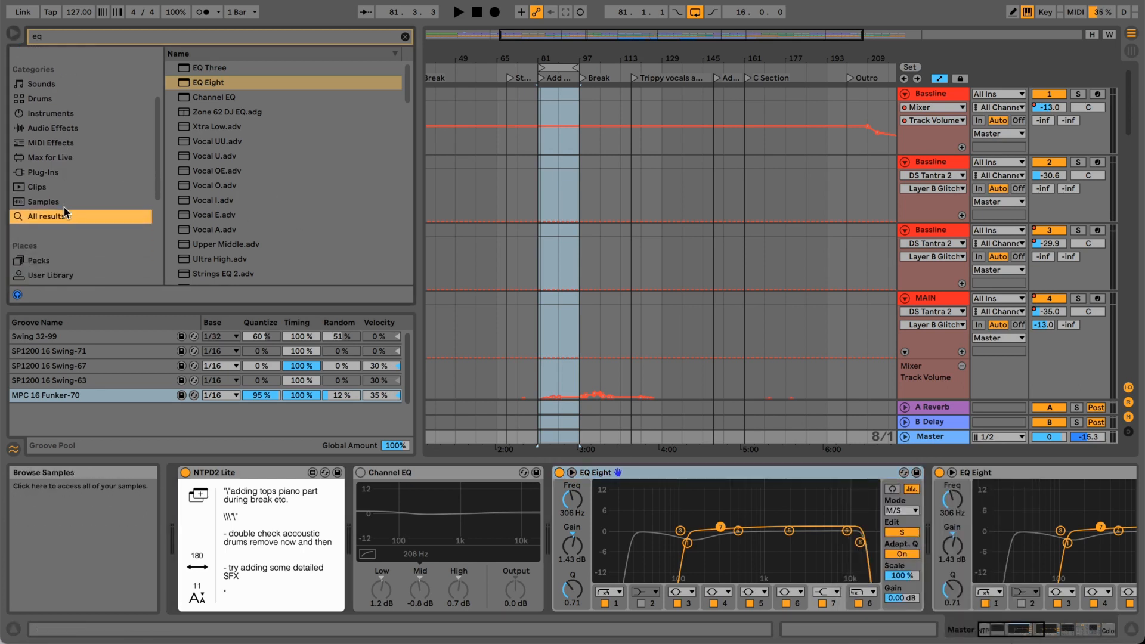
pyautogui.click(53, 147)
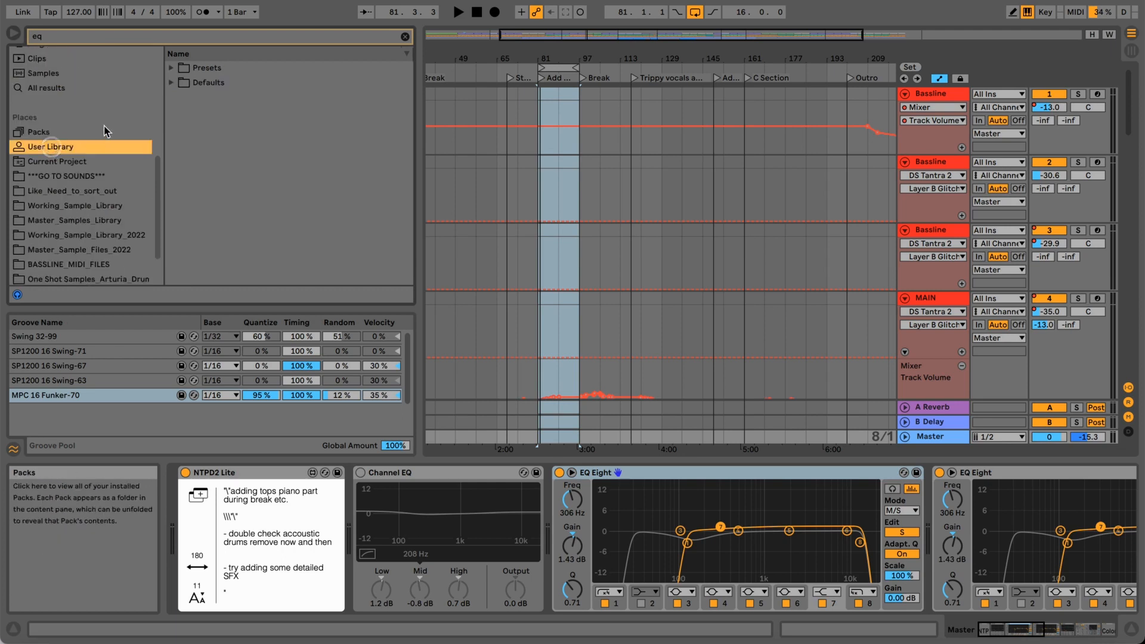
pyautogui.click(172, 83)
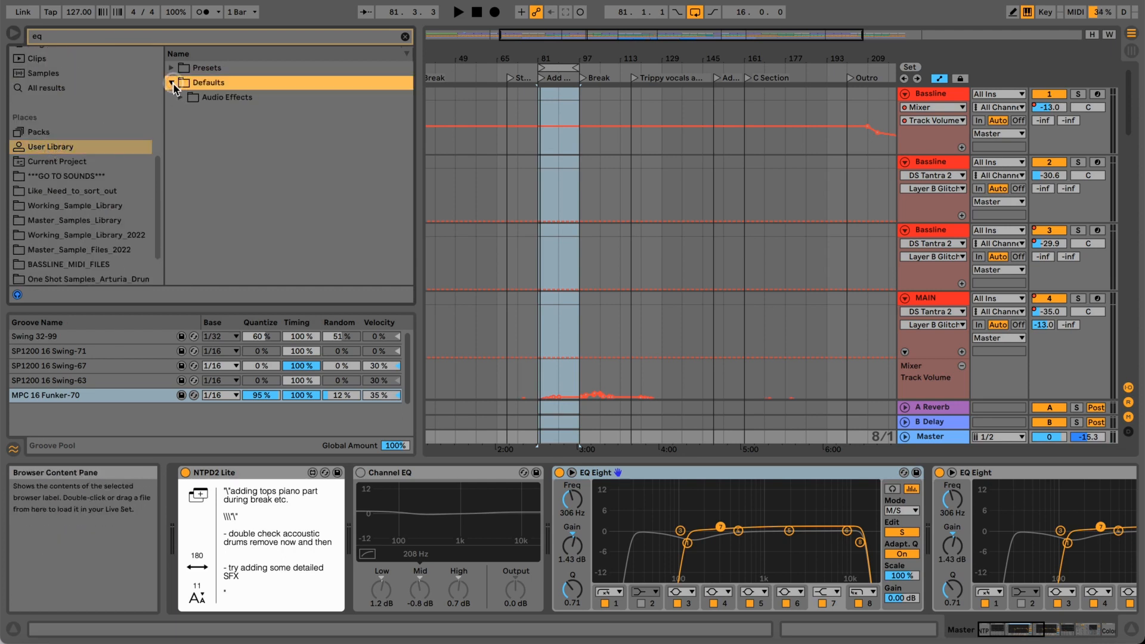
pyautogui.click(181, 99)
pyautogui.click(220, 115)
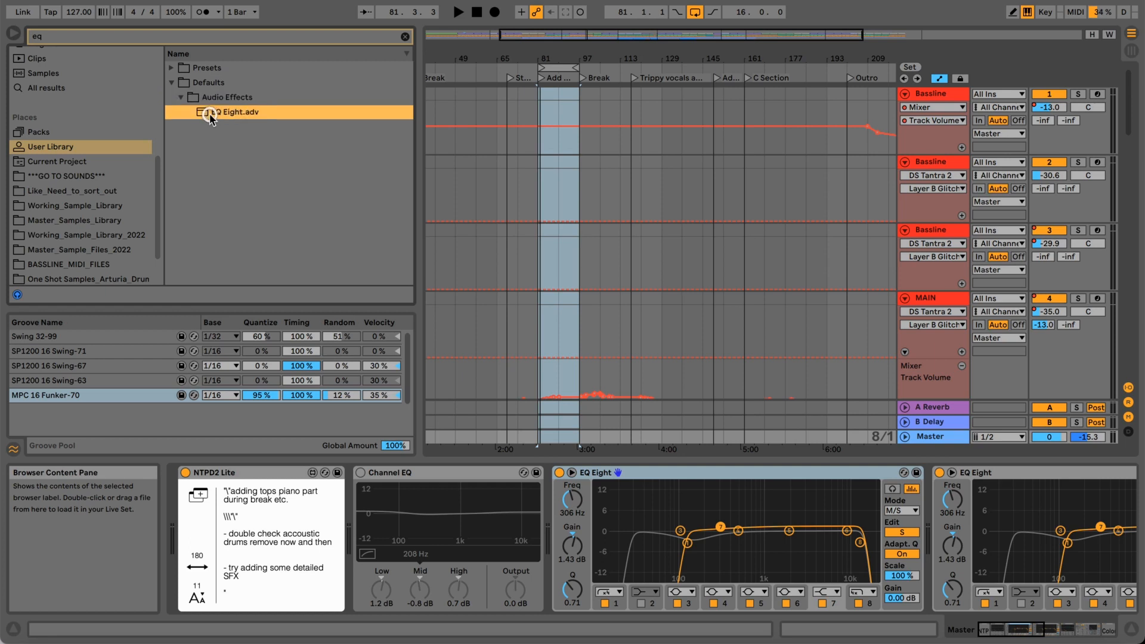
pyautogui.moveTo(221, 116); pyautogui.dragTo(541, 371)
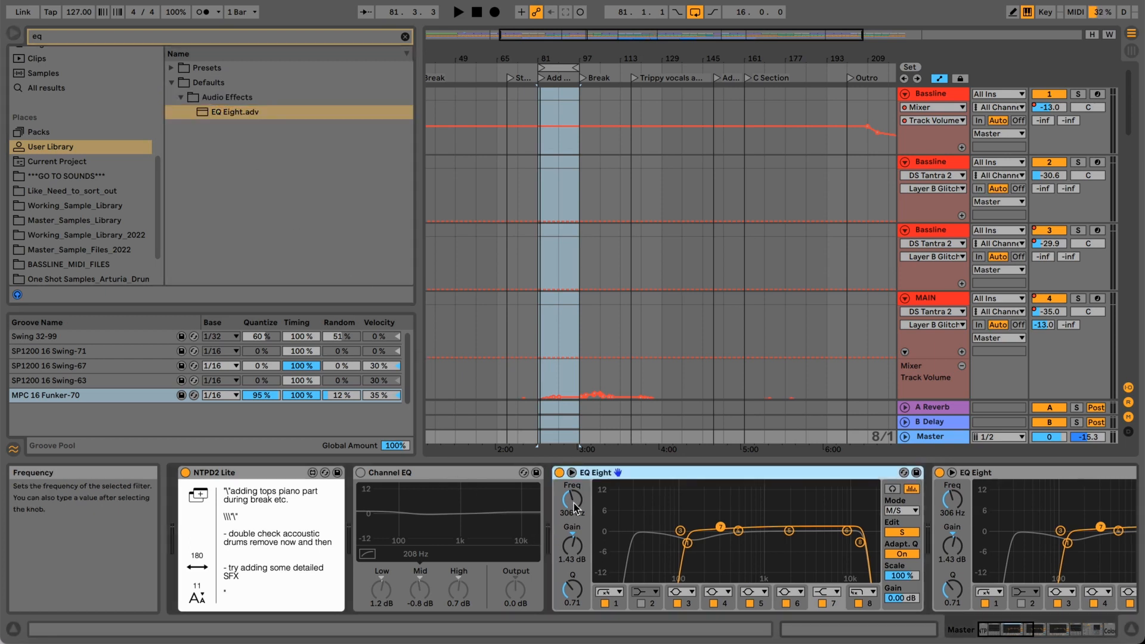
pyautogui.click(272, 118)
pyautogui.rightClick(271, 118)
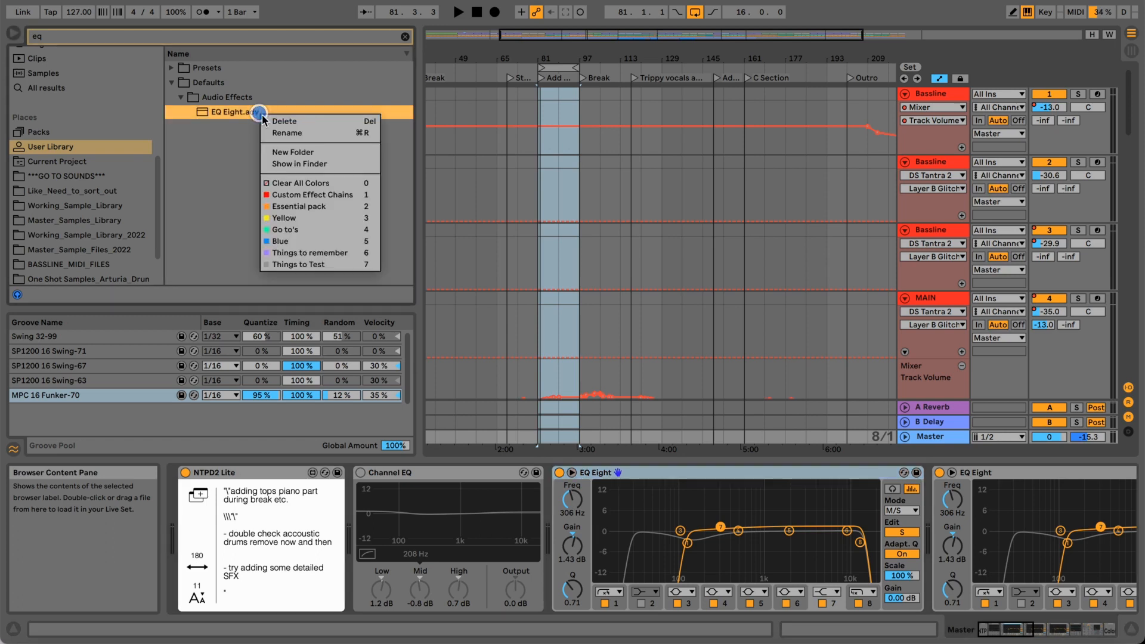
pyautogui.click(271, 122)
pyautogui.click(696, 347)
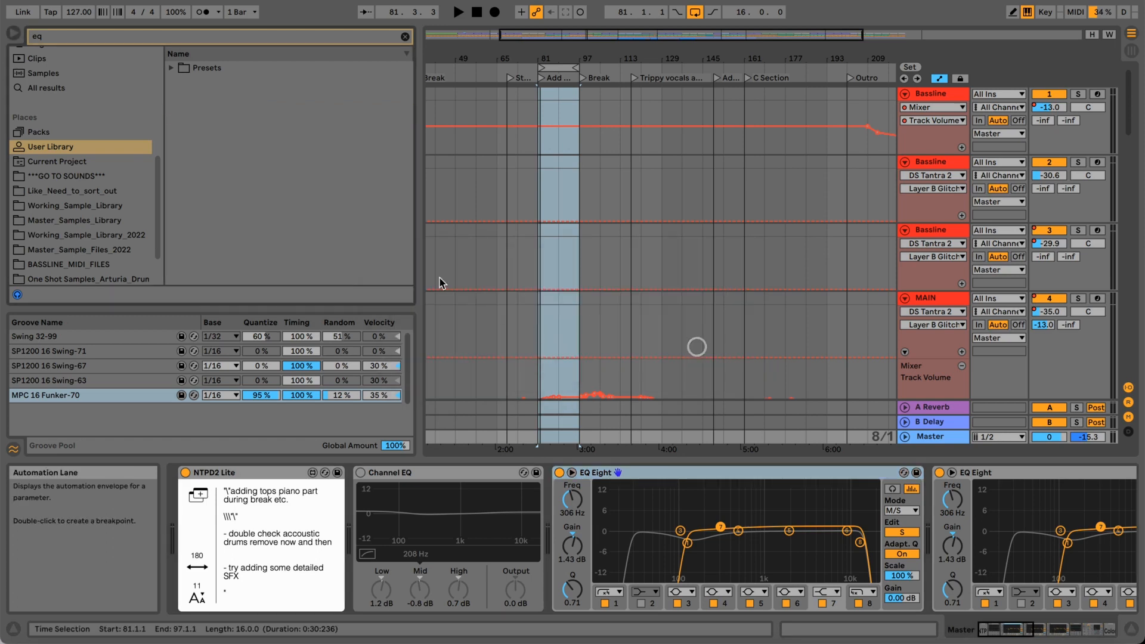
# Load an EQ Eight from the Audio Effects category onto the master, between the bypassed Channel EQ and the mid/side EQ Eight.
pyautogui.scroll(10, 70, 116)
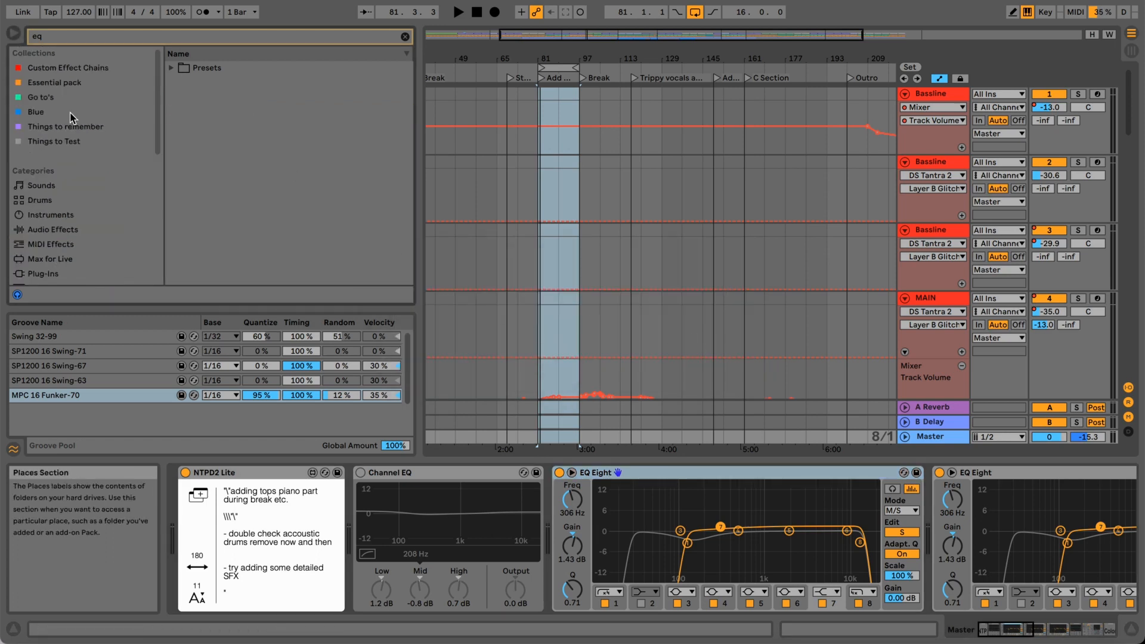
pyautogui.click(62, 230)
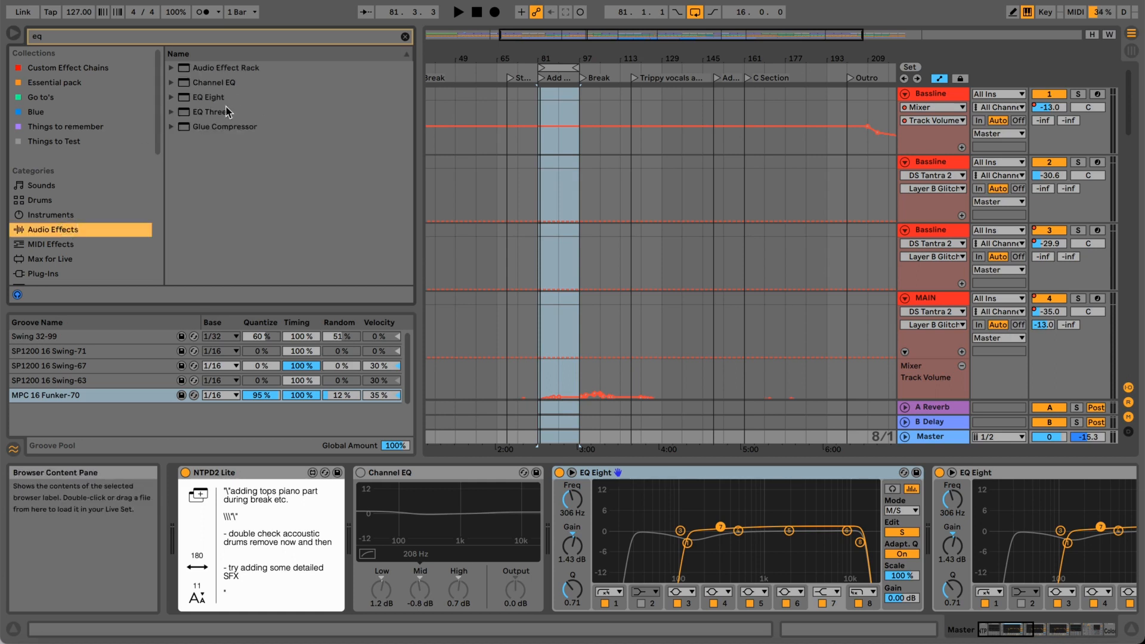
pyautogui.moveTo(220, 101)
pyautogui.mouseDown()
pyautogui.moveTo(397, 263)
pyautogui.moveTo(553, 494)
pyautogui.mouseUp()
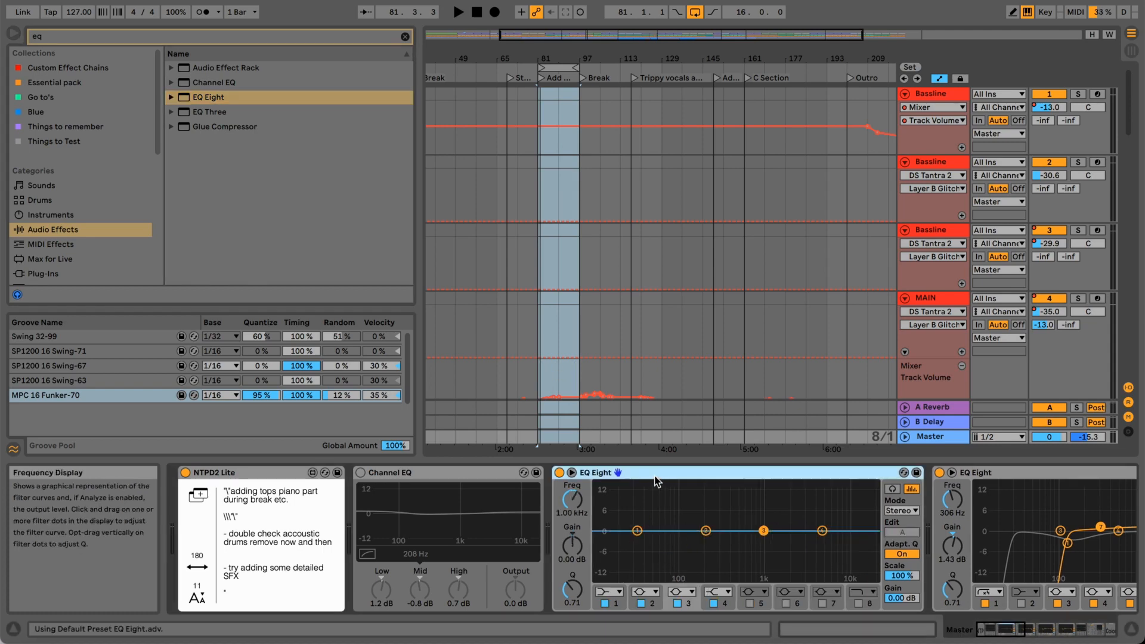
pyautogui.rightClick(1029, 474)
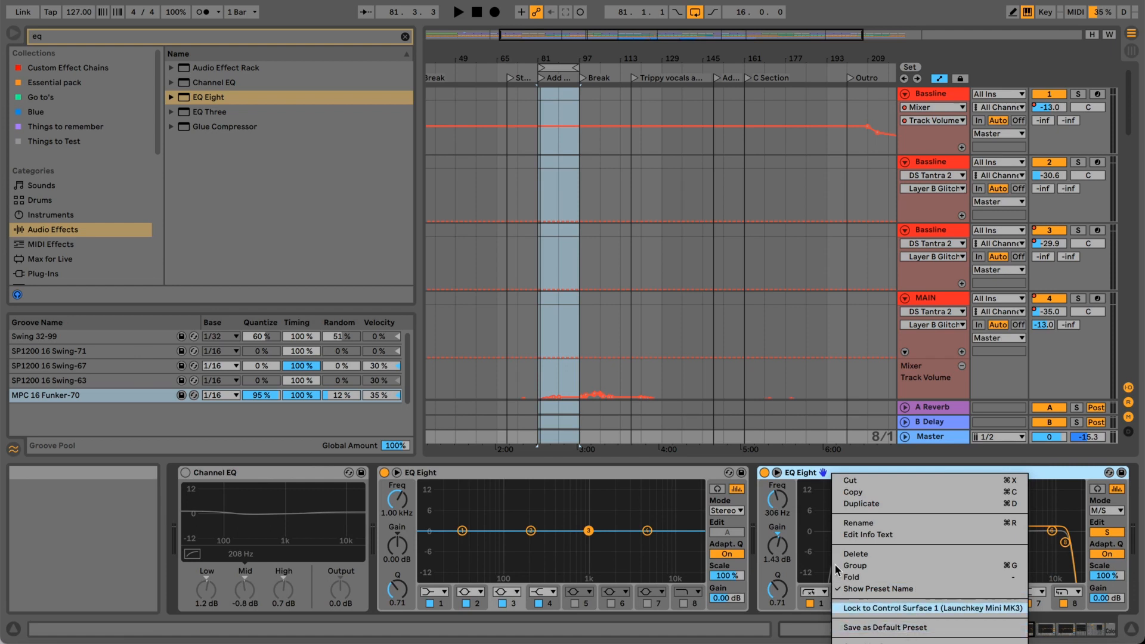
pyautogui.click(795, 479)
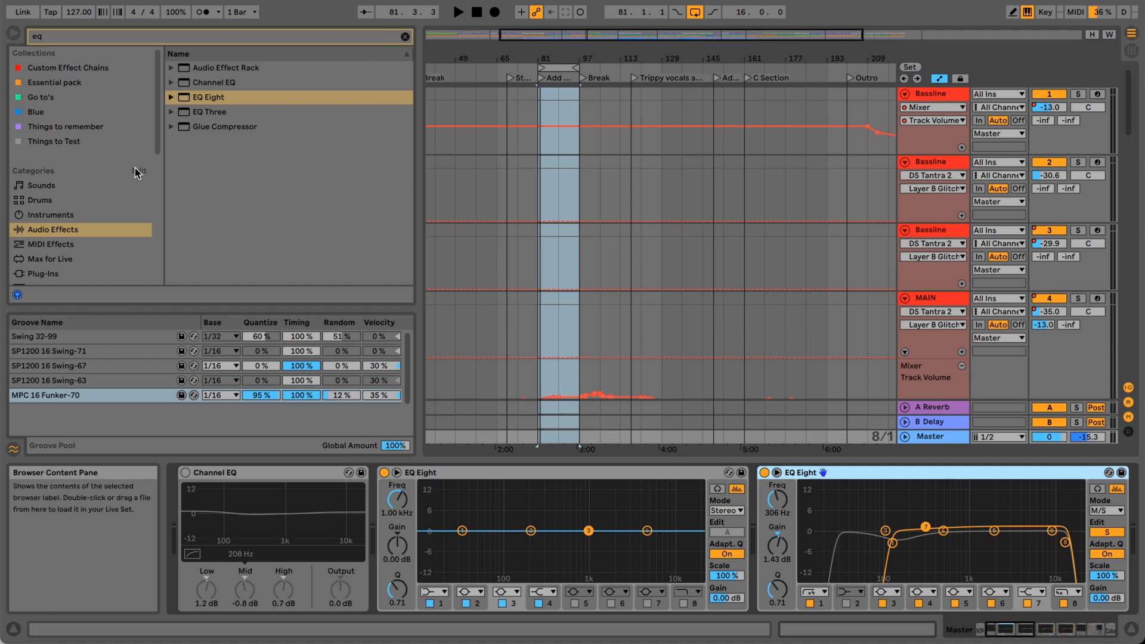
# Delete EQ Eight.adv from the User Library's Presets > Audio Effects > EQ Eight folder and select the flat EQ Eight.
pyautogui.click(60, 233)
pyautogui.scroll(-1, 60, 232)
pyautogui.scroll(-5, 61, 234)
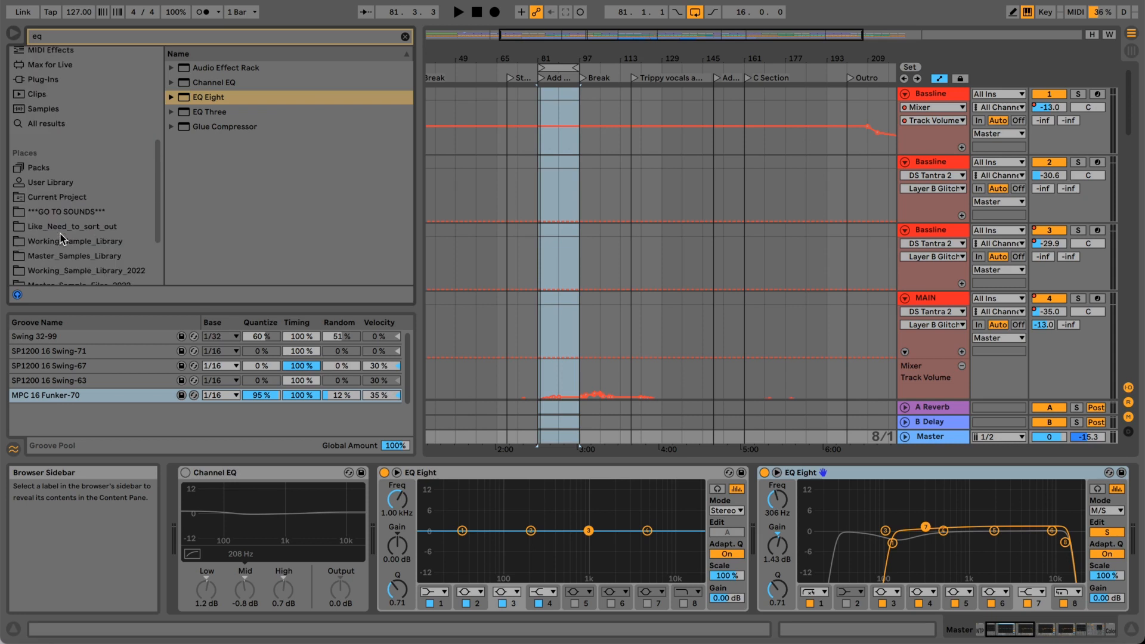
pyautogui.click(53, 182)
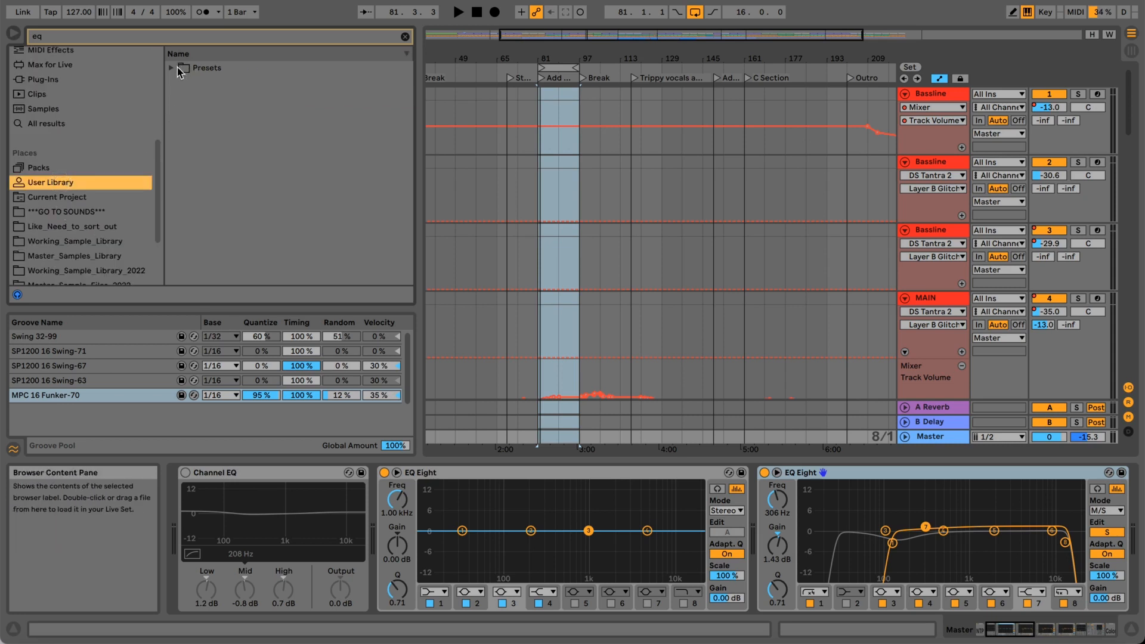
pyautogui.click(172, 69)
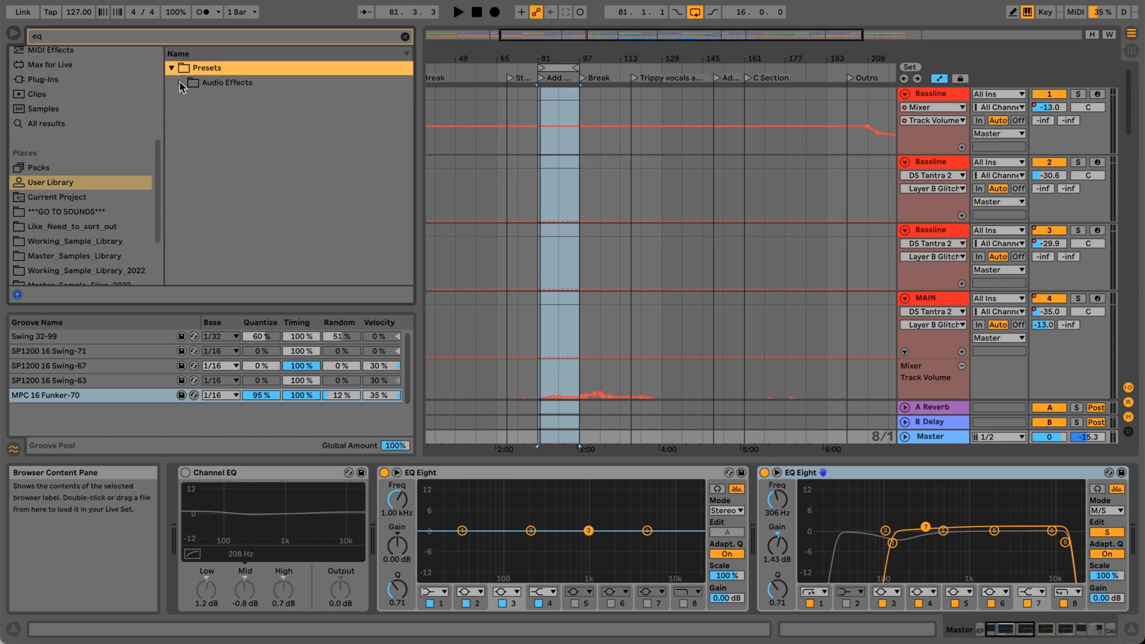
pyautogui.click(180, 84)
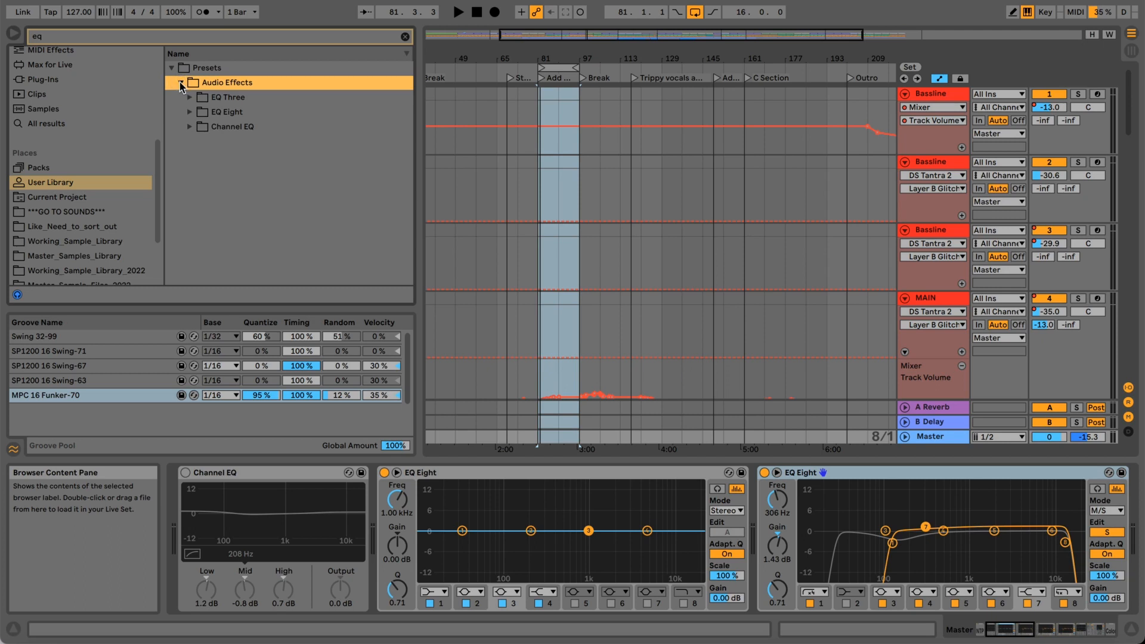
pyautogui.click(190, 113)
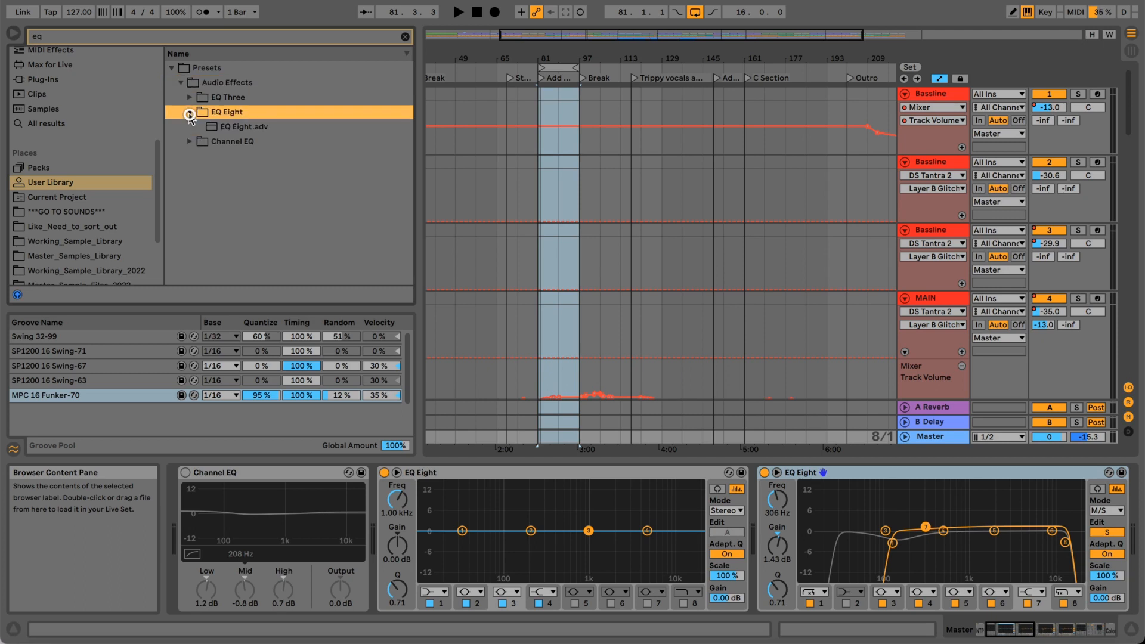
pyautogui.click(216, 126)
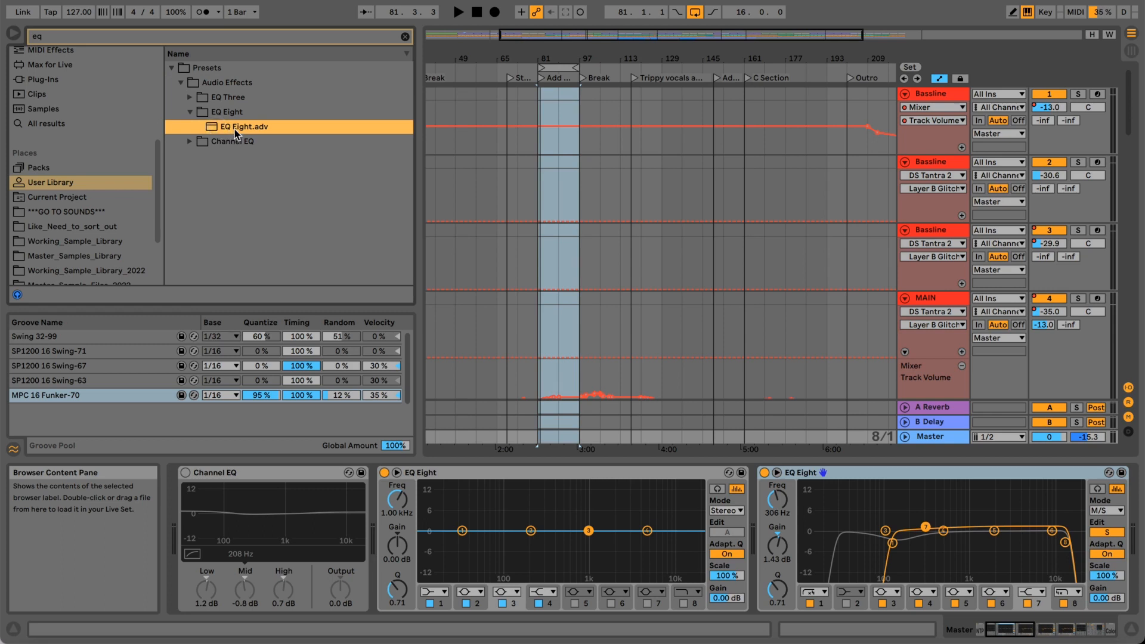
pyautogui.press('Delete')
pyautogui.click(688, 347)
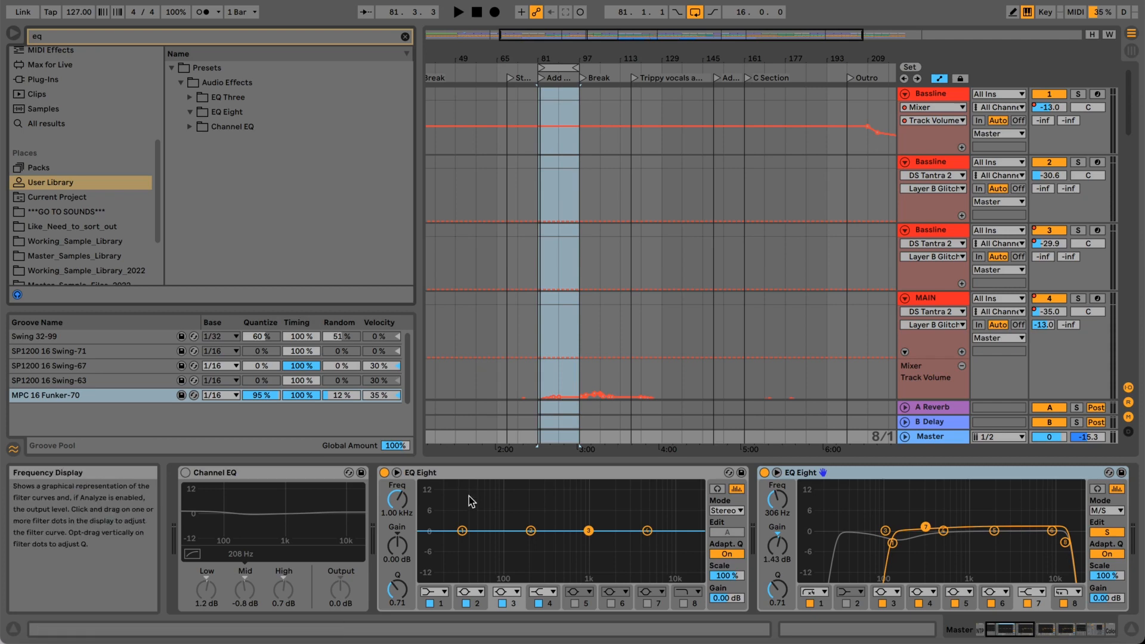
pyautogui.click(470, 475)
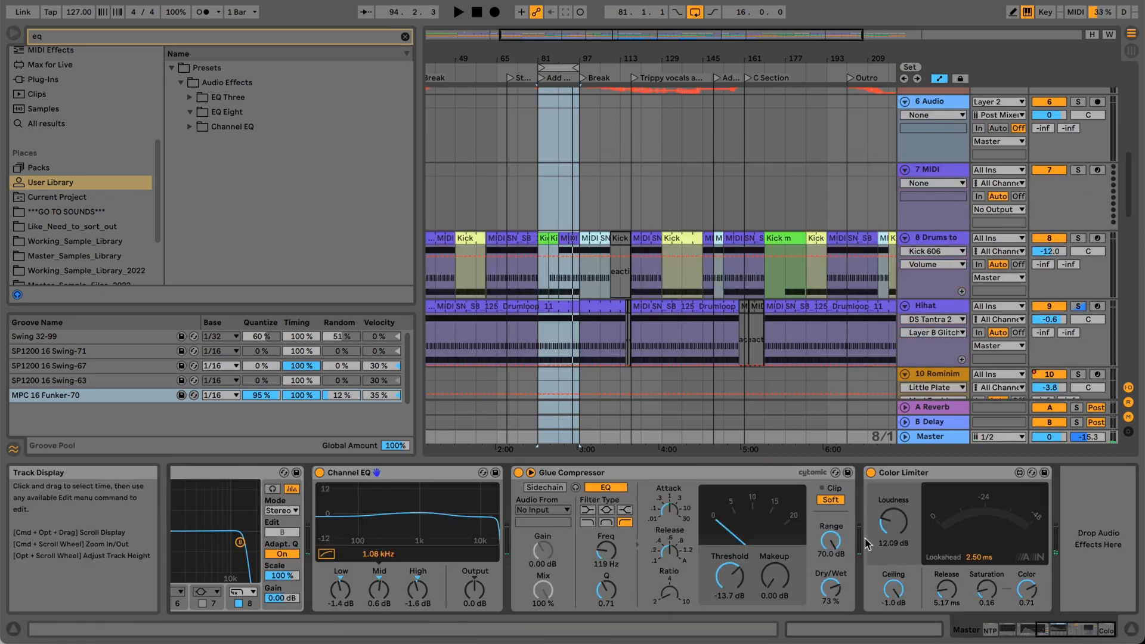
# Look through the arrangement's tracks from the first Bassline down to track 22 Audio and back.
pyautogui.scroll(10, 596, 274)
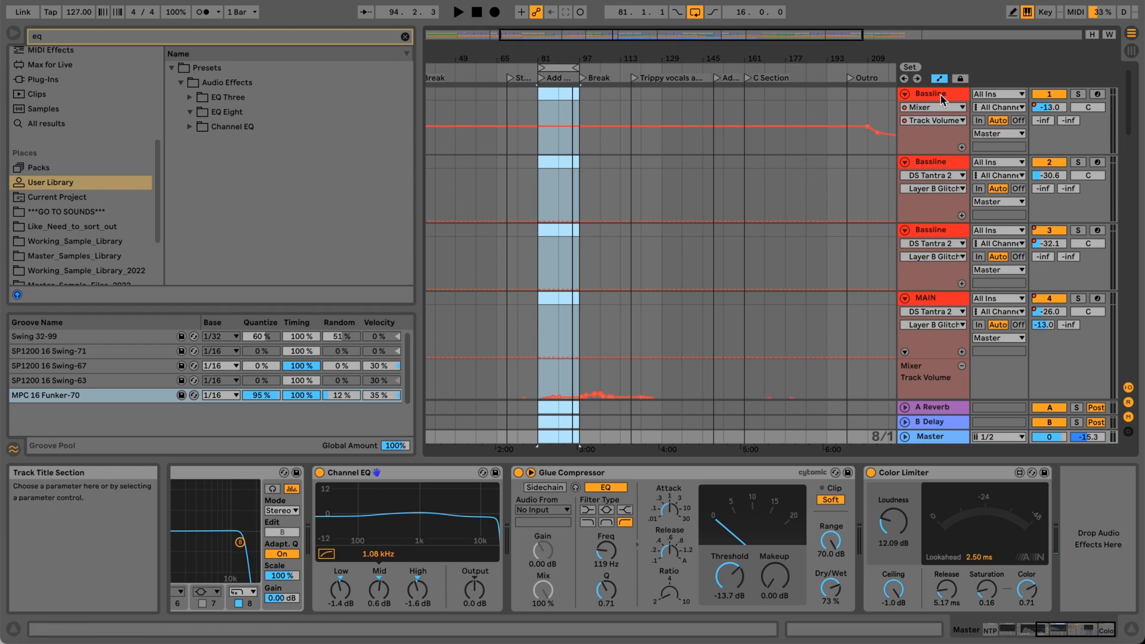
pyautogui.scroll(-3, 559, 207)
pyautogui.scroll(-15, 558, 209)
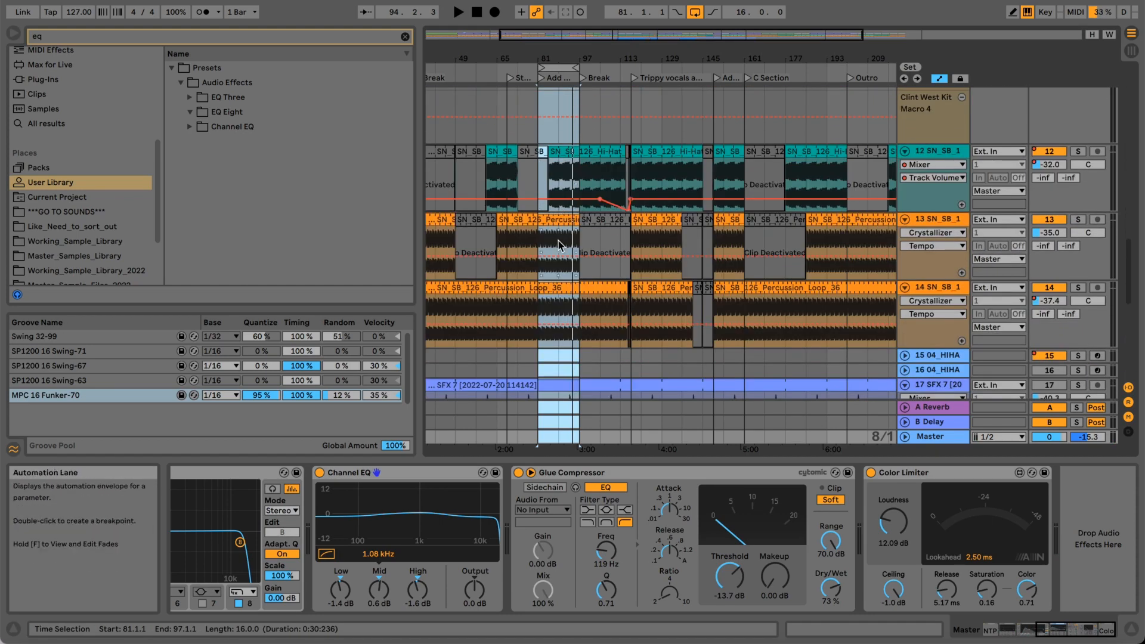
pyautogui.scroll(-9, 556, 237)
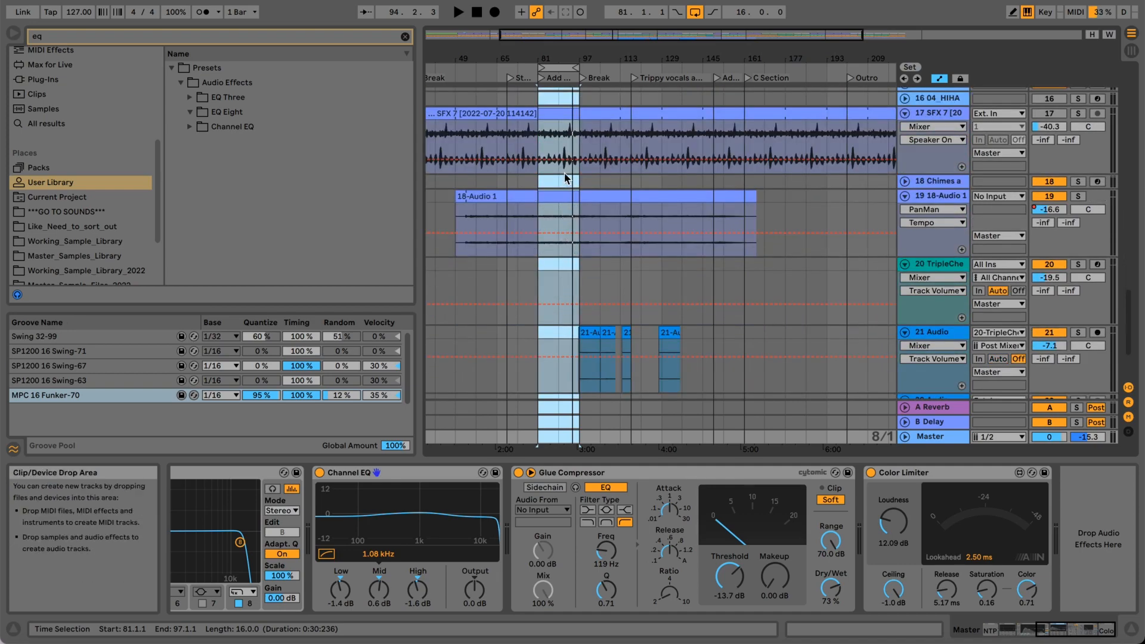
pyautogui.scroll(-3, 562, 288)
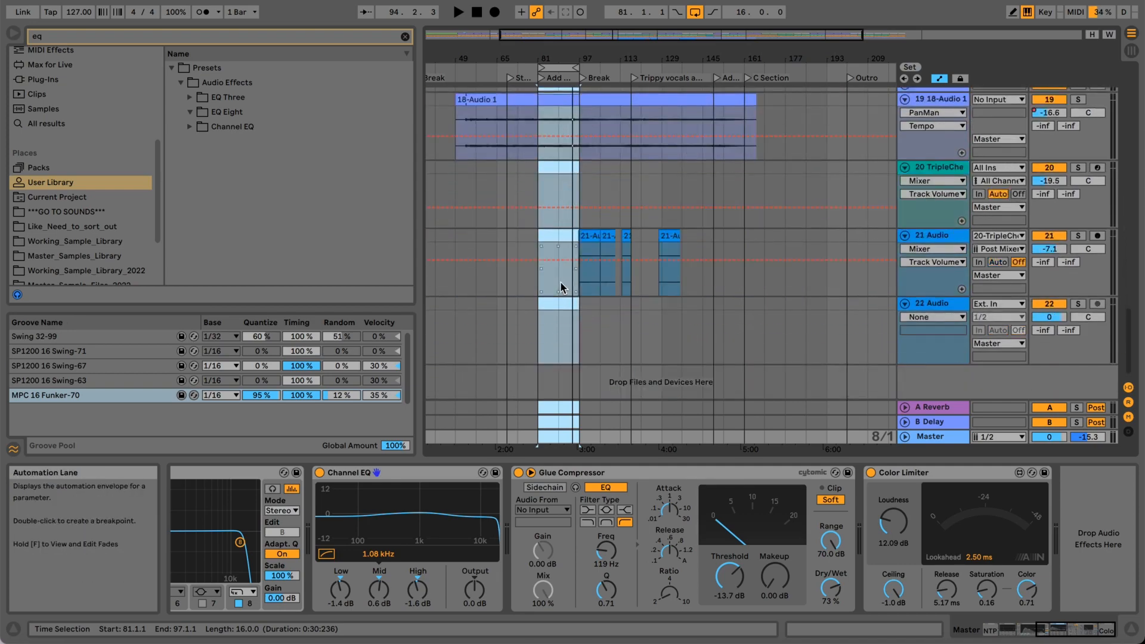
pyautogui.scroll(20, 561, 288)
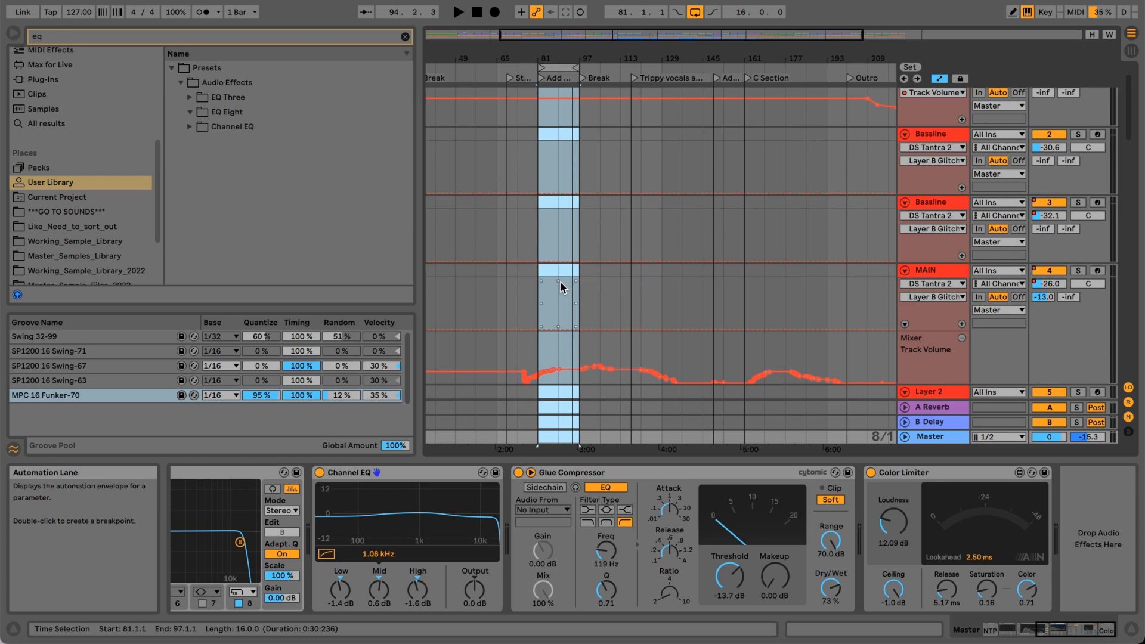
pyautogui.scroll(2, 561, 288)
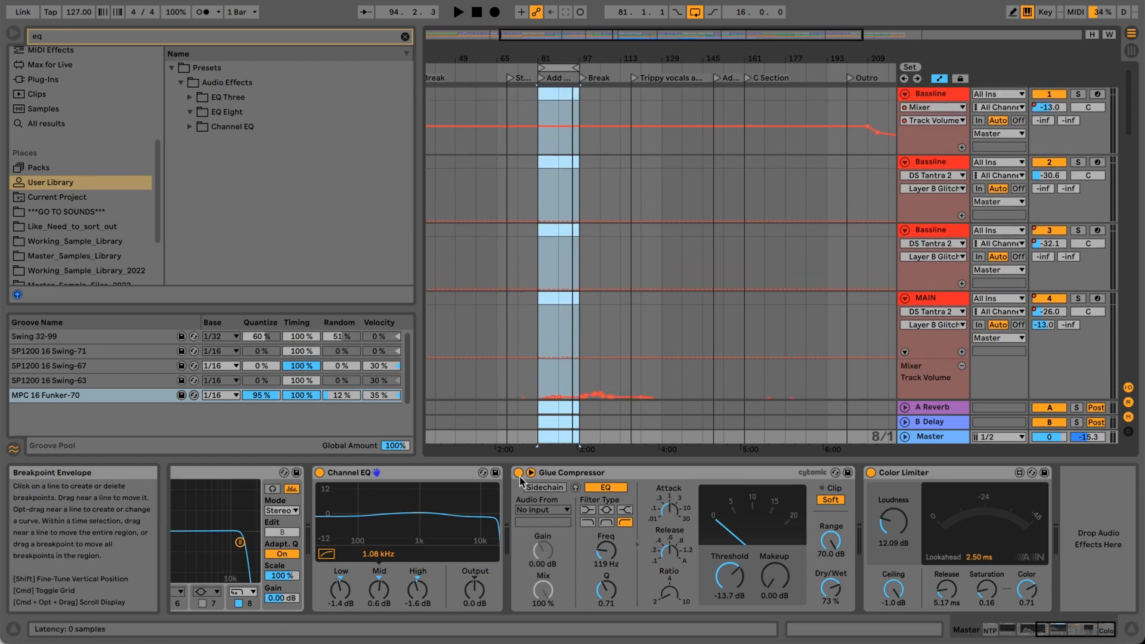
# Group EQ Eight with the Channel EQ and Glue Compressor that follow it into an Audio Effect Rack.
pyautogui.click(1075, 632)
pyautogui.moveTo(1076, 631); pyautogui.dragTo(1055, 630)
pyautogui.click(515, 474)
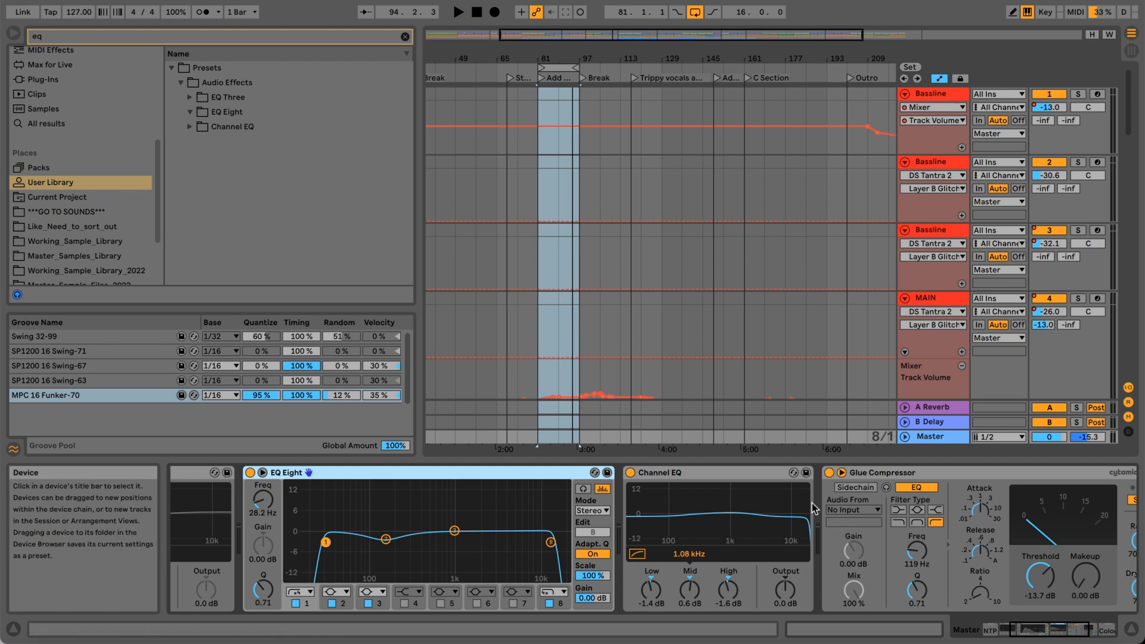
pyautogui.click(1048, 633)
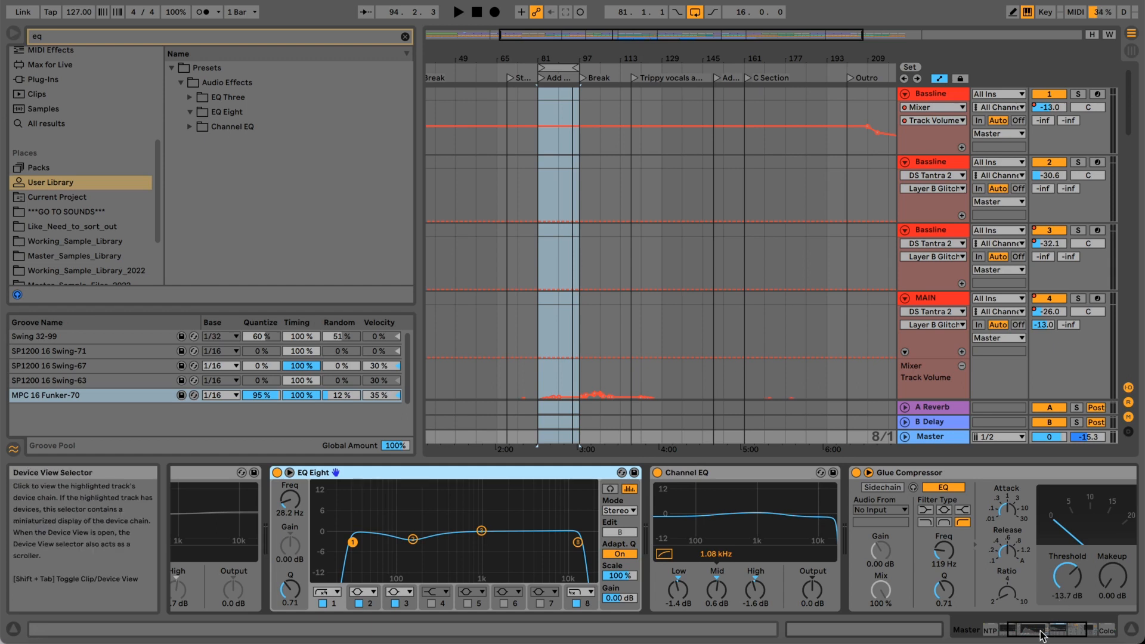
pyautogui.moveTo(1045, 633)
pyautogui.mouseDown()
pyautogui.moveTo(1067, 634)
pyautogui.moveTo(1041, 632)
pyautogui.mouseUp()
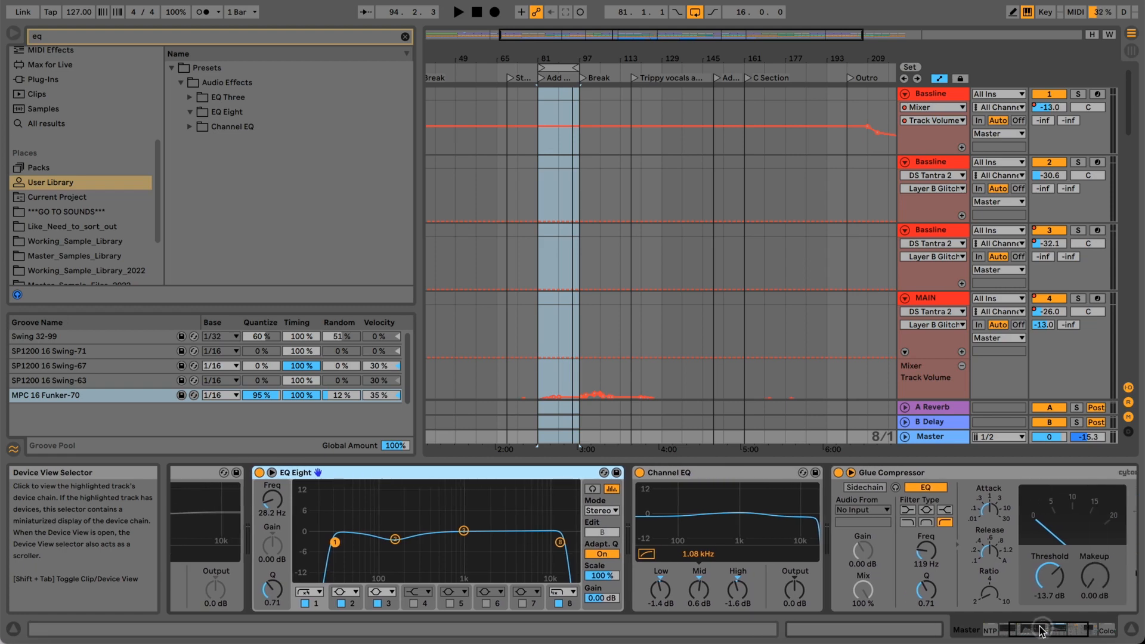
pyautogui.press('super+z')
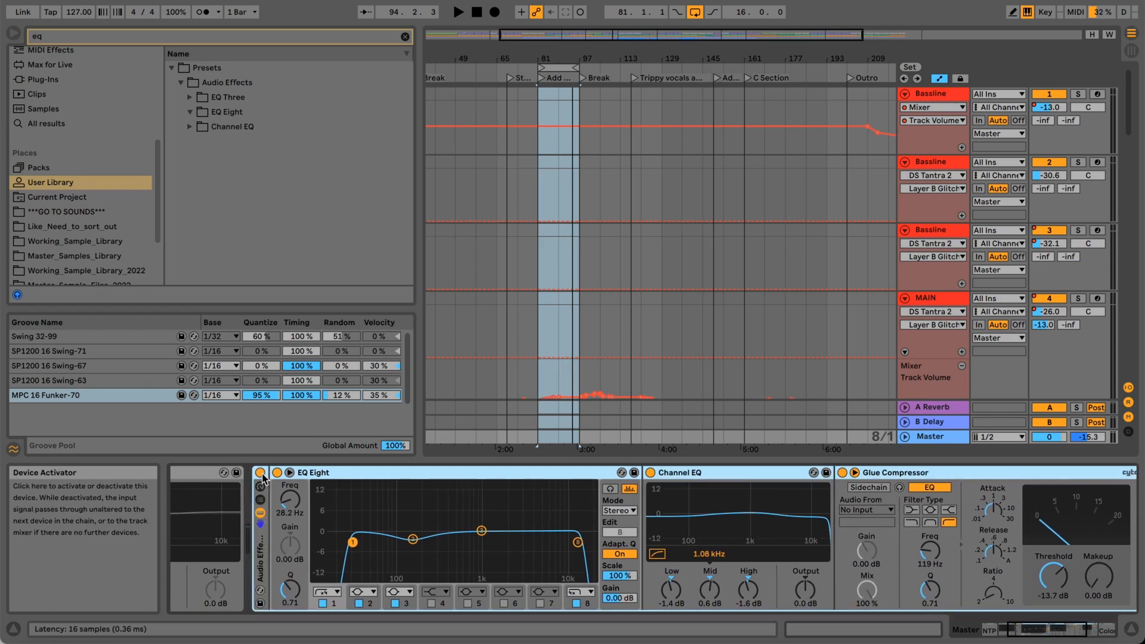